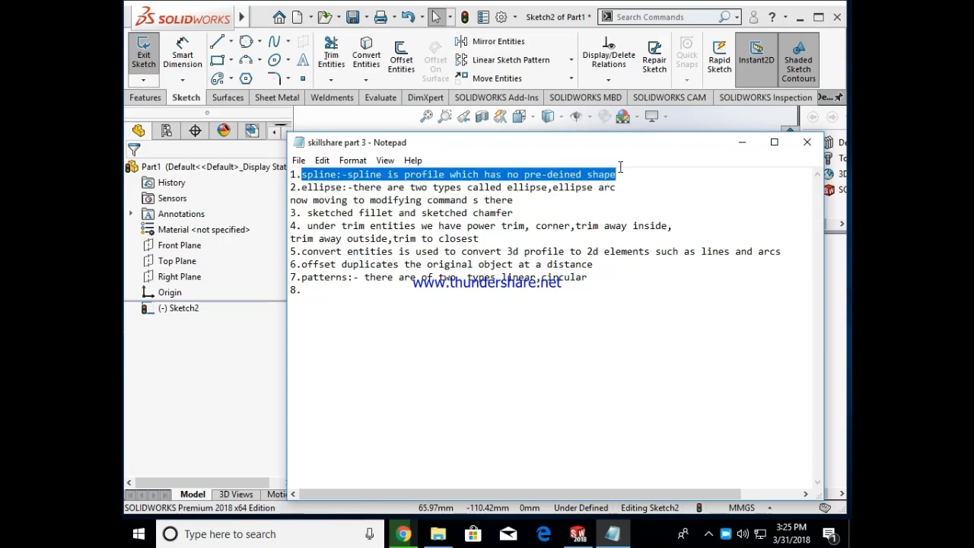
Step: Switch from the notes to SOLIDWORKS and delete the rectangle from the open sketch
left_click(742, 143)
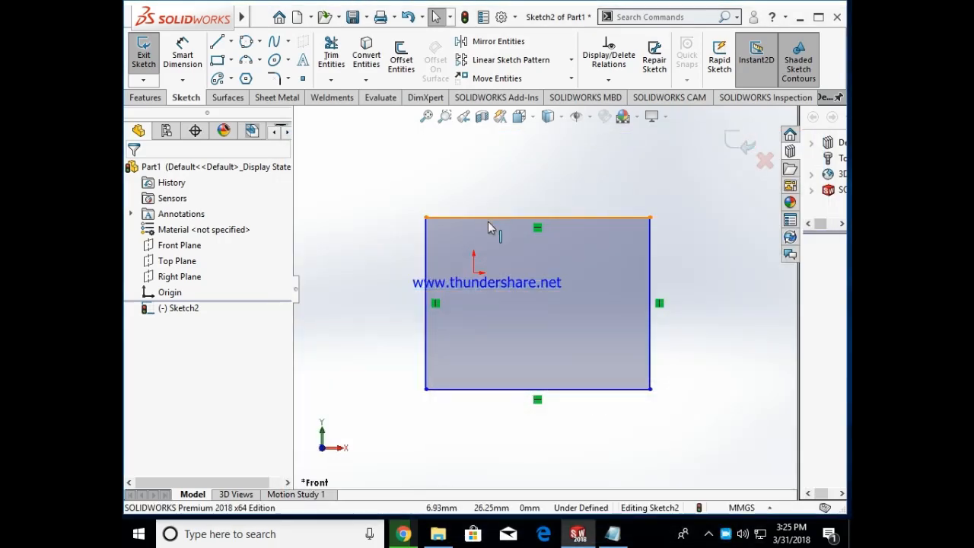
double_click(488, 222)
key("Delete")
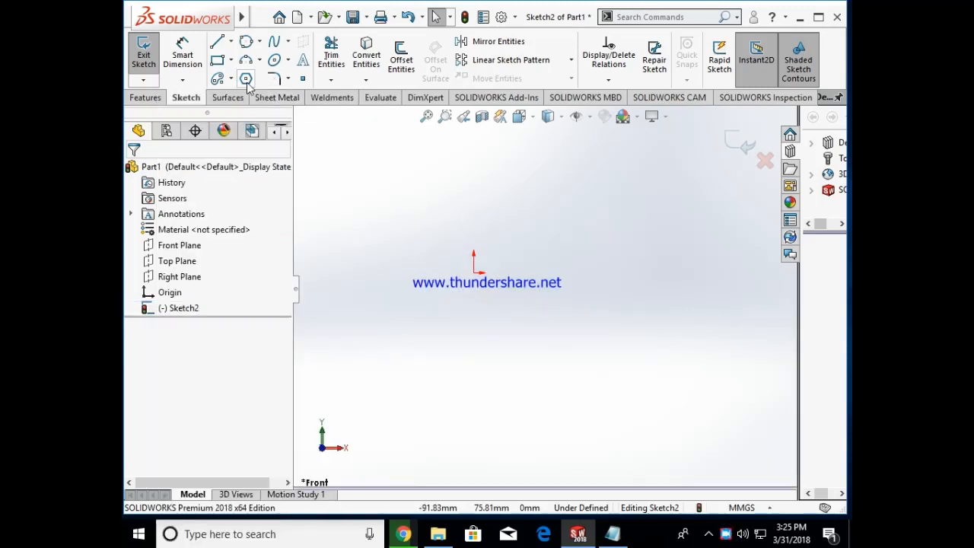
Step: Sketch a closed freeform spline through twelve points around the origin, ending on its starting point
left_click(288, 41)
left_click(301, 60)
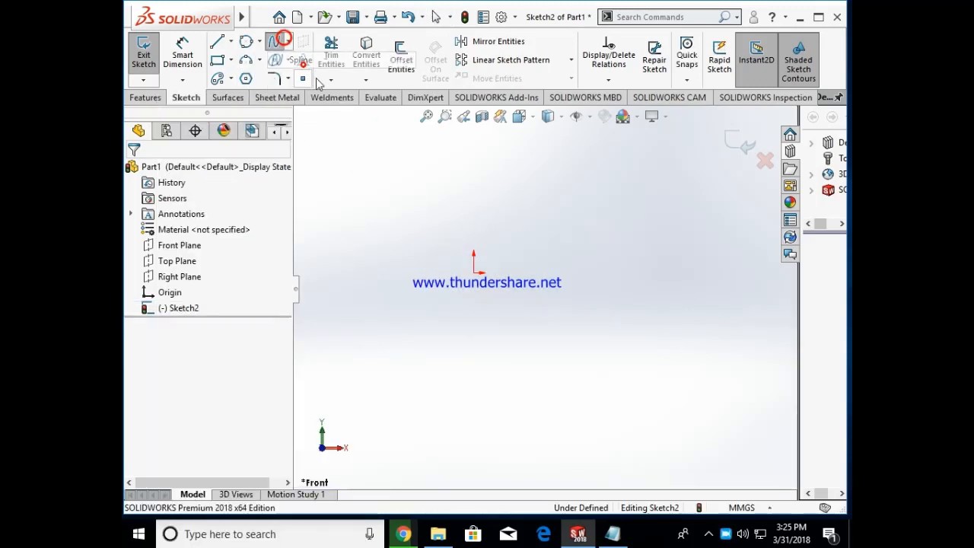
left_click(438, 345)
left_click(466, 214)
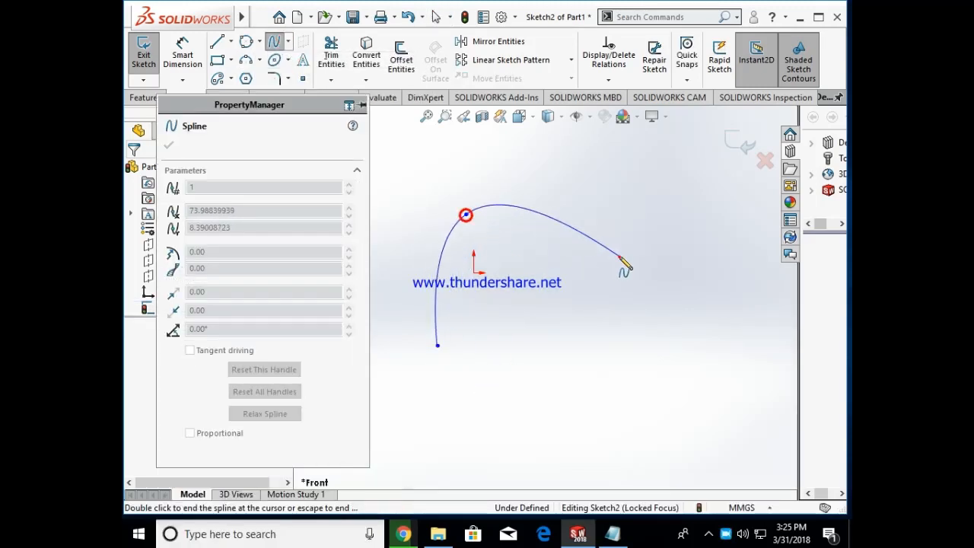
left_click(619, 256)
left_click(694, 203)
left_click(750, 259)
left_click(744, 347)
left_click(684, 363)
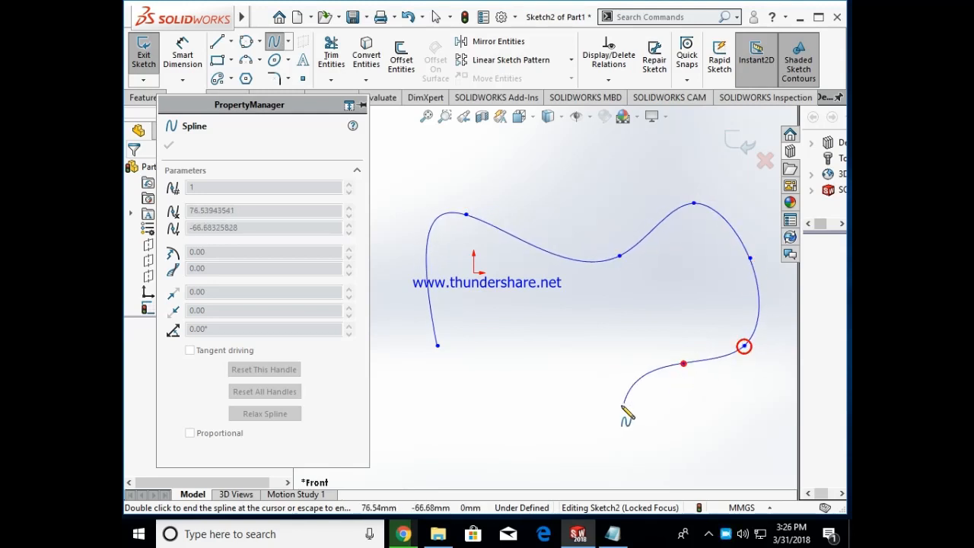
left_click(621, 406)
left_click(591, 446)
left_click(537, 457)
left_click(513, 432)
left_click(474, 390)
left_click(437, 346)
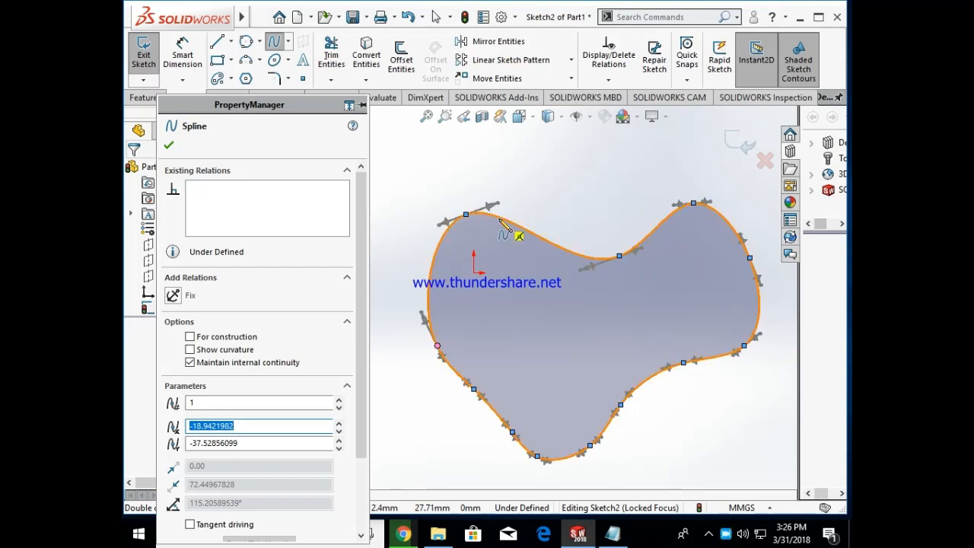
mouse_move(493, 207)
left_mouse_down()
mouse_move(474, 157)
mouse_move(463, 217)
mouse_move(555, 221)
mouse_move(582, 257)
left_mouse_up()
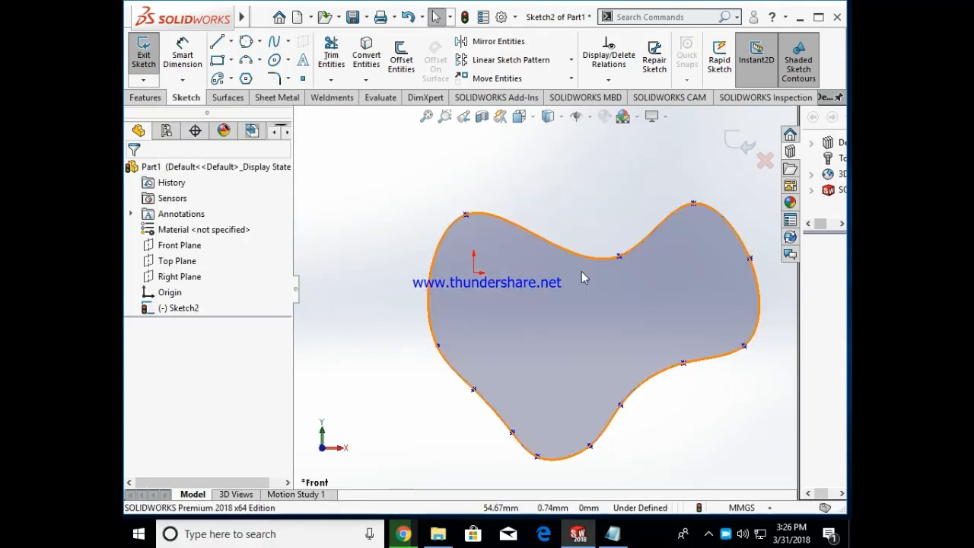
left_click(254, 16)
left_click(675, 312)
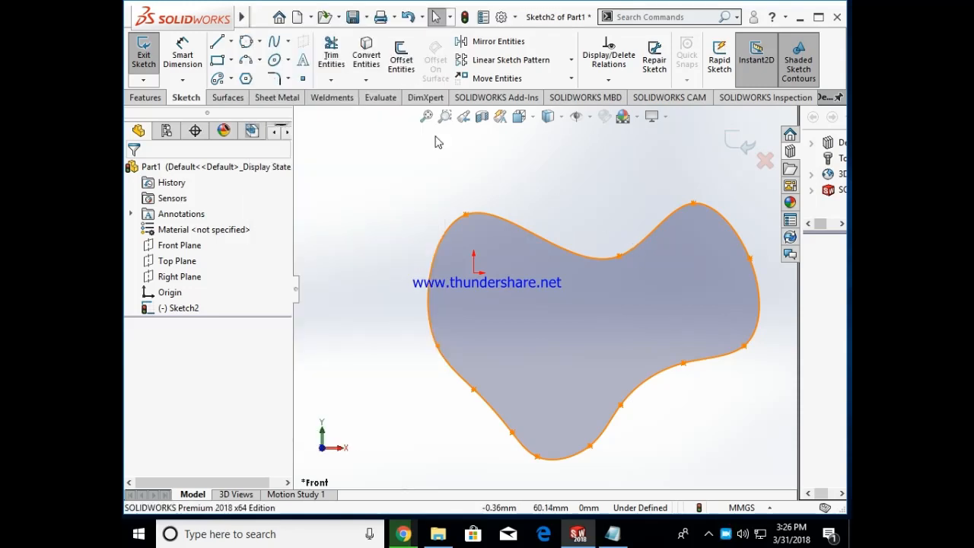
Step: Delete the closed spline so the sketch is empty
left_click(288, 41)
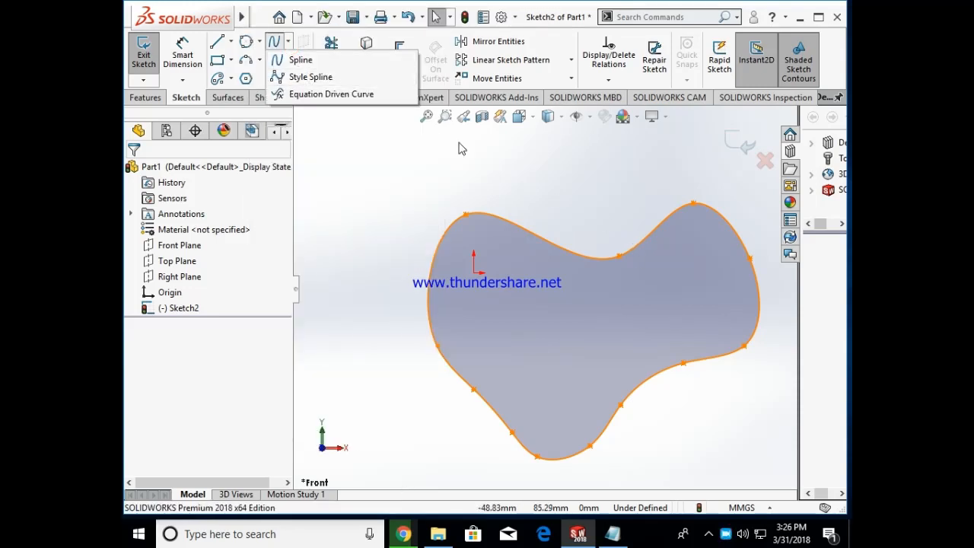
left_click(522, 166)
left_click_drag(379, 158, 796, 487)
key("Delete")
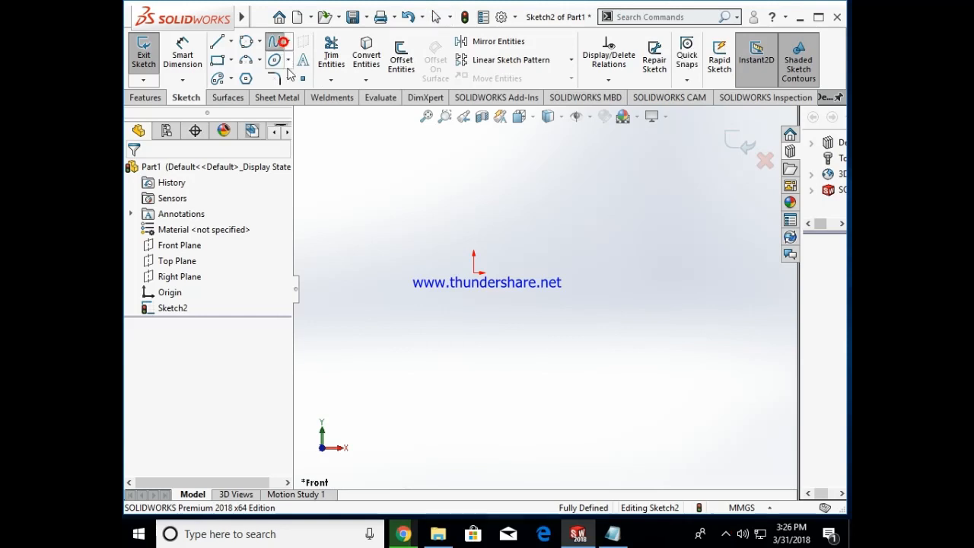
left_click(287, 41)
left_click(297, 77)
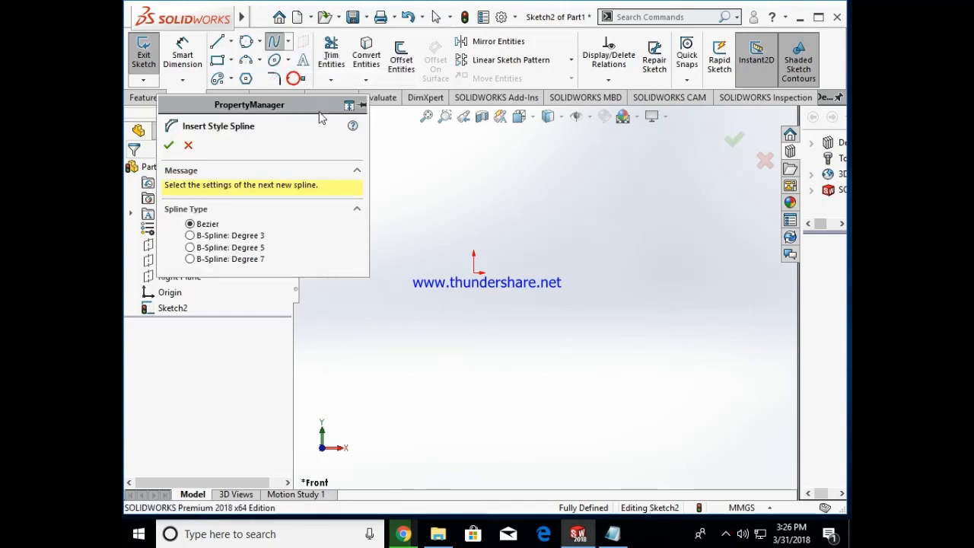
left_click(426, 211)
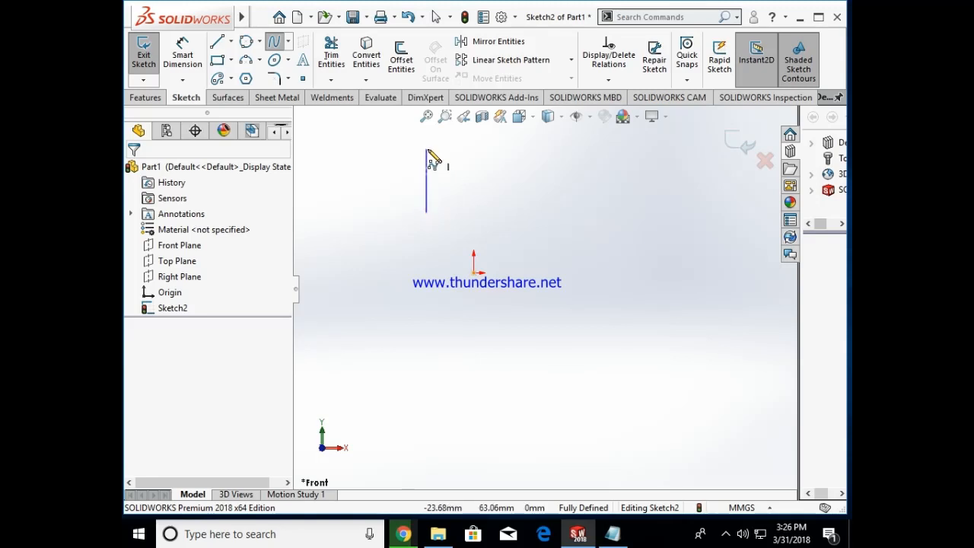
scroll(426, 150, "up", 2)
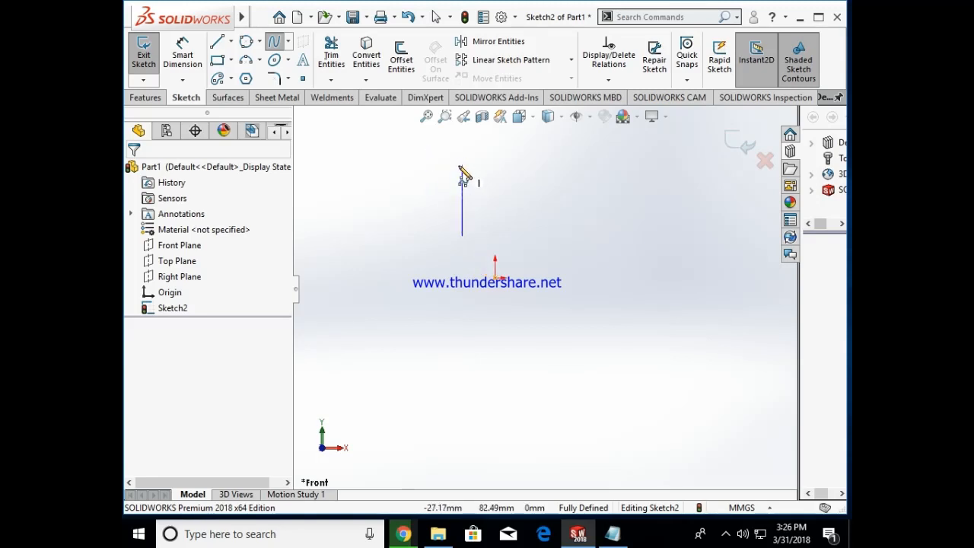
key("Escape")
Step: Sketch an open Bezier style spline with nine stepped control vertices above the origin, looping back toward its start
left_click(287, 41)
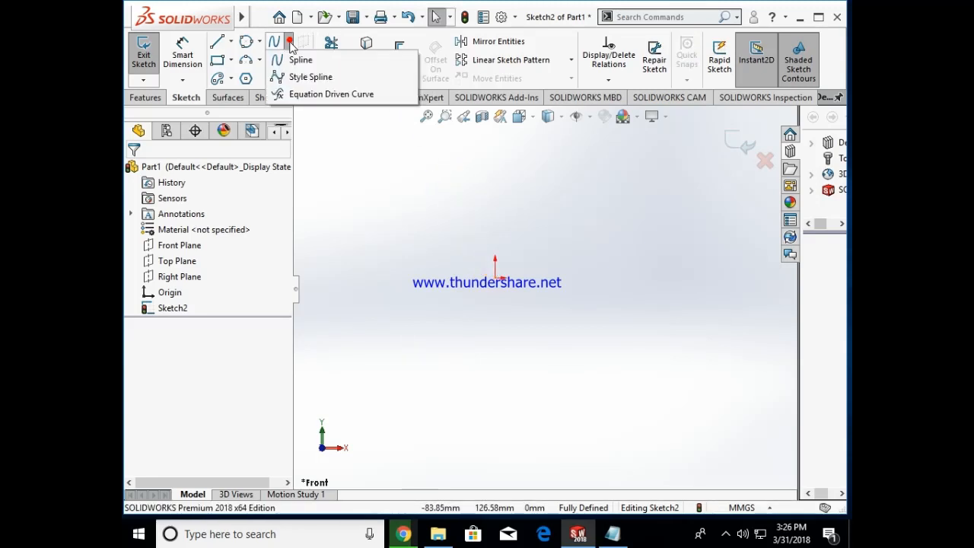
left_click(297, 76)
scroll(488, 159, "down", 4)
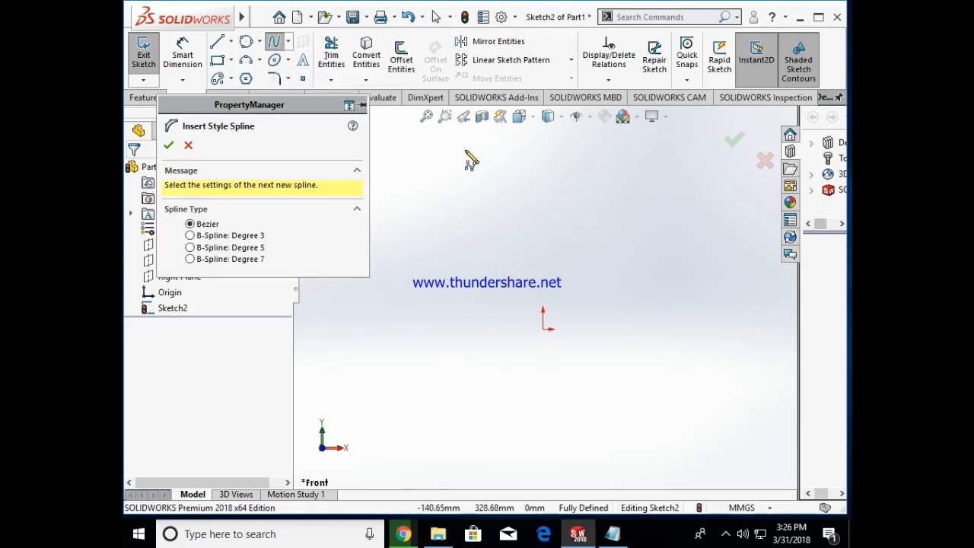
left_click(467, 144)
left_click(467, 142)
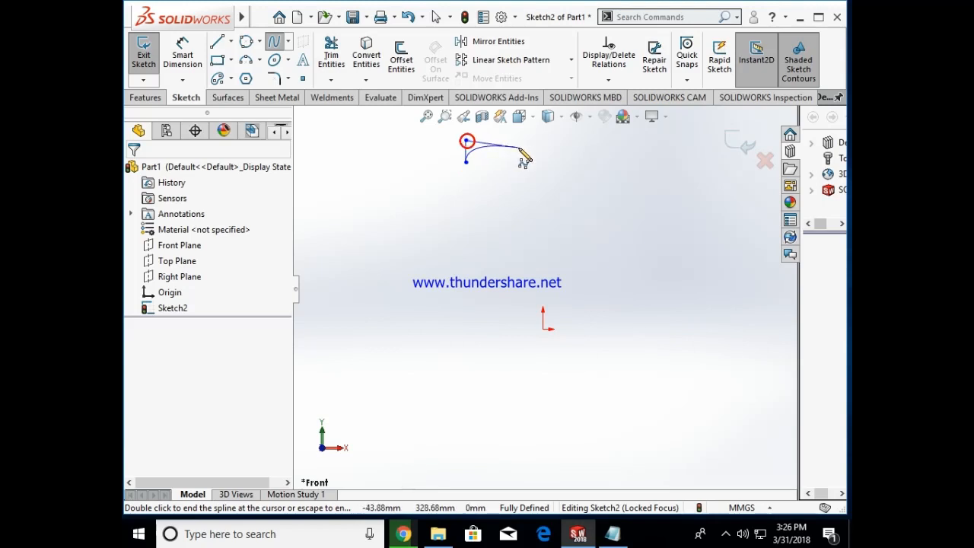
left_click(521, 145)
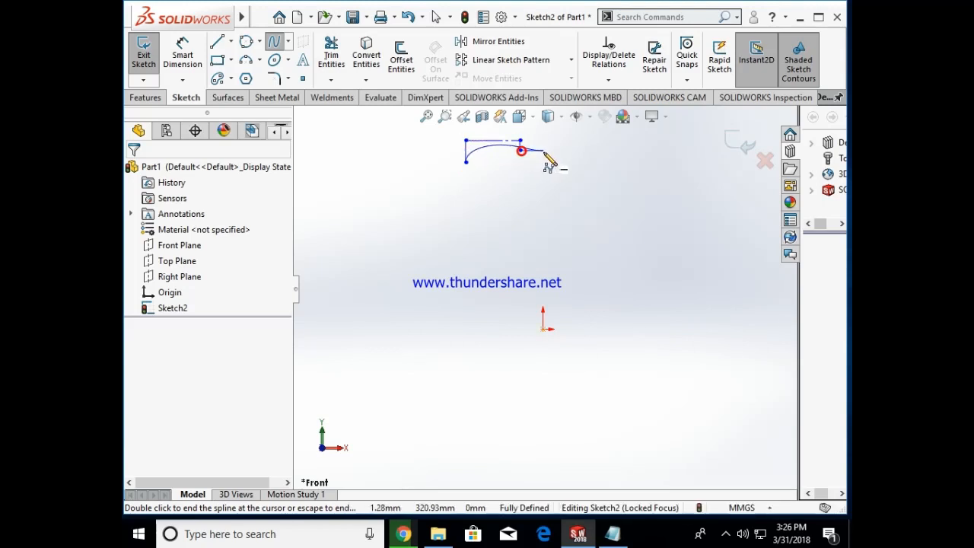
left_click(551, 143)
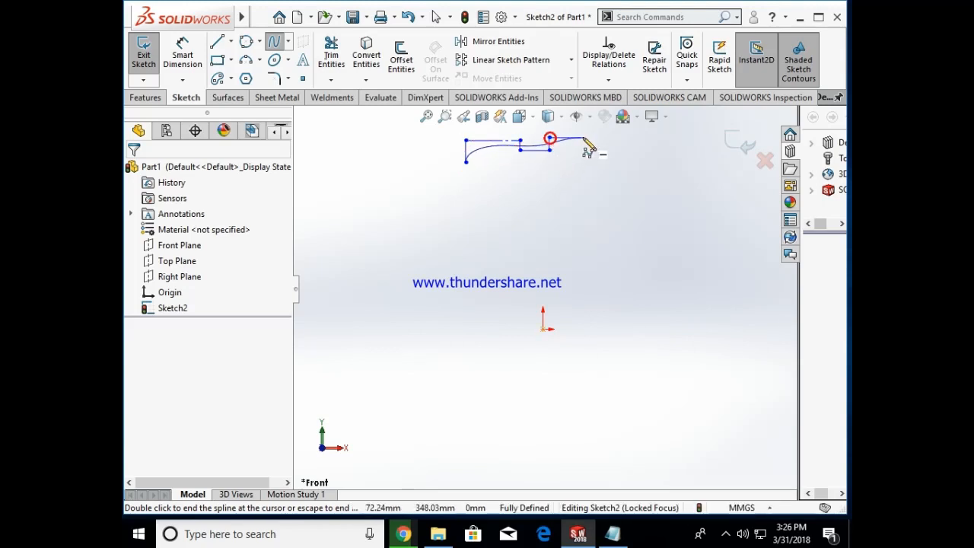
left_click(583, 138)
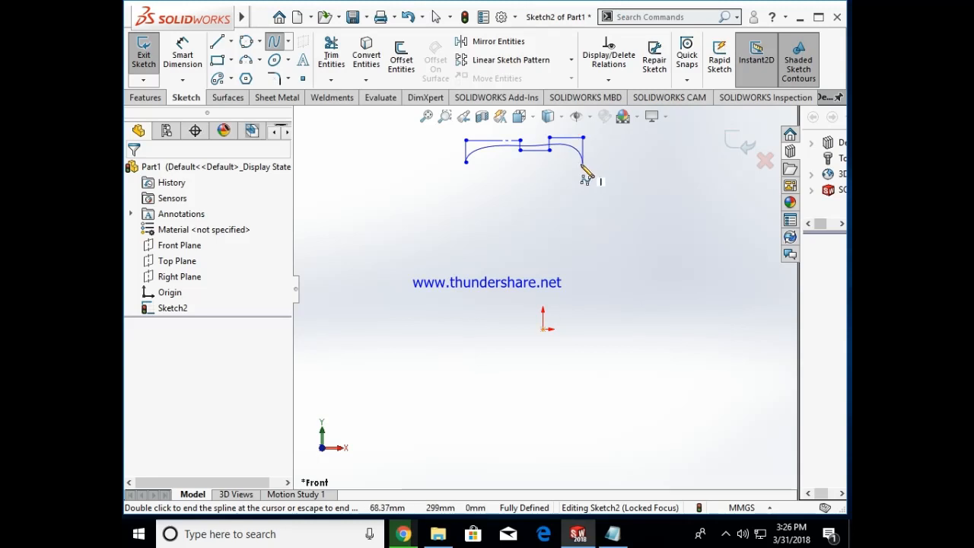
left_click(583, 163)
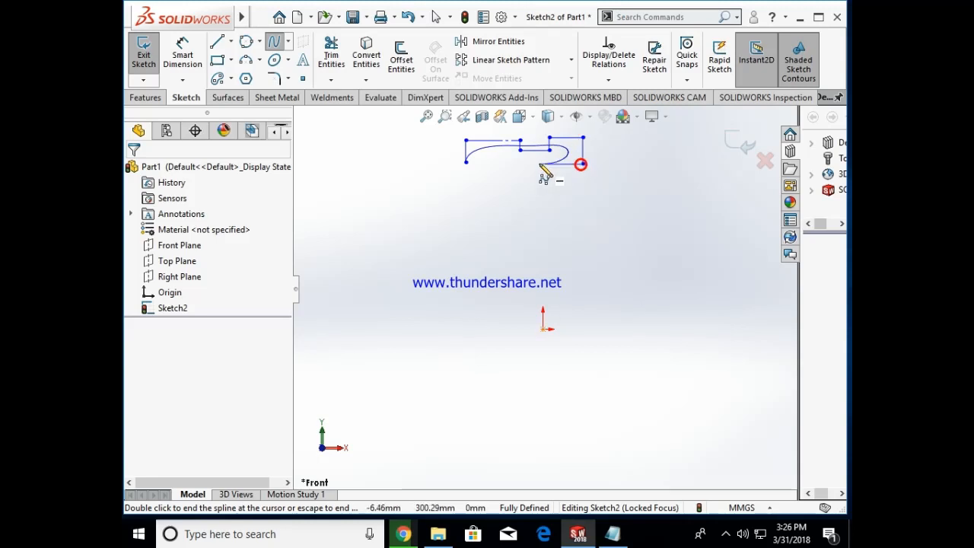
left_click(485, 165)
key("Escape")
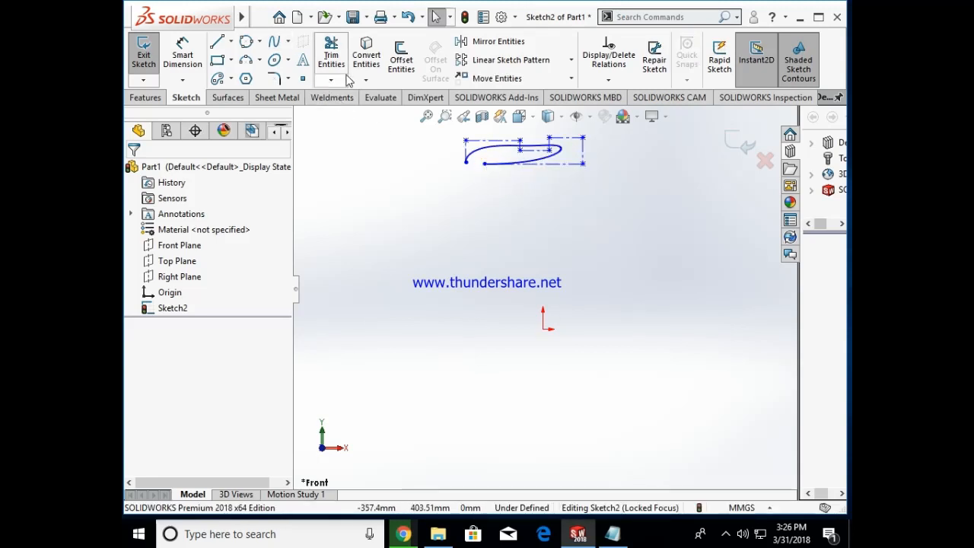
Step: Sketch a B-Spline: Degree 3 style spline directly below the Bezier one, using a similar stepped layout of nine control vertices
left_click(289, 47)
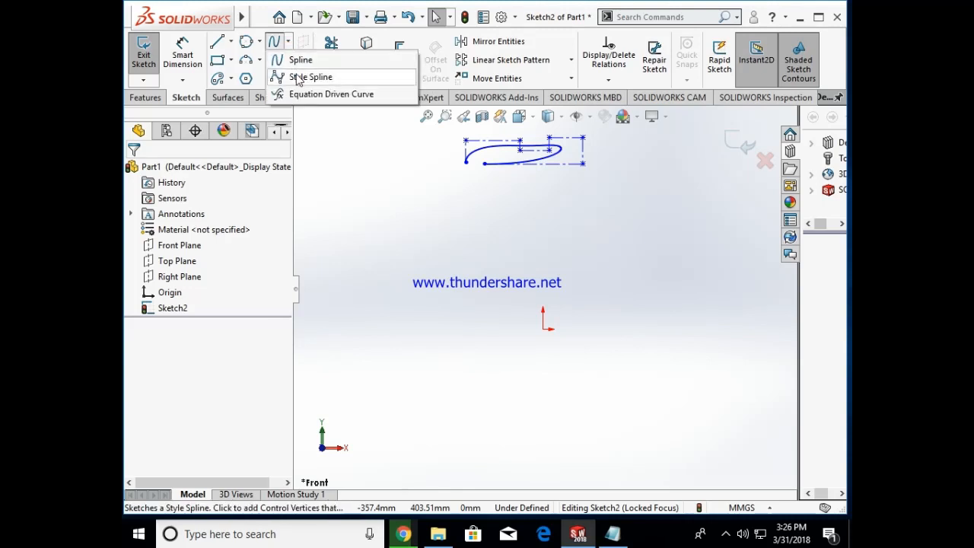
left_click(298, 77)
left_click(190, 236)
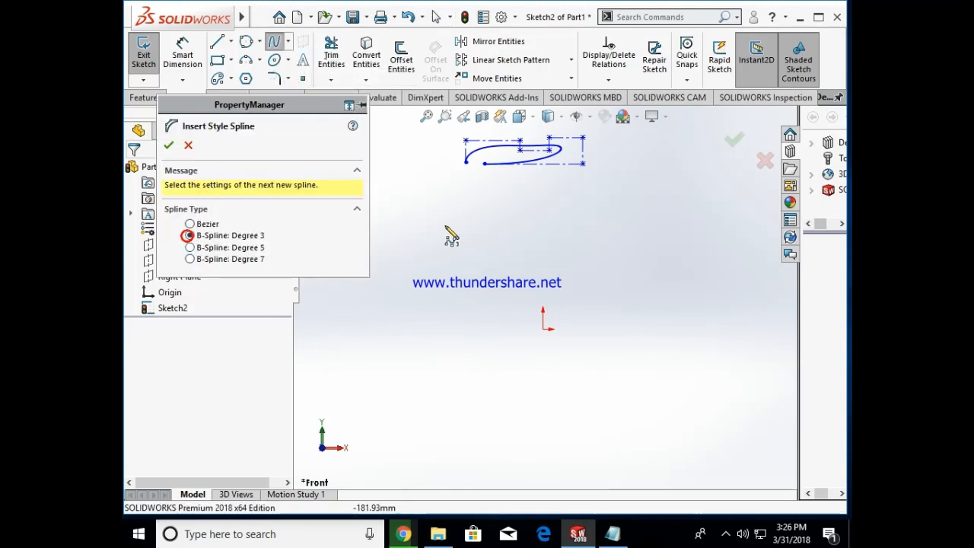
left_click(466, 210)
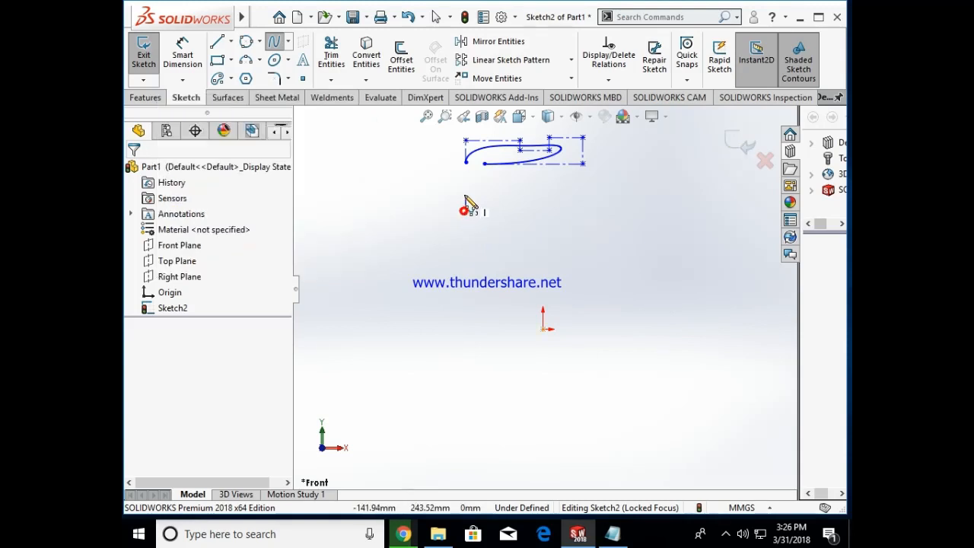
left_click(466, 187)
left_click(520, 186)
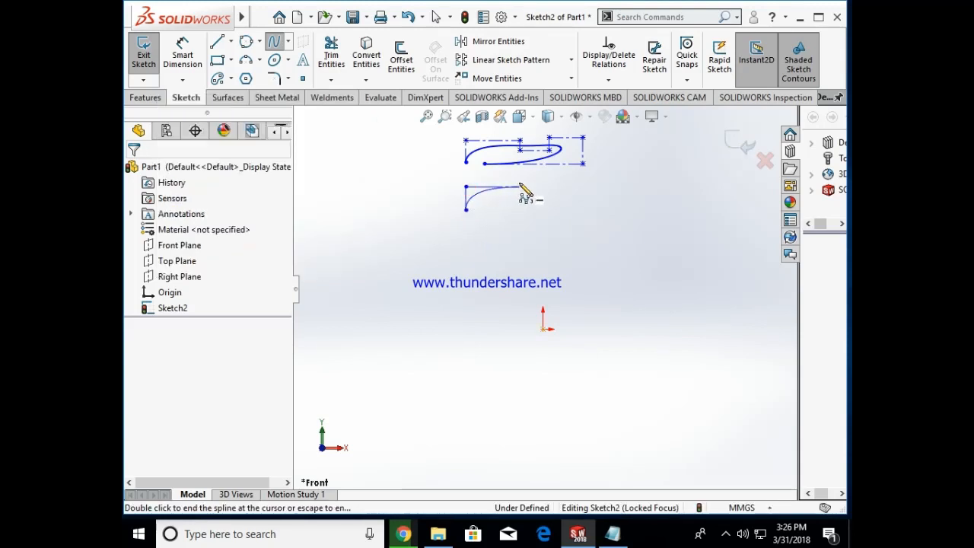
left_click(519, 196)
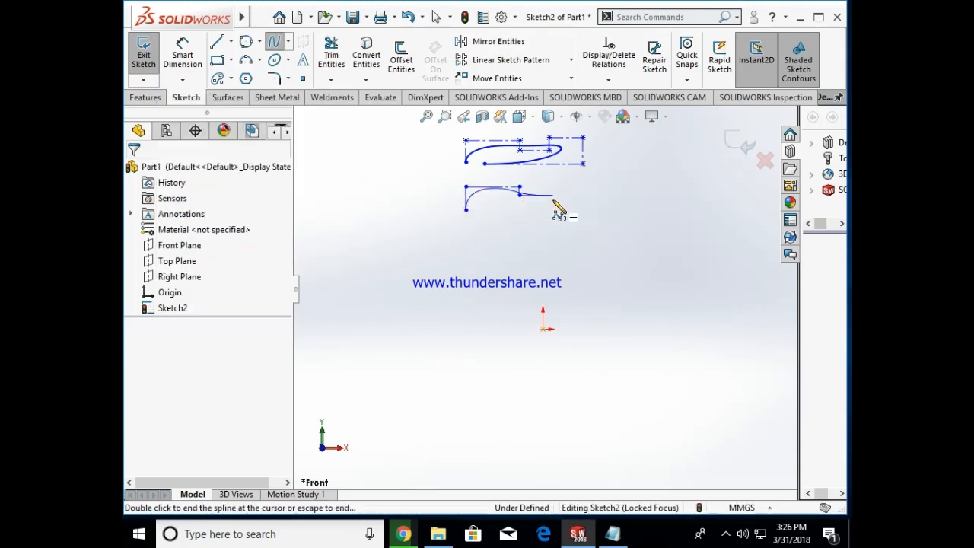
left_click(553, 184)
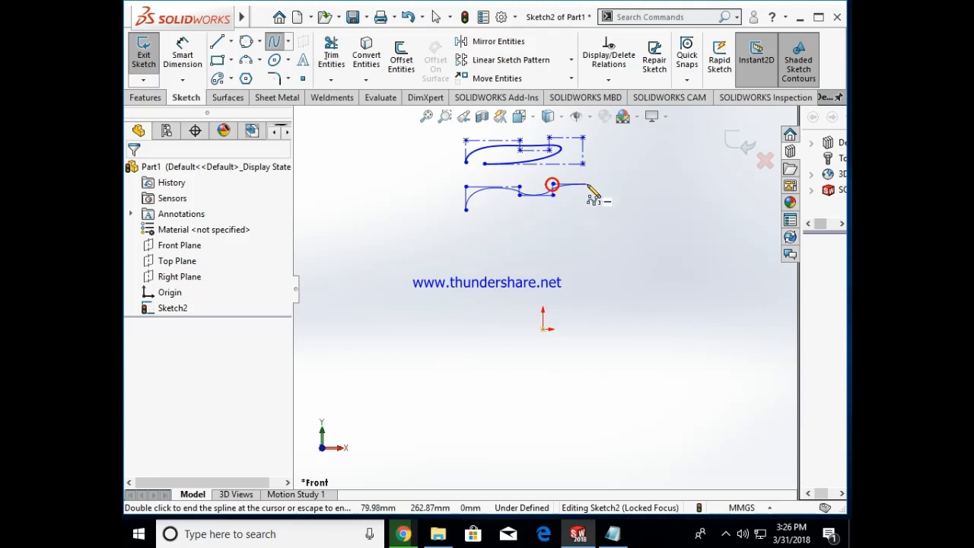
left_click(583, 187)
left_click(585, 210)
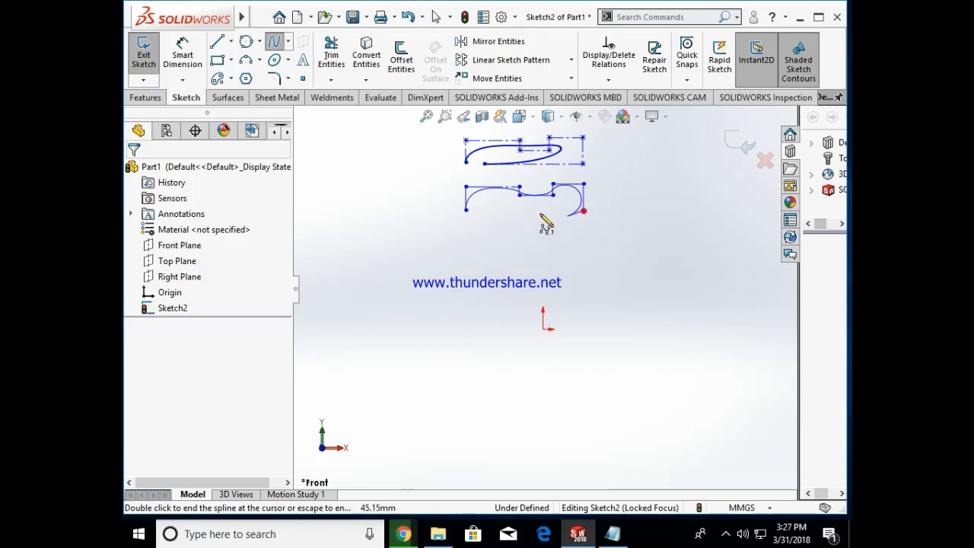
left_click(490, 209)
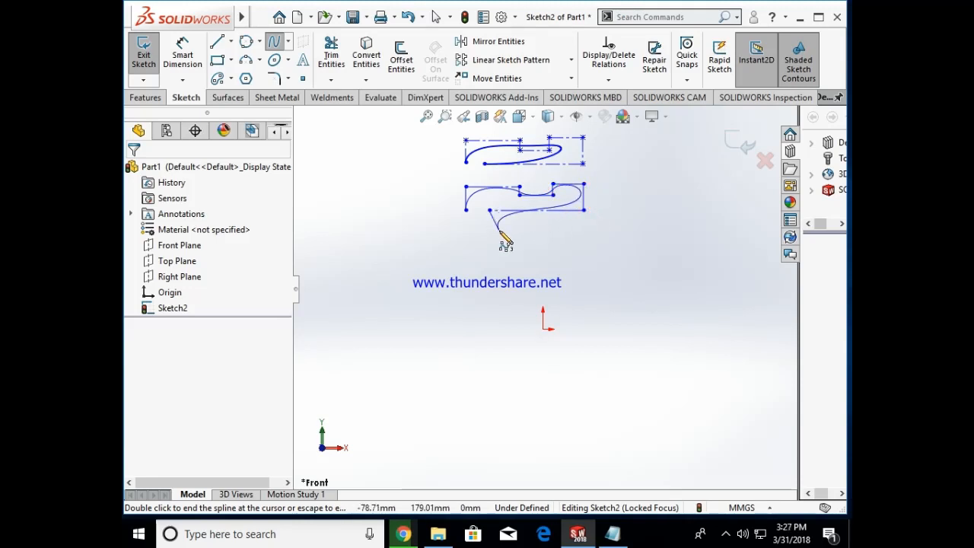
key("Escape")
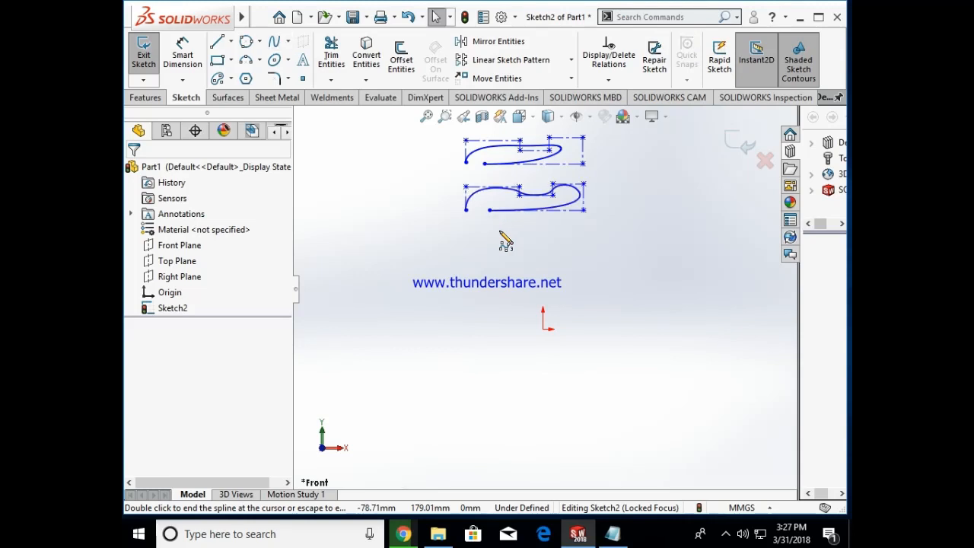
left_click(287, 41)
left_click(289, 76)
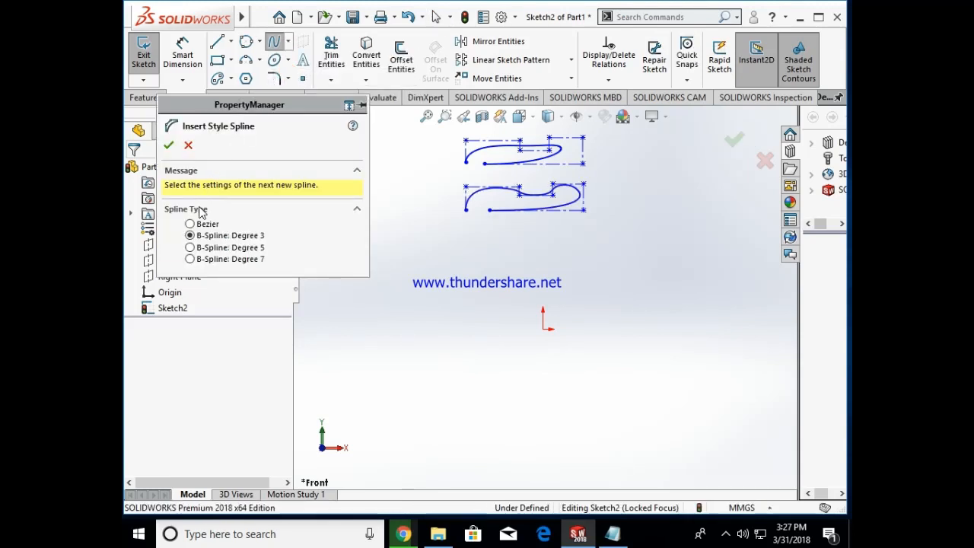
left_click(467, 282)
left_click(466, 247)
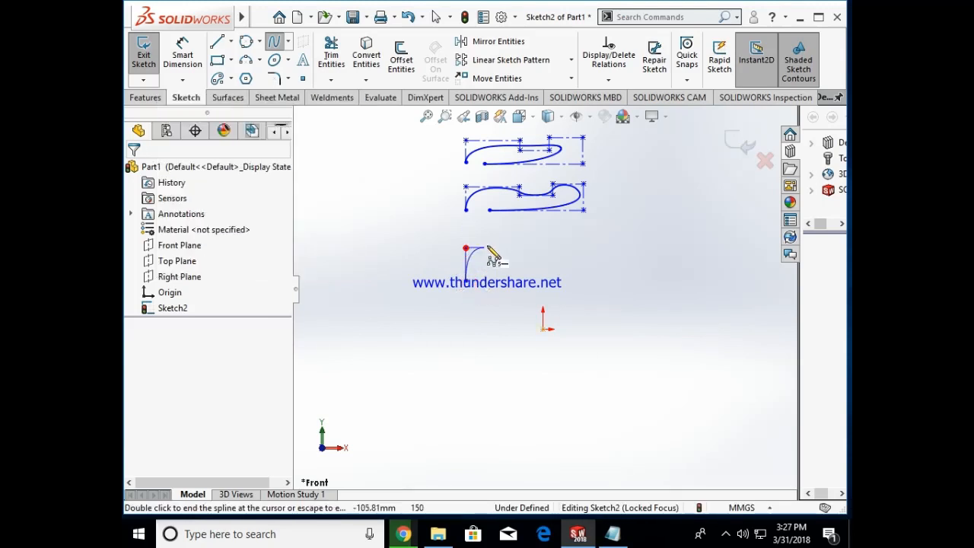
left_click(514, 242)
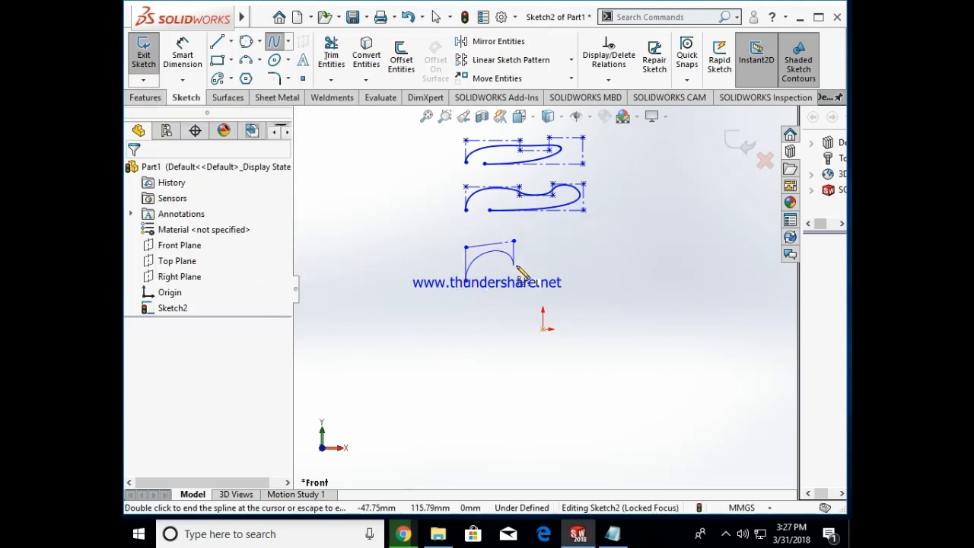
key("Escape")
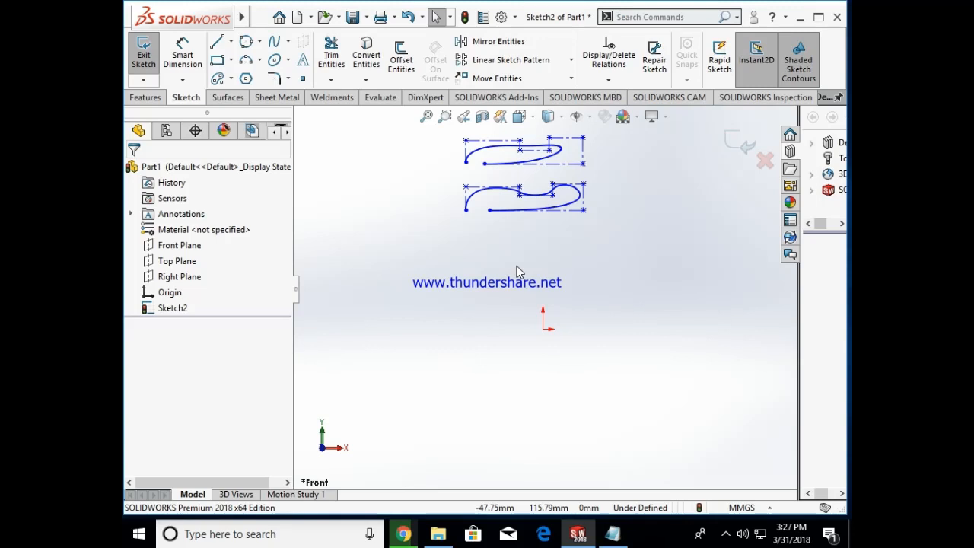
Step: Sketch a B-Spline: Degree 5 style spline below the Degree 3 one, using a similar stepped layout of nine control vertices
left_click(289, 42)
left_click(305, 76)
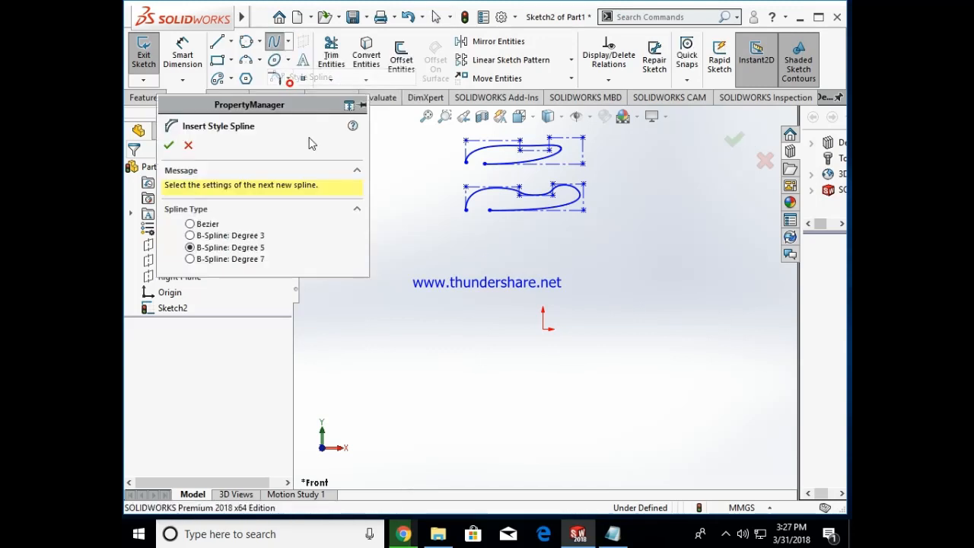
left_click(467, 289)
left_click(468, 249)
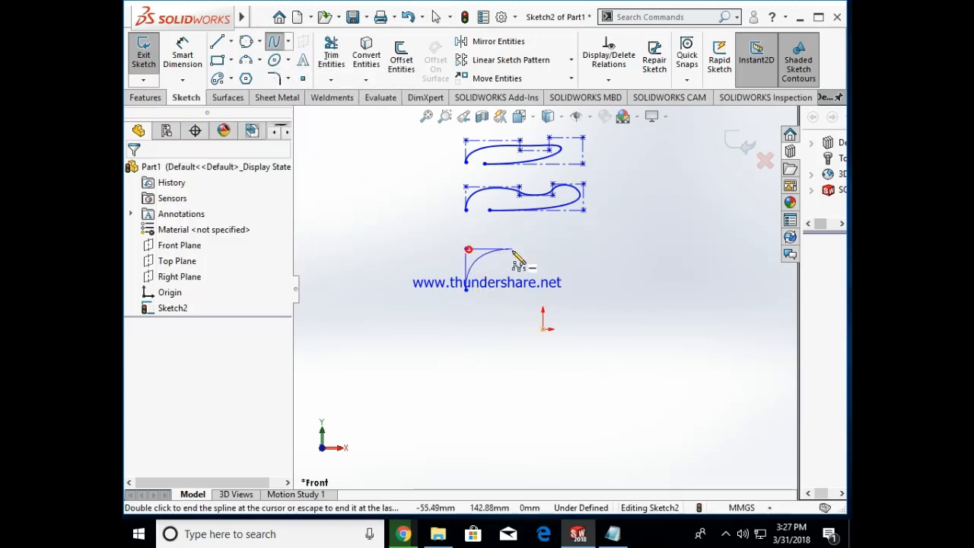
left_click(514, 248)
left_click(514, 271)
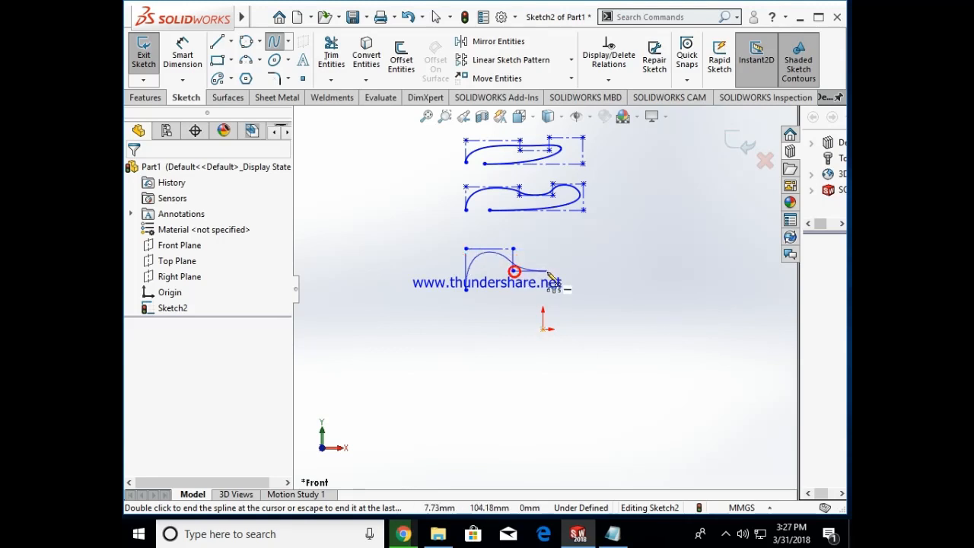
left_click(551, 271)
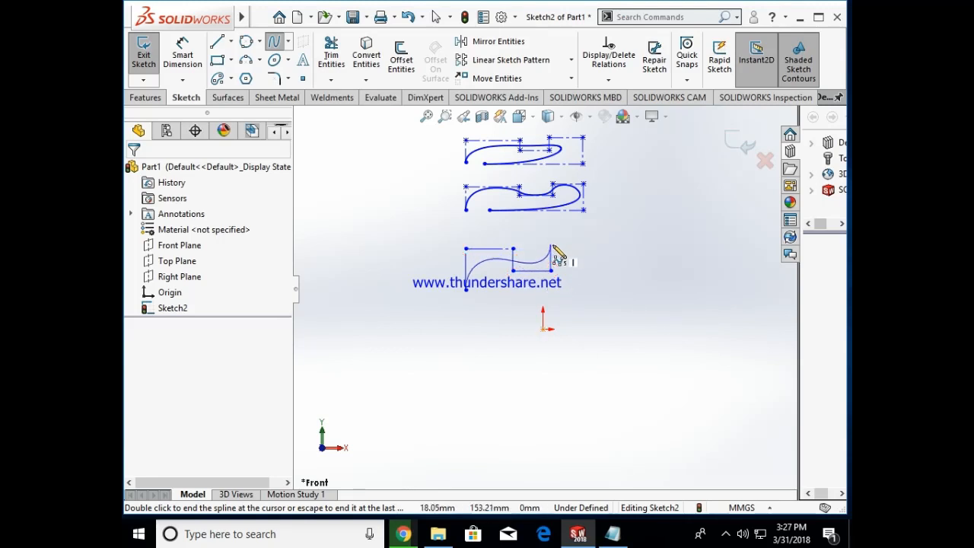
left_click(552, 244)
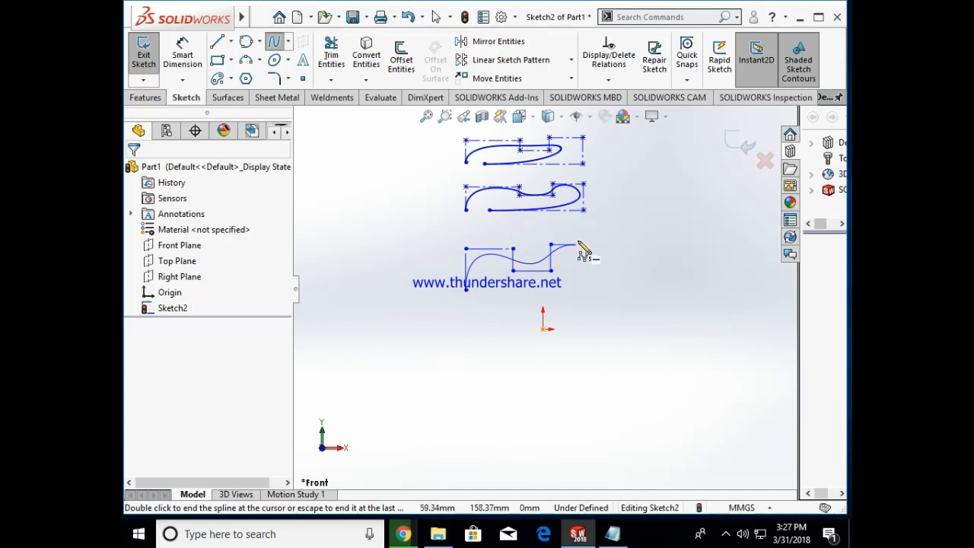
left_click(584, 245)
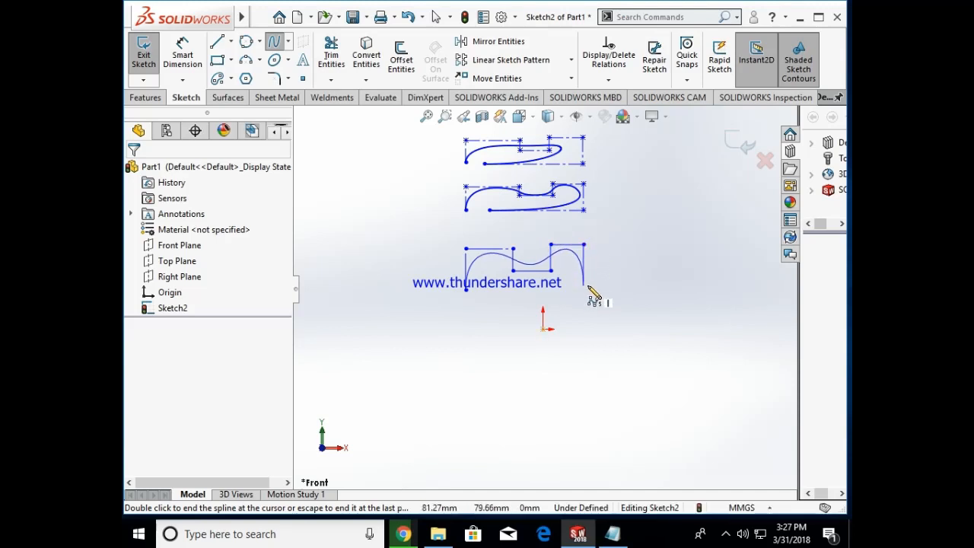
left_click(586, 286)
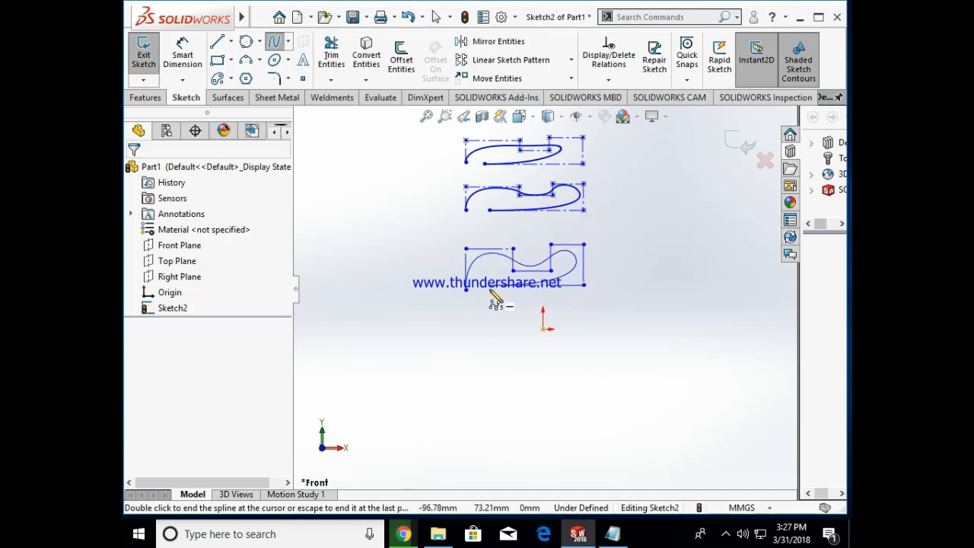
double_click(492, 297)
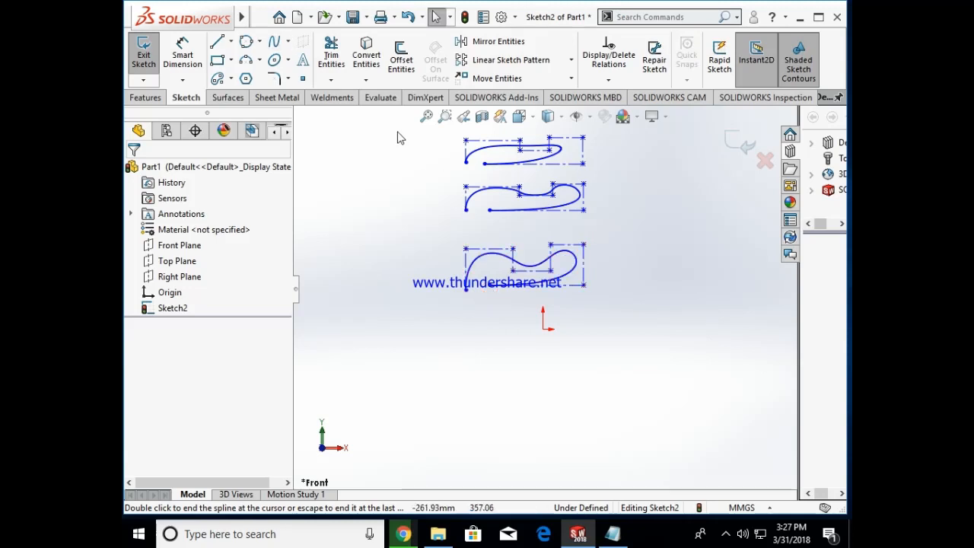
Step: Try to sketch a B-Spline: Degree 7 style spline with stepped control vertices below the origin, and undo it
left_click(288, 42)
left_click(304, 77)
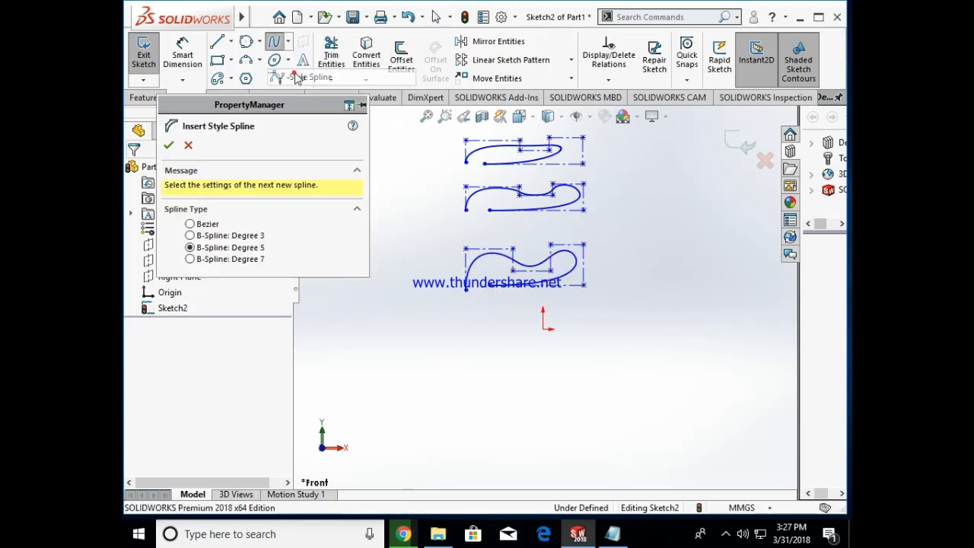
left_click(189, 260)
left_click(470, 397)
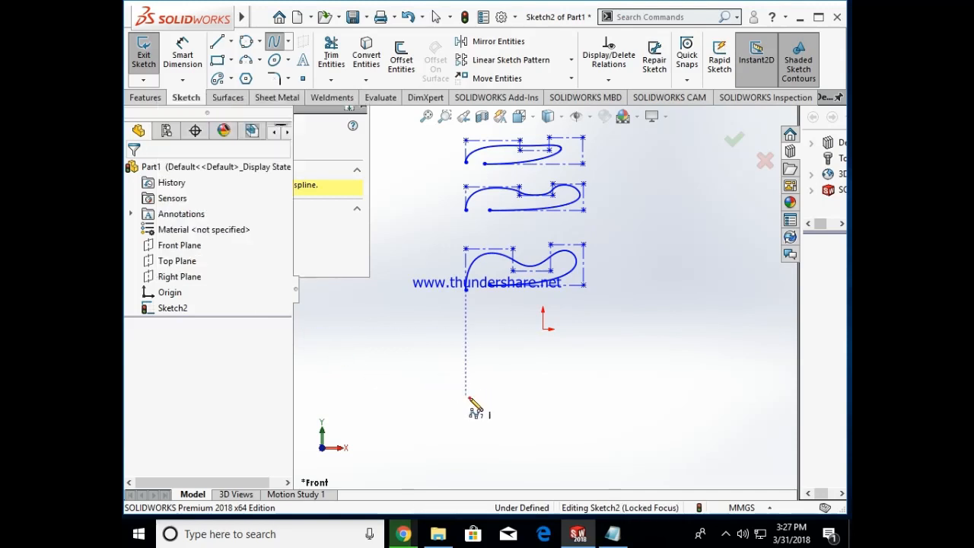
left_click(467, 359)
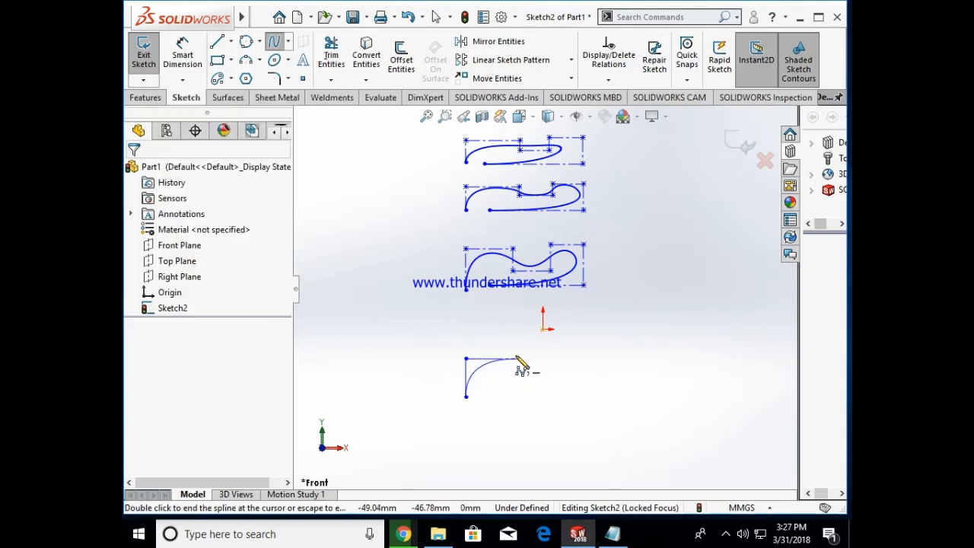
left_click(516, 358)
left_click(516, 378)
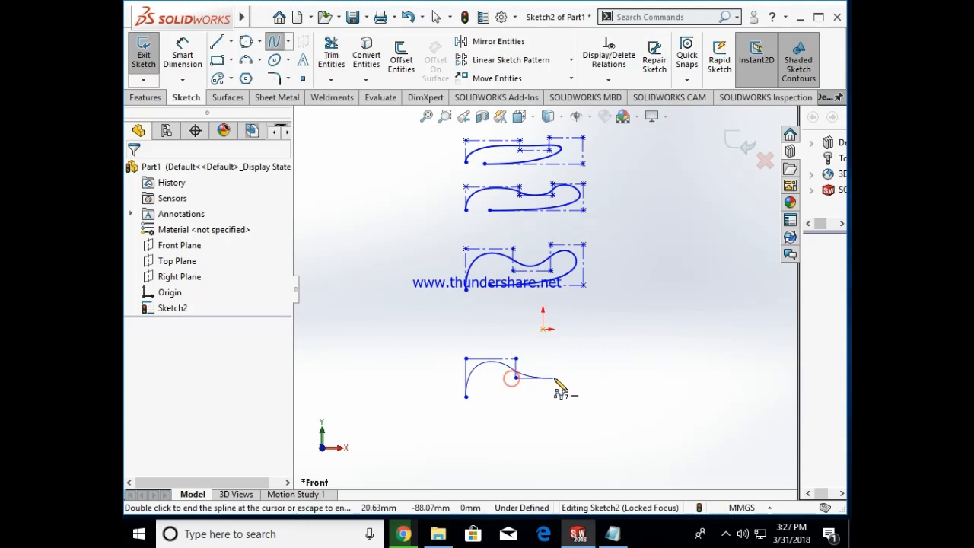
left_click(555, 378)
left_click(554, 356)
left_click(587, 353)
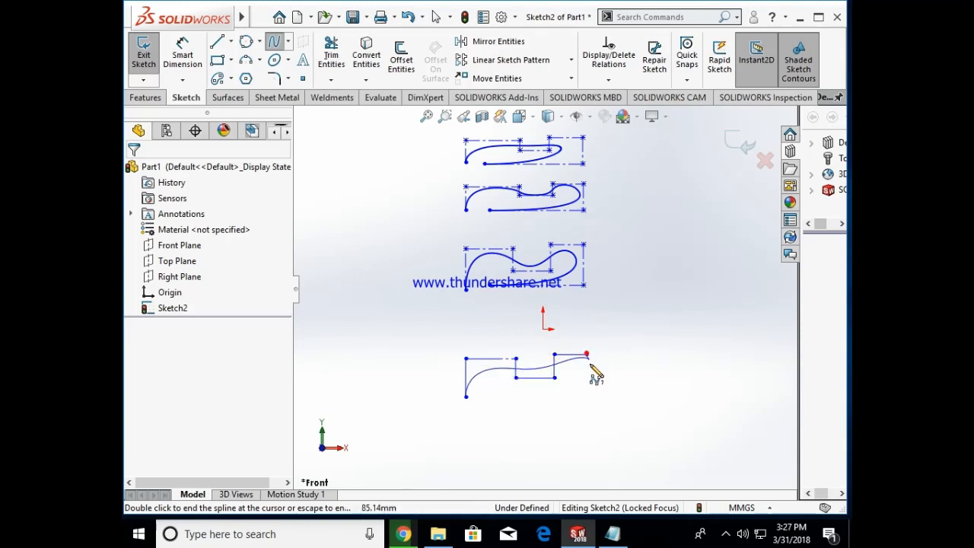
left_click(589, 396)
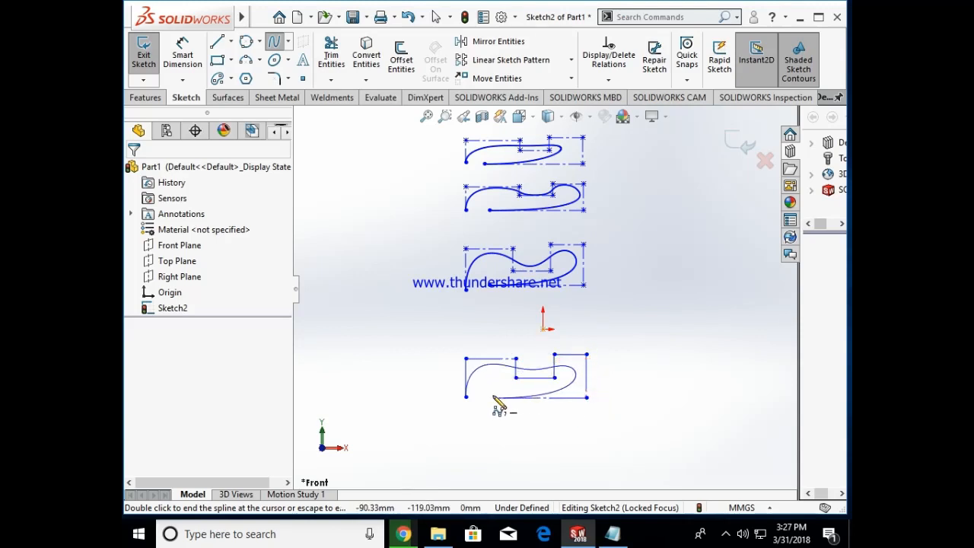
key("Escape")
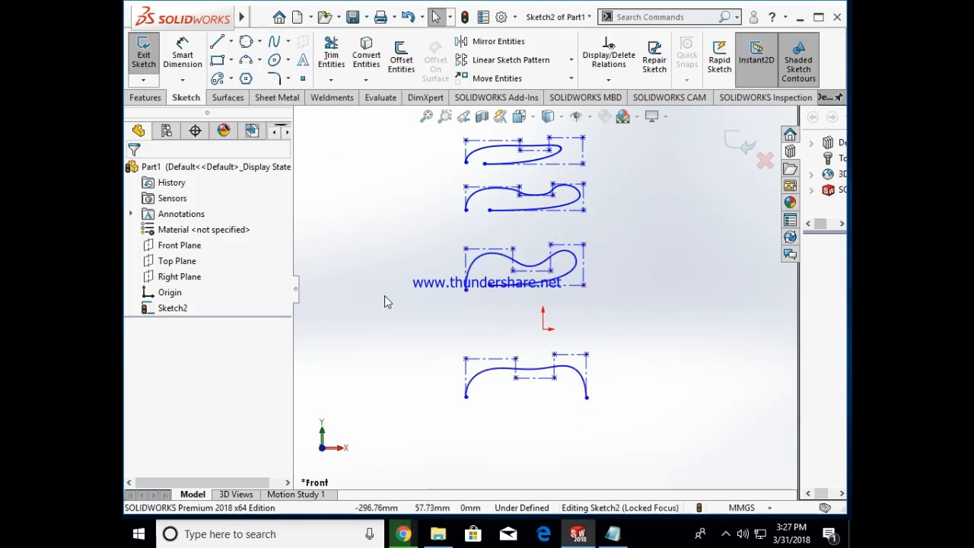
key("ctrl+z")
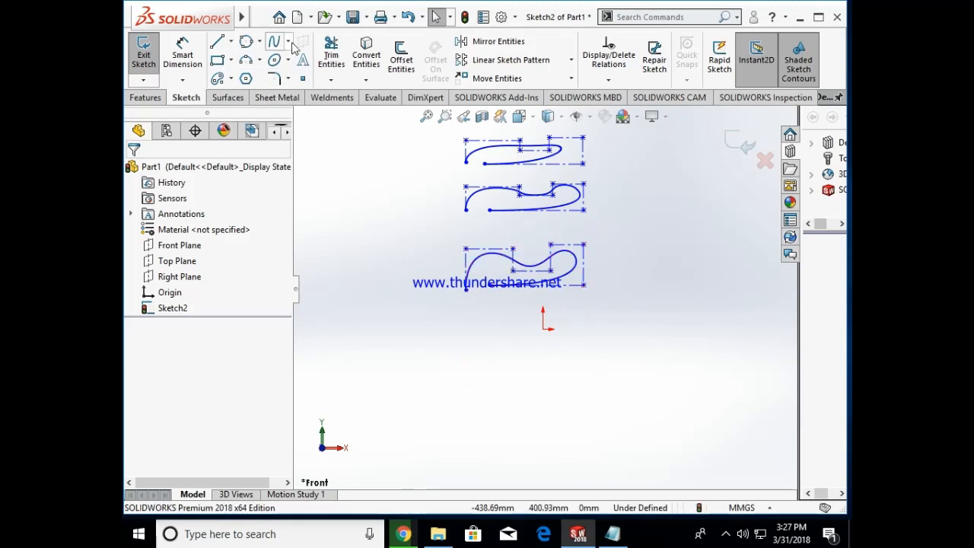
Step: Sketch a B-Spline: Degree 7 style spline below the origin with nine stepped control vertices, looping back toward its start
left_click(287, 41)
left_click(298, 77)
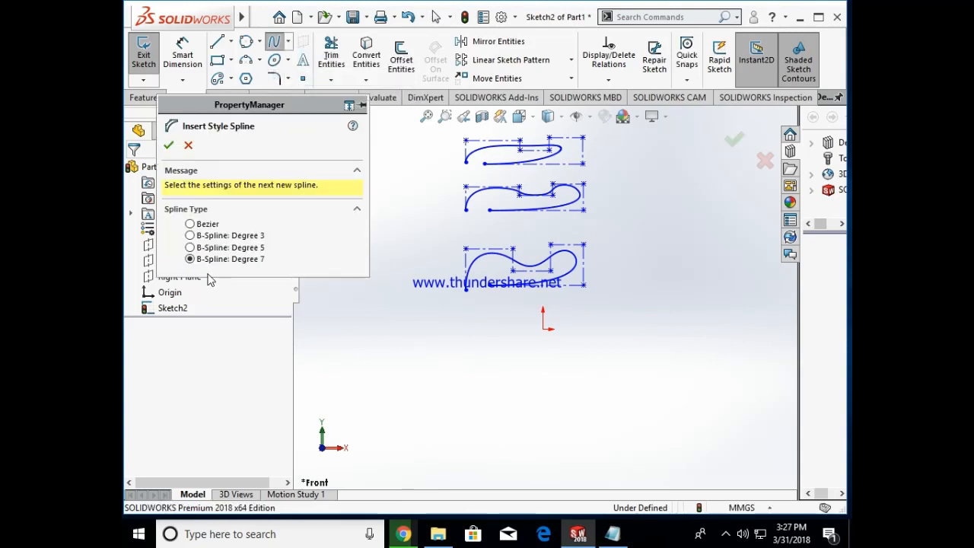
left_click(466, 394)
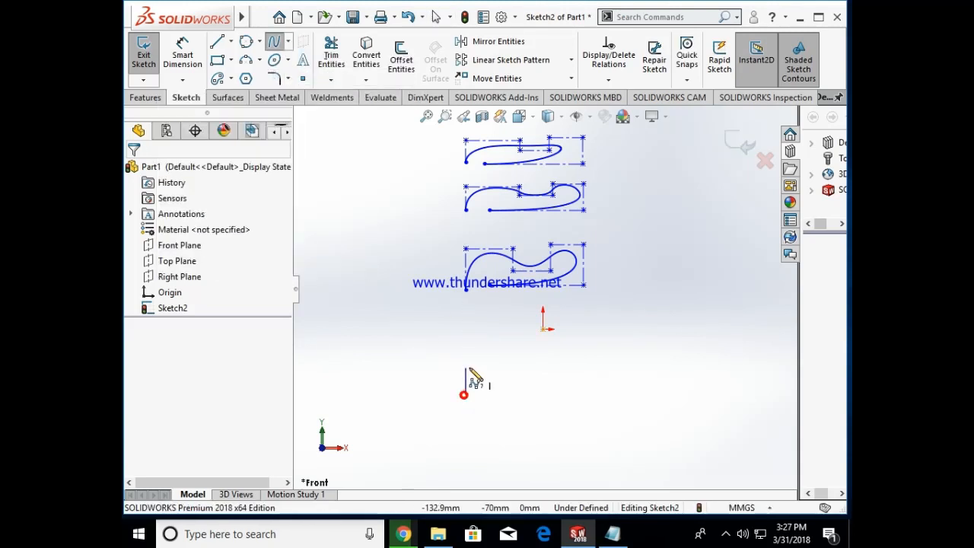
left_click(465, 353)
left_click(514, 351)
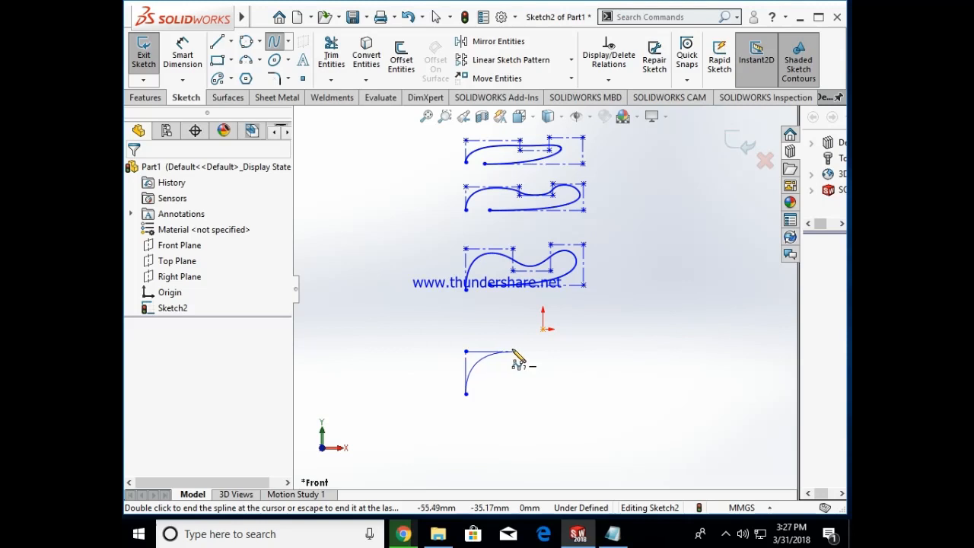
left_click(550, 375)
left_click(553, 347)
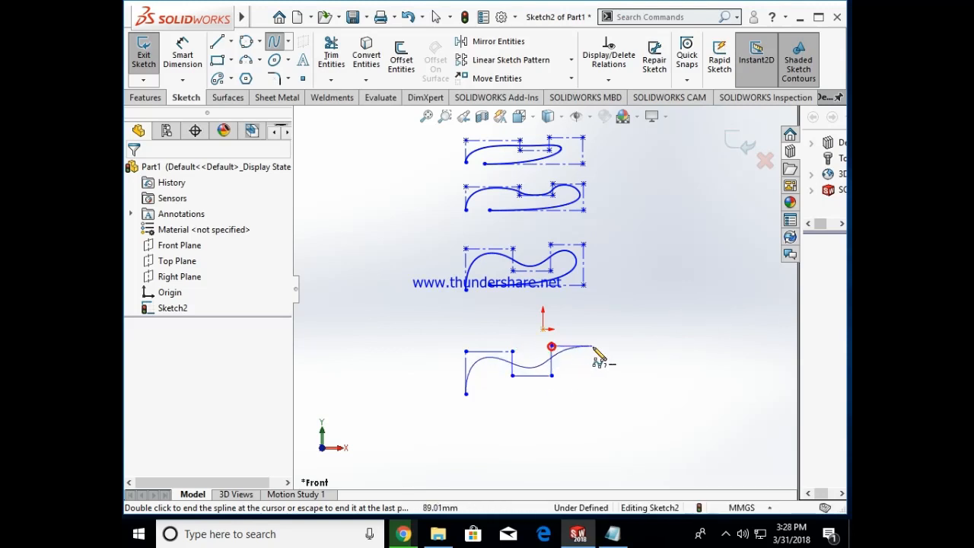
left_click(586, 345)
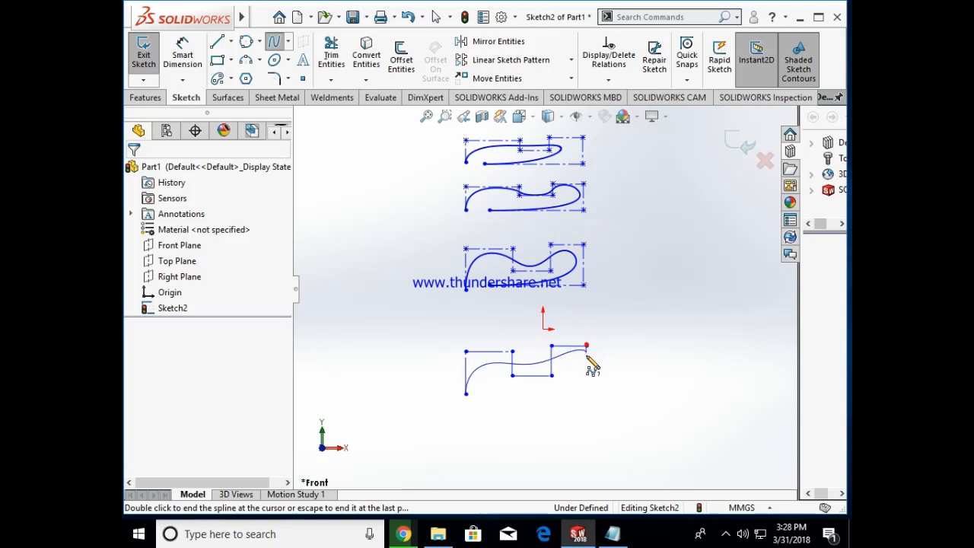
left_click(585, 394)
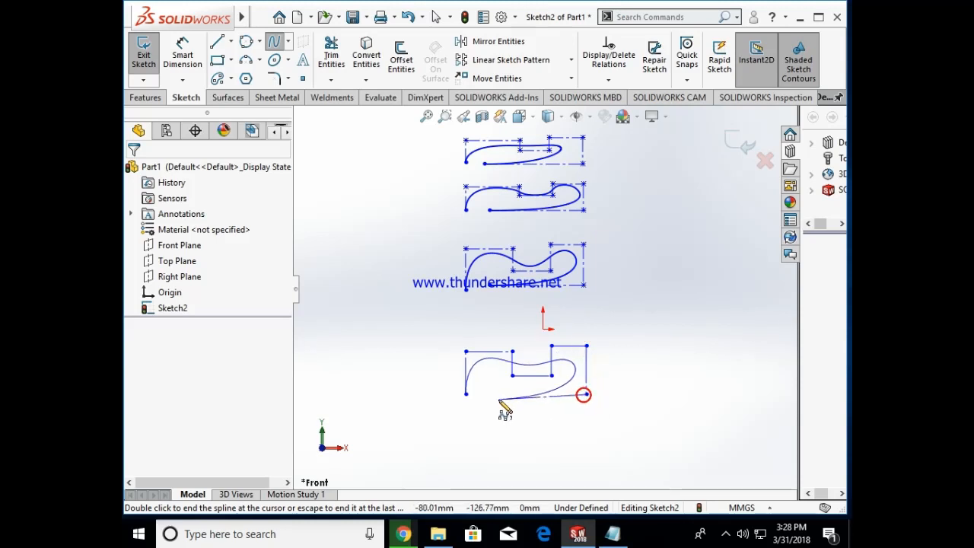
double_click(498, 395)
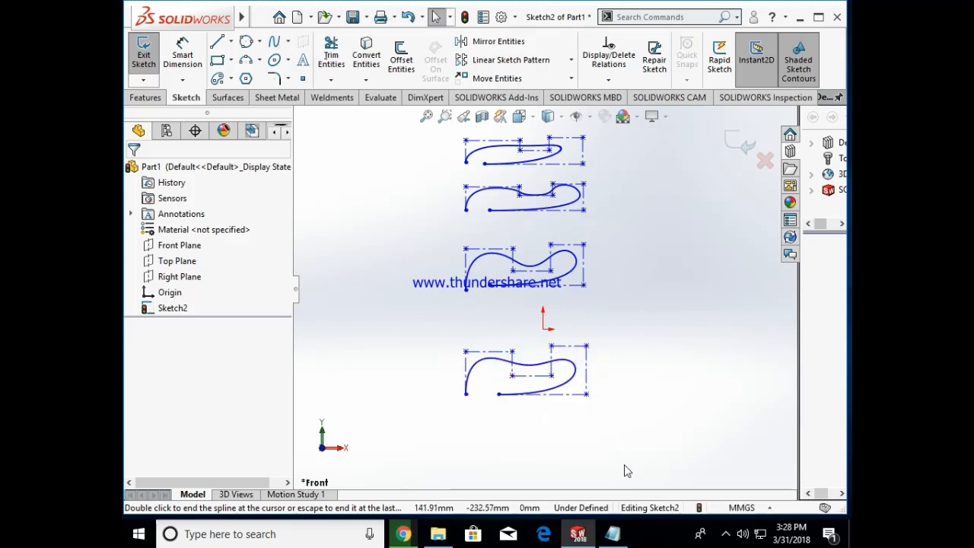
Step: In the Notepad notes, extend the spline line with "u can see different shapes of spline which are" and a new line "created under different degrees of freedom"
left_click(612, 534)
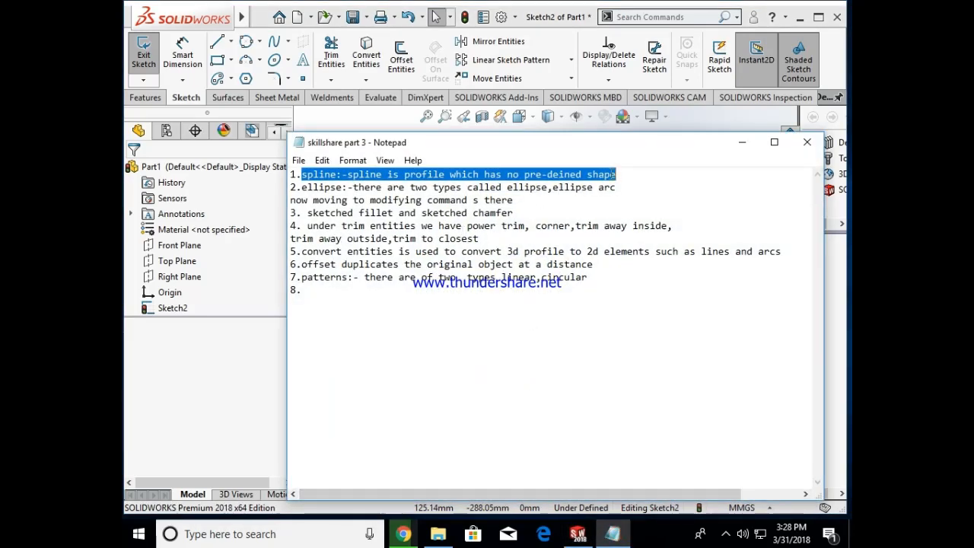
left_click(619, 174)
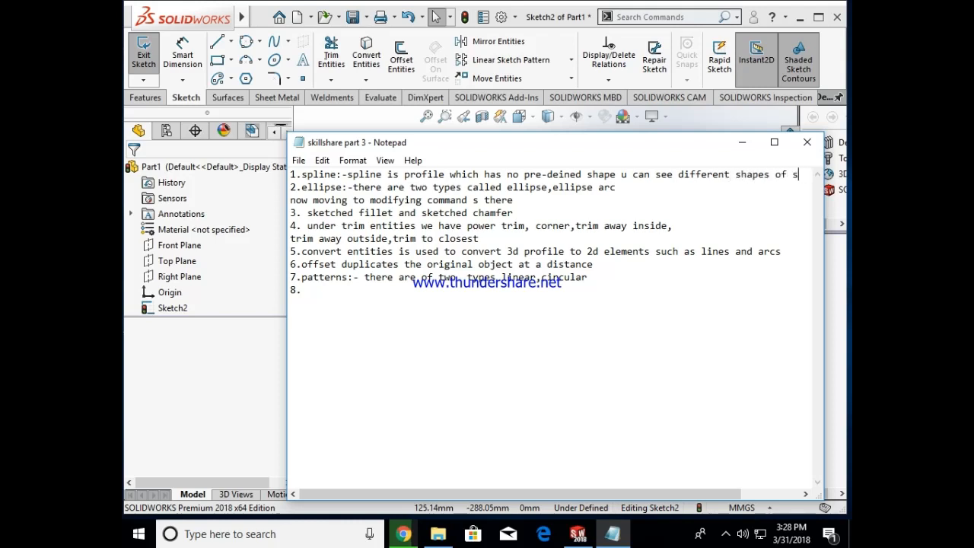
type("ine which")
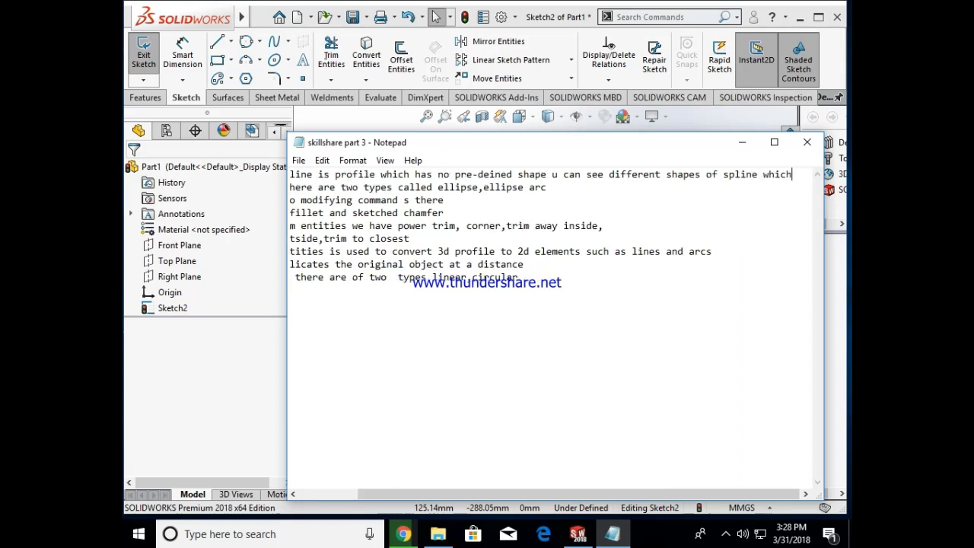
type(" are ")
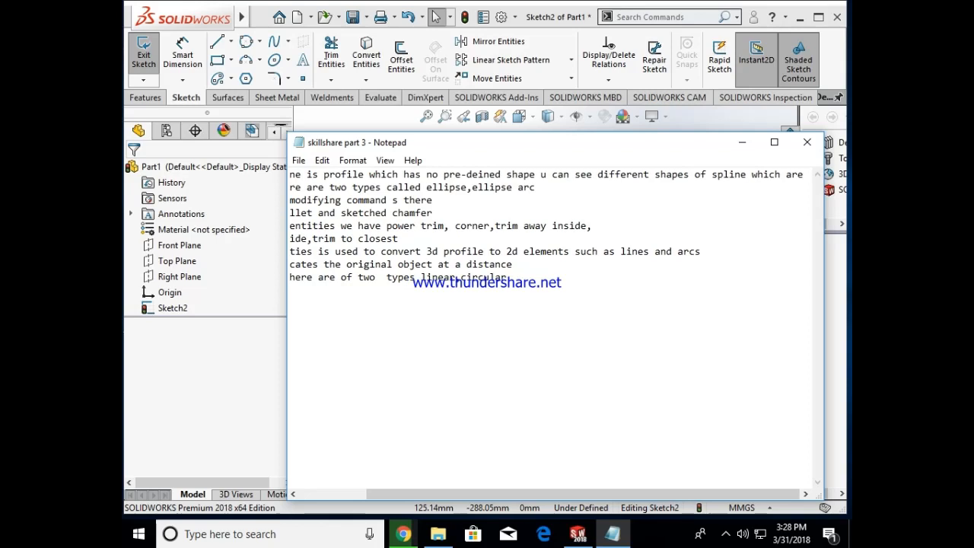
type("crete")
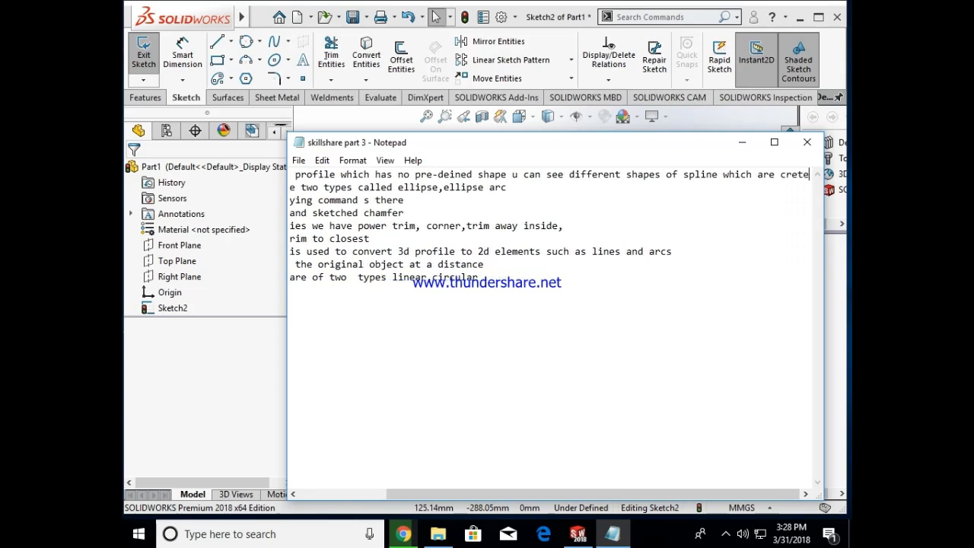
type("d")
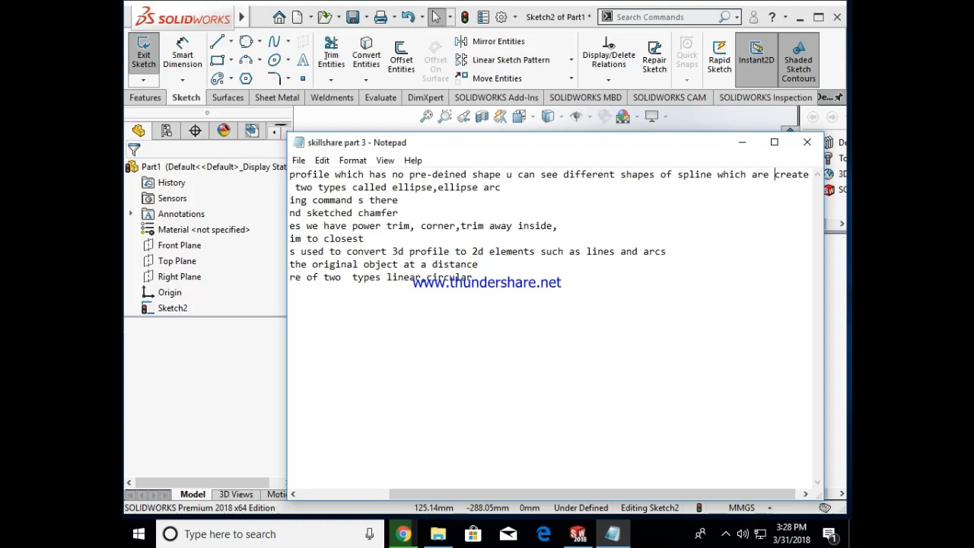
key("Return")
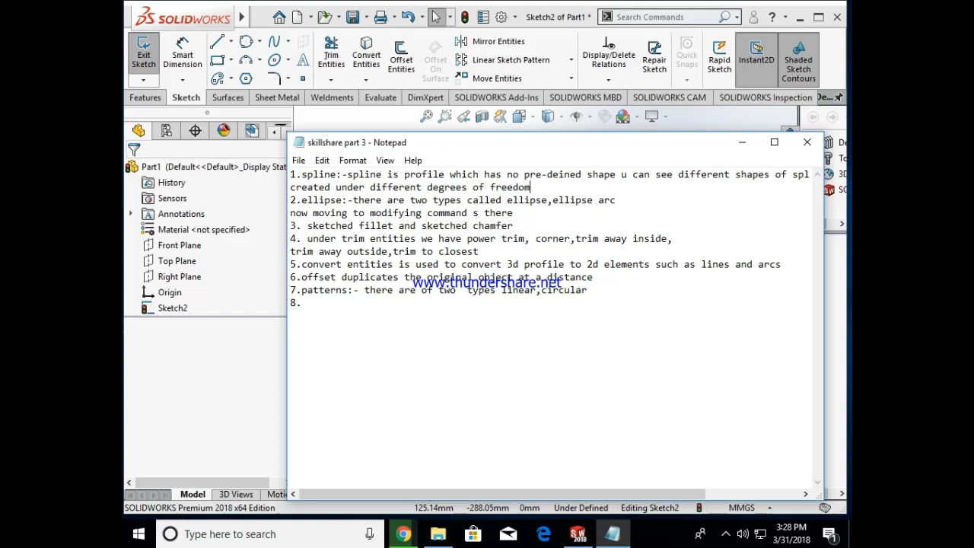
Step: Return to SOLIDWORKS and delete all the style splines so the sketch is empty
left_click(742, 142)
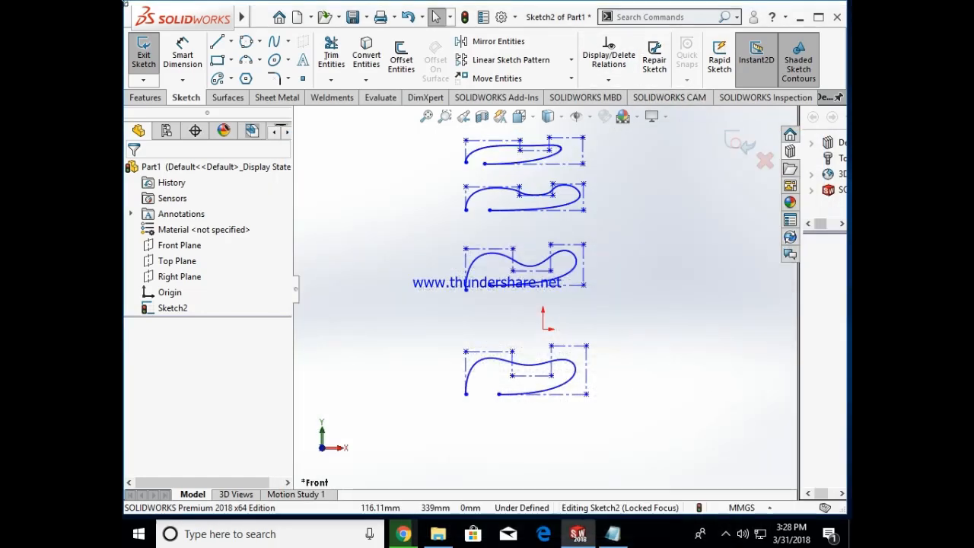
mouse_move(625, 543)
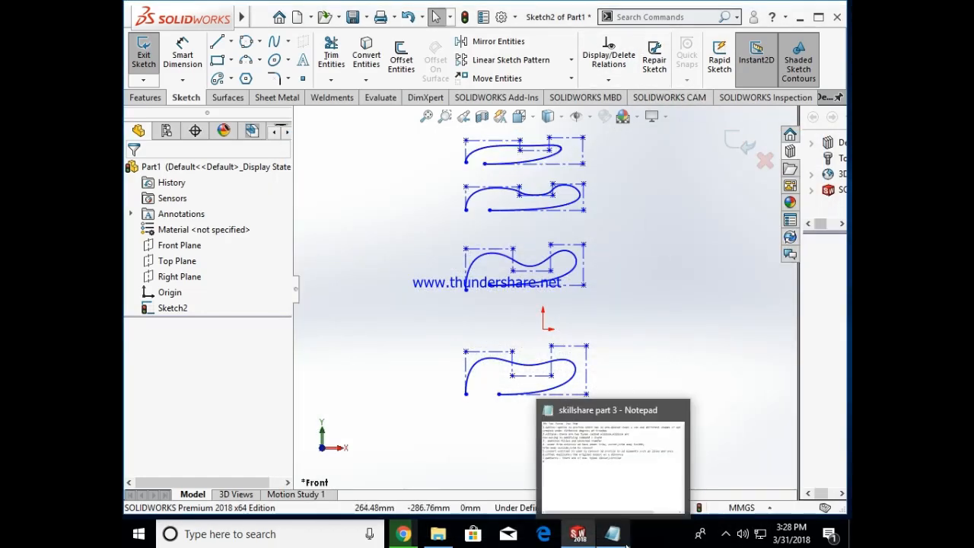
key("ctrl+a")
key("Delete")
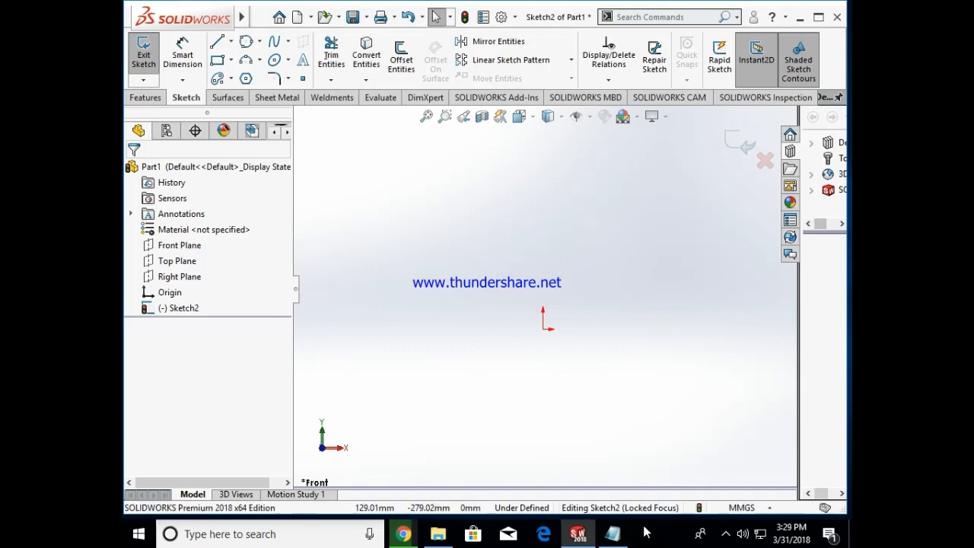
Step: Bring up the Notepad notes, highlight the line on the two ellipse types, and return to SOLIDWORKS
left_click(599, 539)
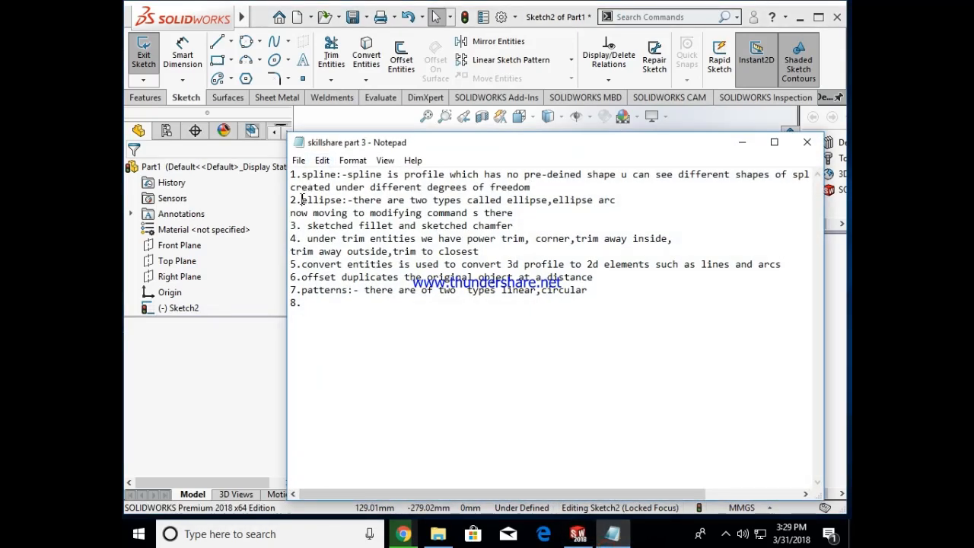
left_click_drag(325, 200, 507, 200)
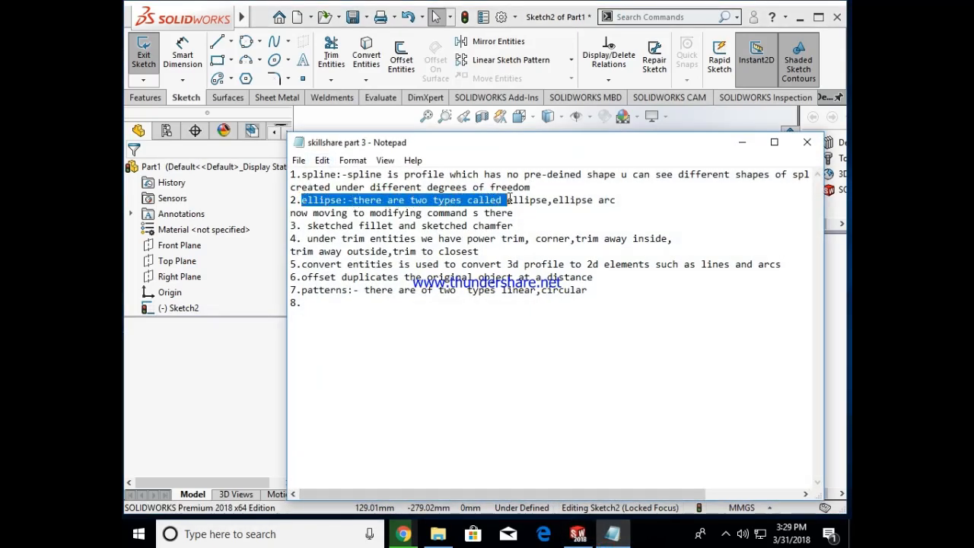
left_click(742, 142)
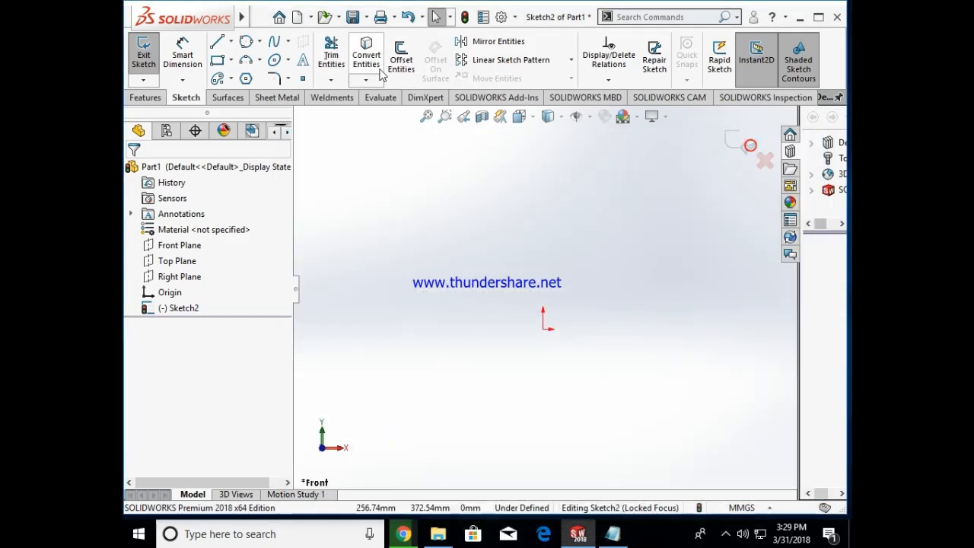
Step: Sketch a horizontal ellipse above the origin with a major radius of about 243 mm and a minor radius of about 110 mm
left_click(288, 61)
left_click(301, 78)
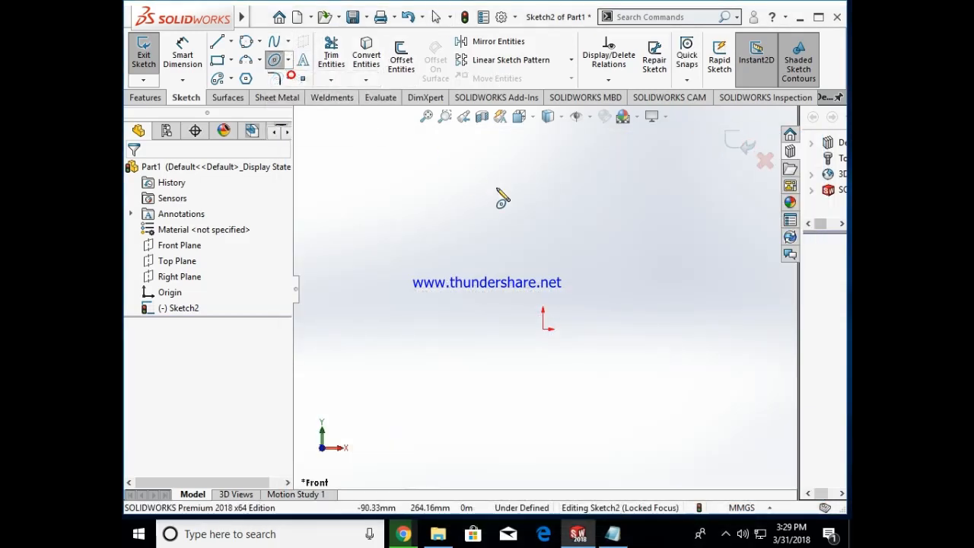
left_click(495, 236)
left_click(629, 236)
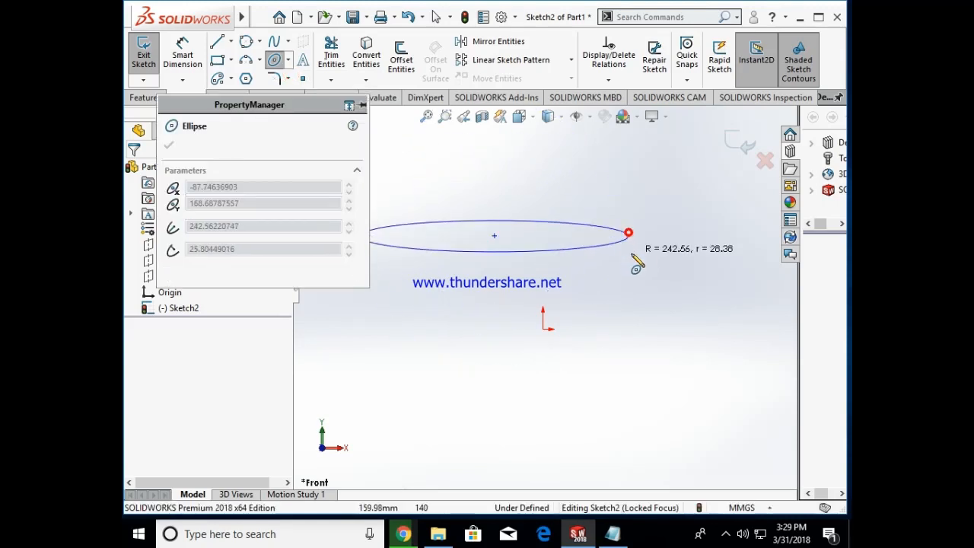
left_click(615, 297)
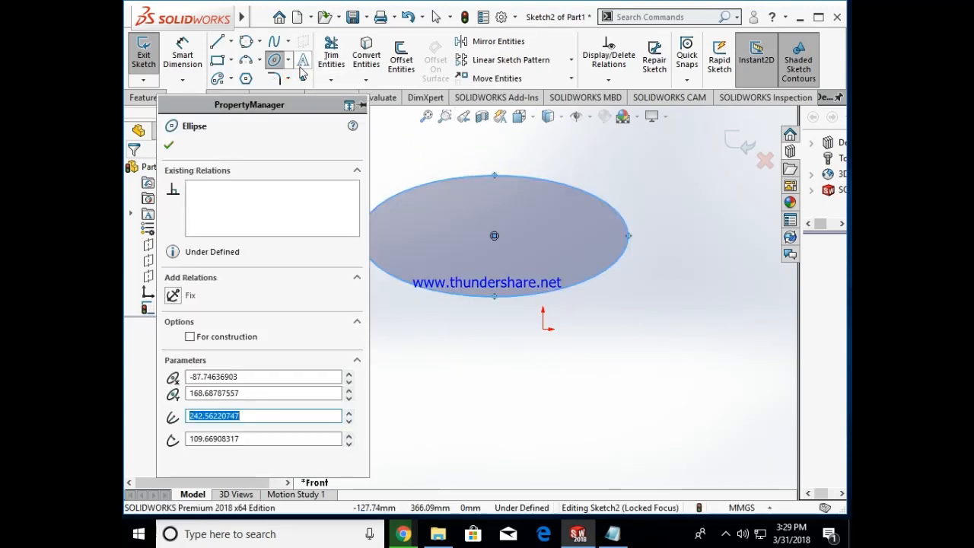
Step: Sketch a second, slightly tilted ellipse to the lower right of the origin with radii of about 125 mm and 79 mm
left_click(678, 375)
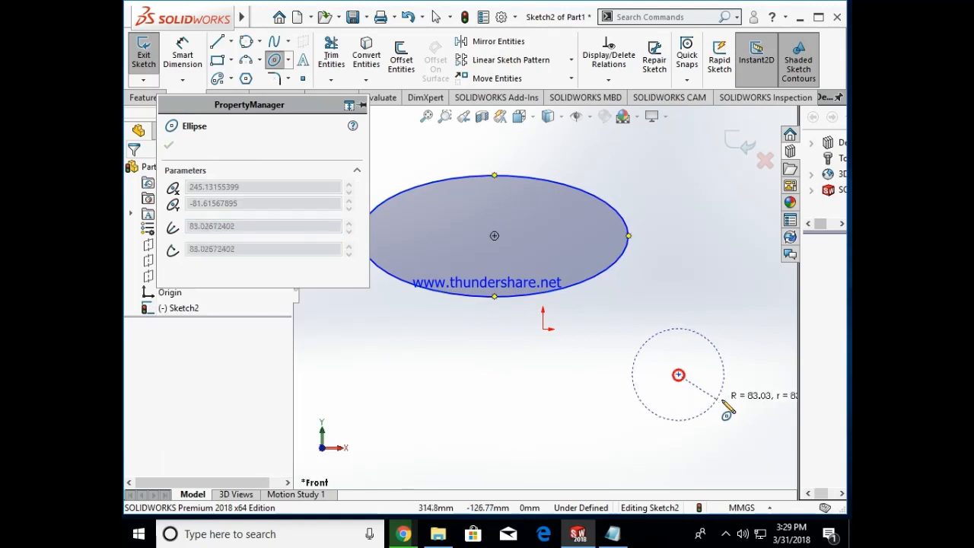
left_click(748, 368)
left_click(725, 414)
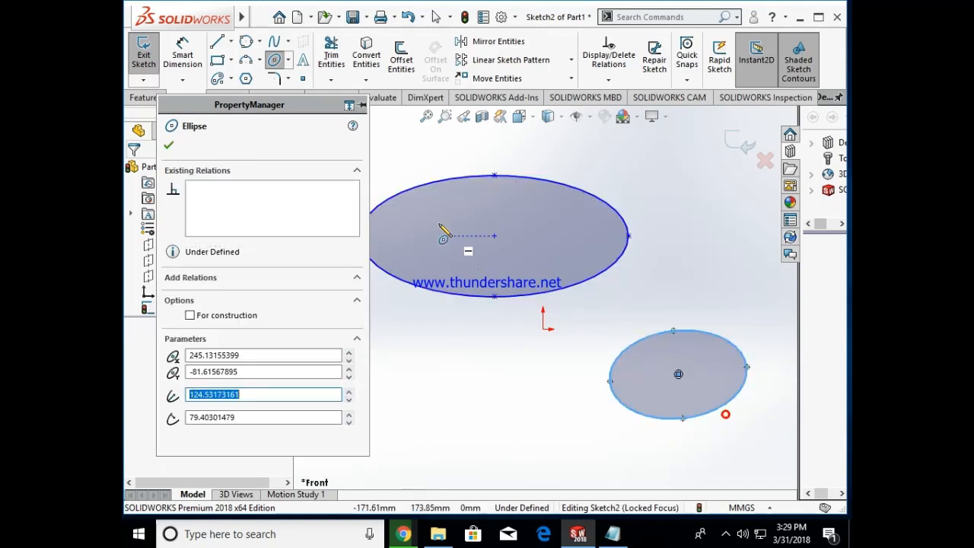
key("Escape")
Step: Sketch a partial ellipse to the lower left of the origin, radii about 178 mm and 76 mm, leaving its right side open
left_click(288, 59)
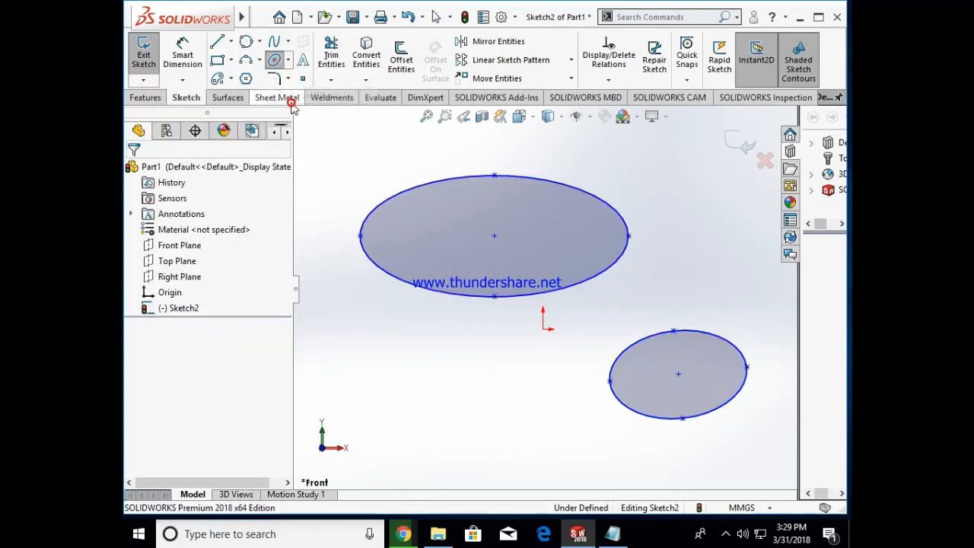
left_click(427, 381)
left_click(526, 384)
left_click(477, 345)
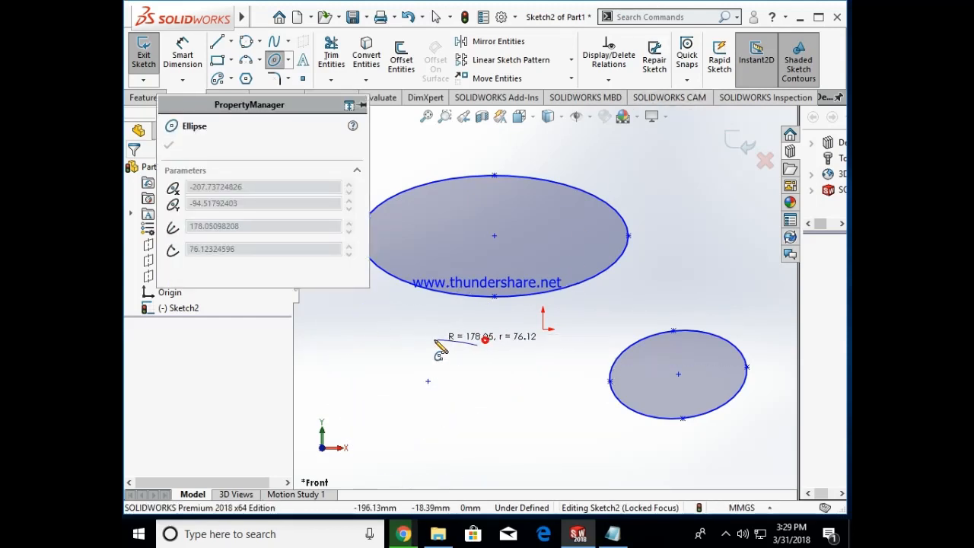
left_click(494, 413)
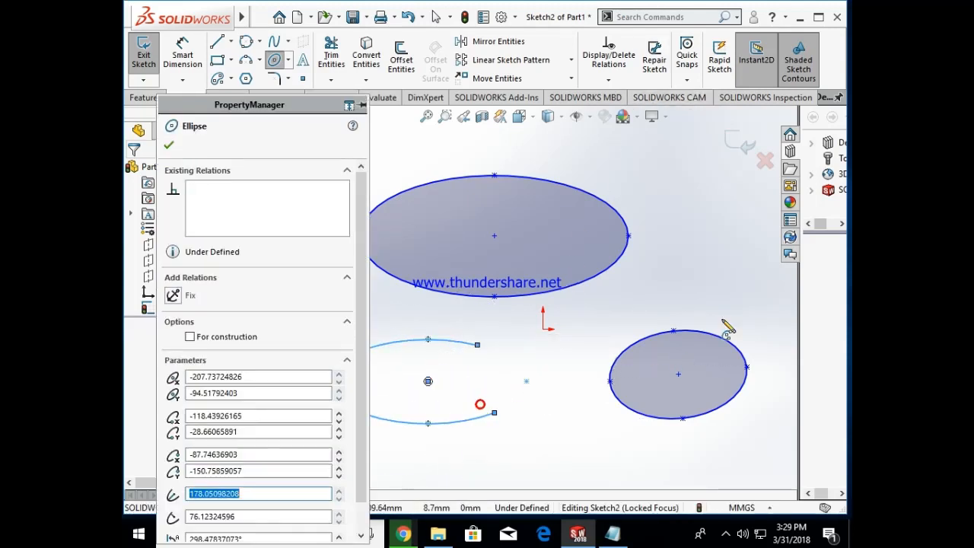
key("Escape")
Step: Try to sketch a parabola above the smaller ellipse with its focus about 92 mm from the apex, and undo it
left_click(289, 61)
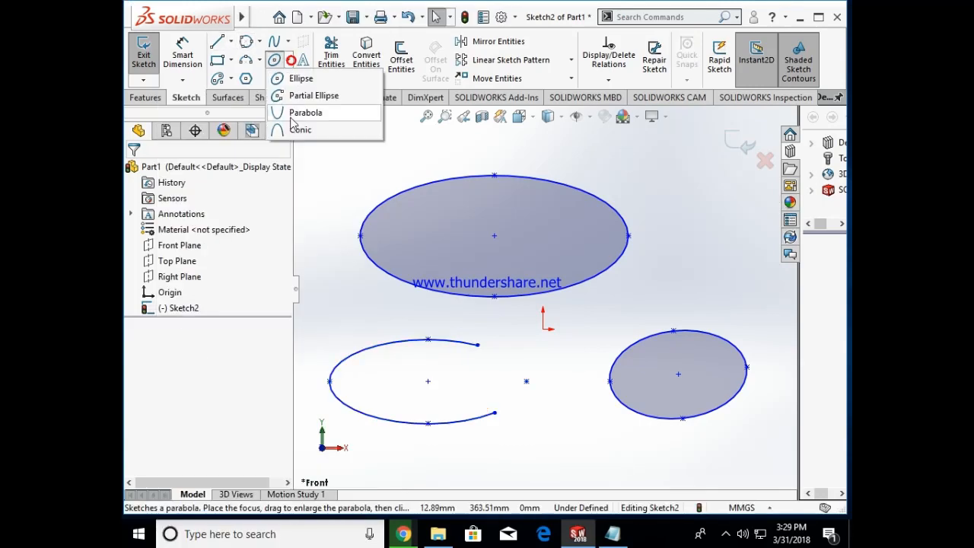
left_click(301, 113)
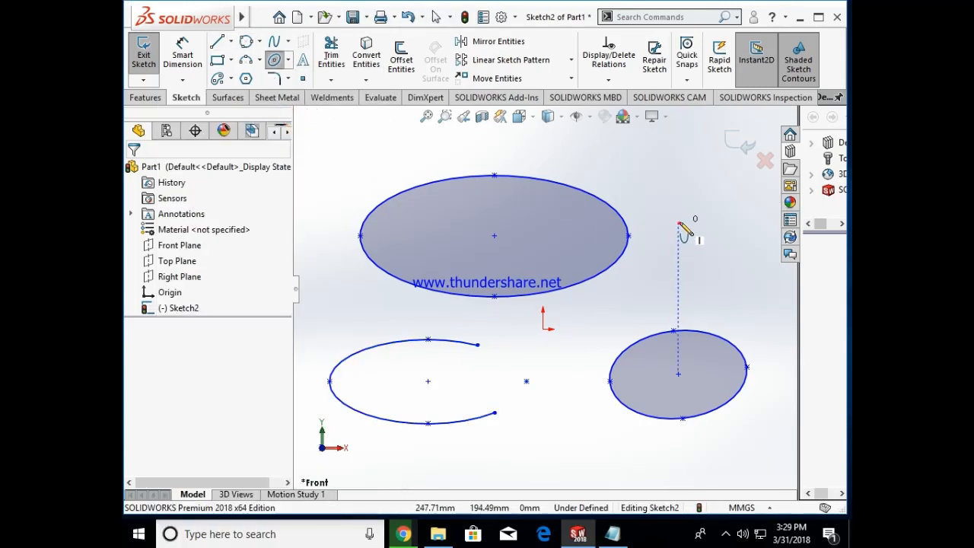
left_click(679, 223)
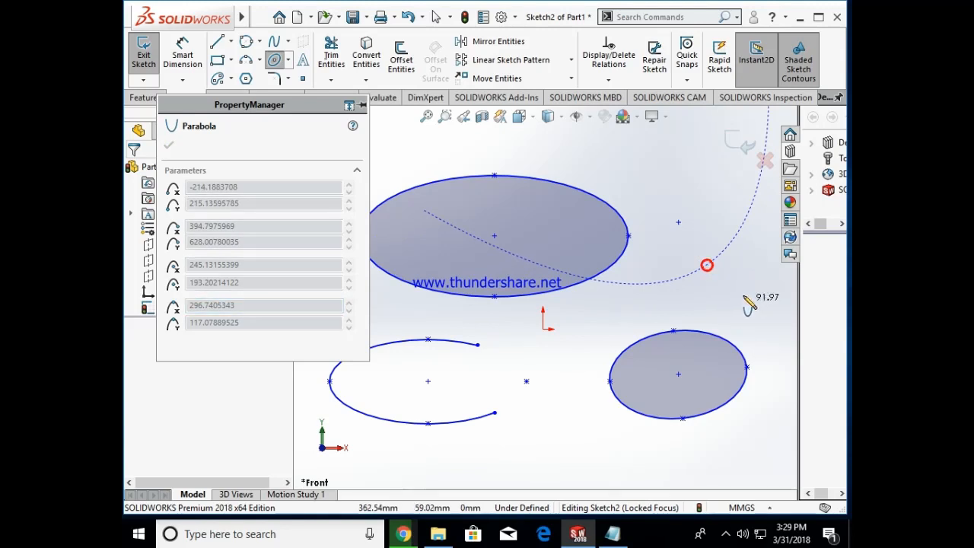
left_click(751, 204)
left_click(647, 283)
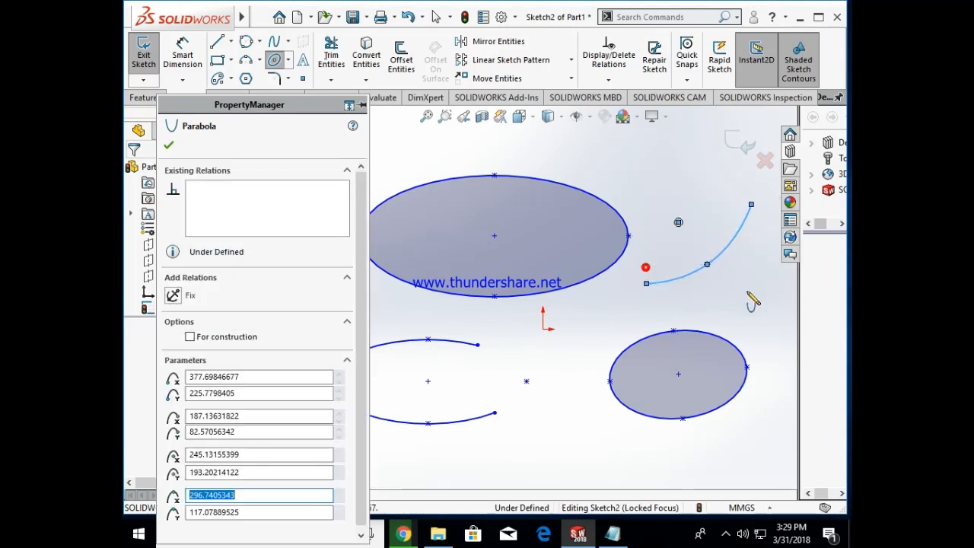
key("ctrl+z")
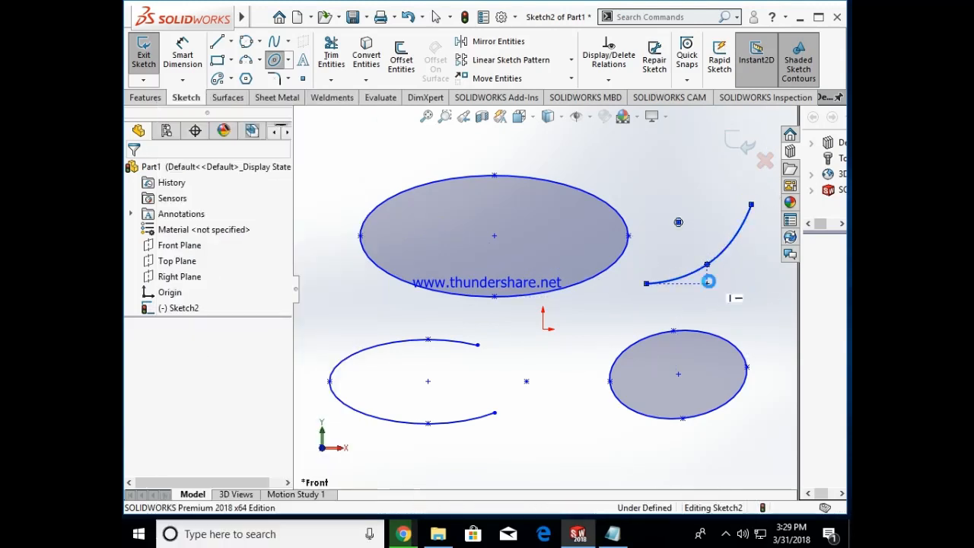
key("ctrl+z")
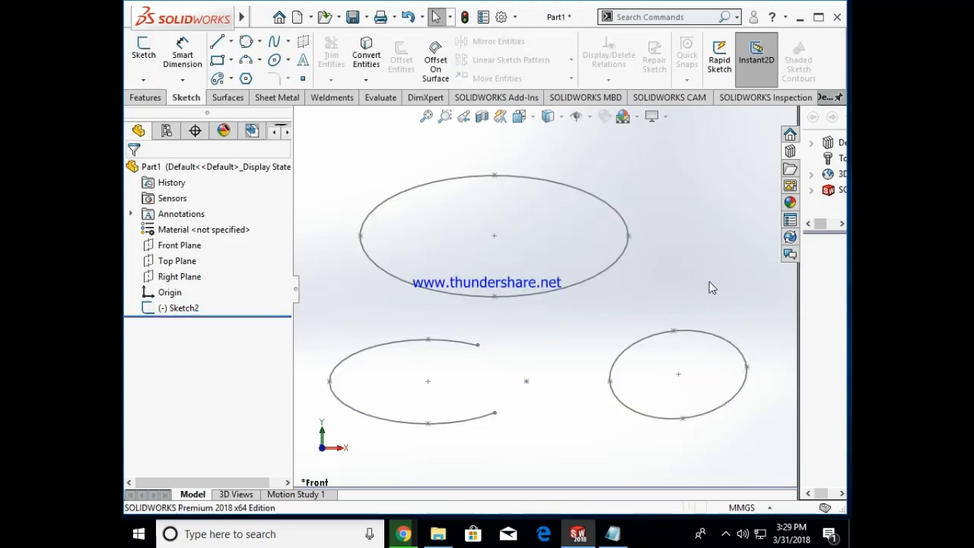
Step: Reopen Sketch2 for editing and delete all the ellipses so the sketch is empty
left_click(651, 291)
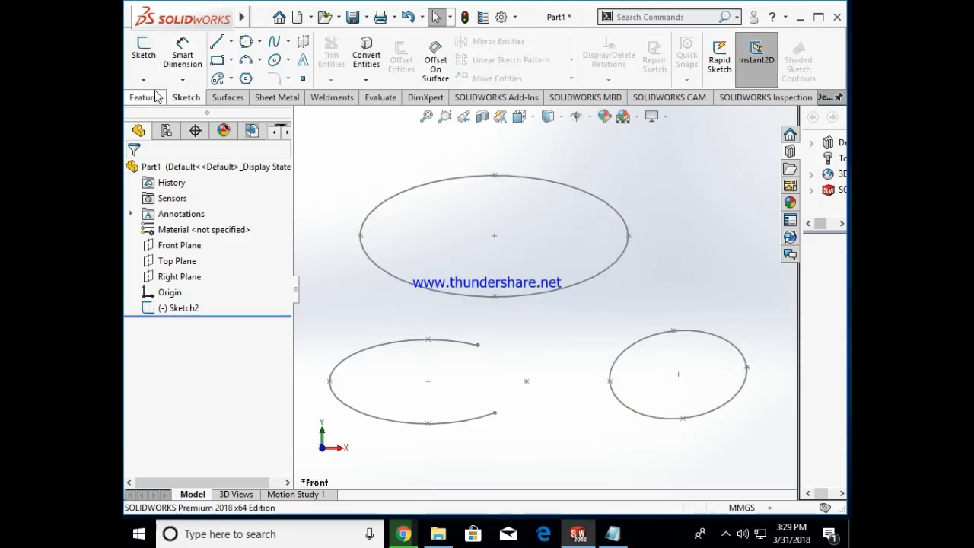
right_click(196, 307)
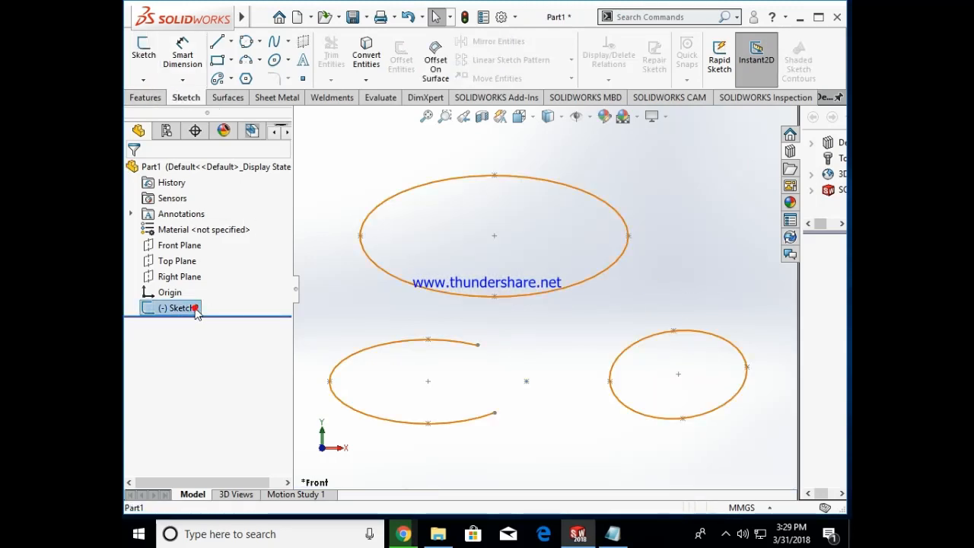
left_click(212, 244)
left_click(374, 239)
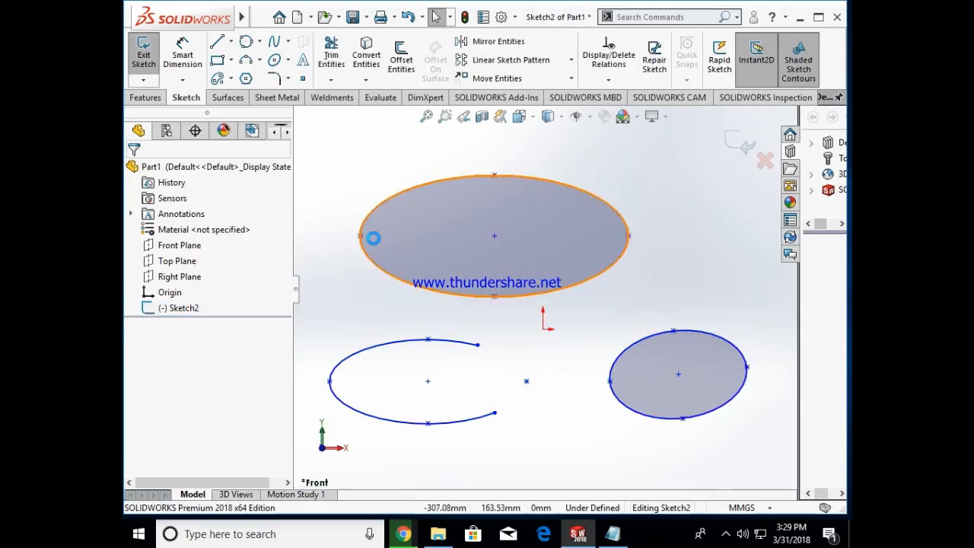
key("ctrl+a")
key("Delete")
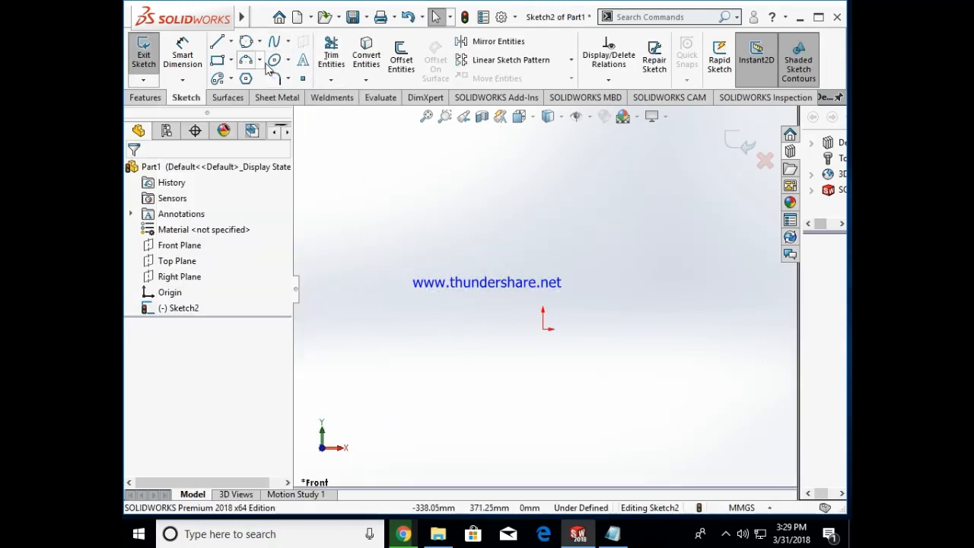
Step: Sketch a wide parabola passing near the origin, with its focus to the upper left and about 214 mm from the apex
left_click(289, 61)
left_click(305, 113)
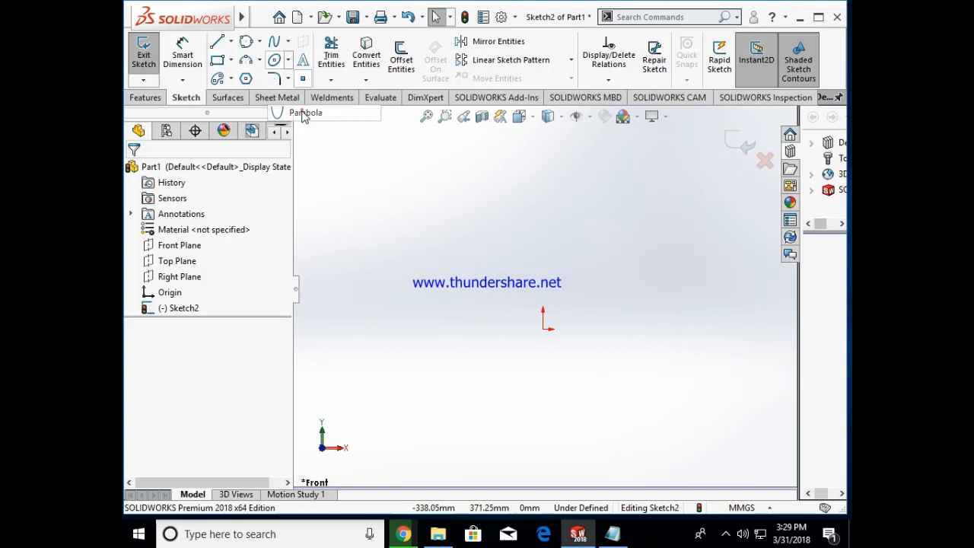
left_click(461, 236)
left_click(522, 335)
left_click(604, 181)
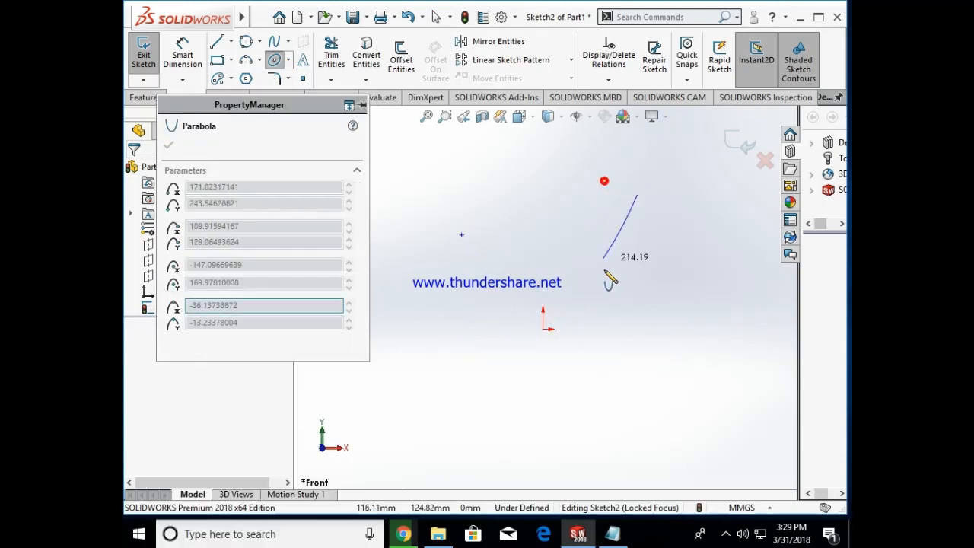
left_click(361, 385)
key("Escape")
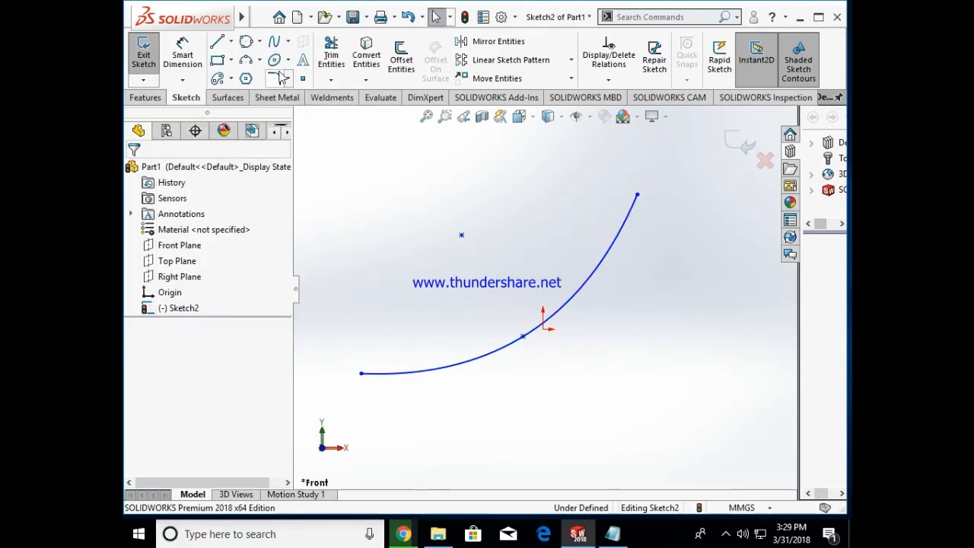
Step: Try to sketch a conic to the lower right of the origin, and delete the parabola so the sketch is empty
left_click(290, 60)
left_click(304, 126)
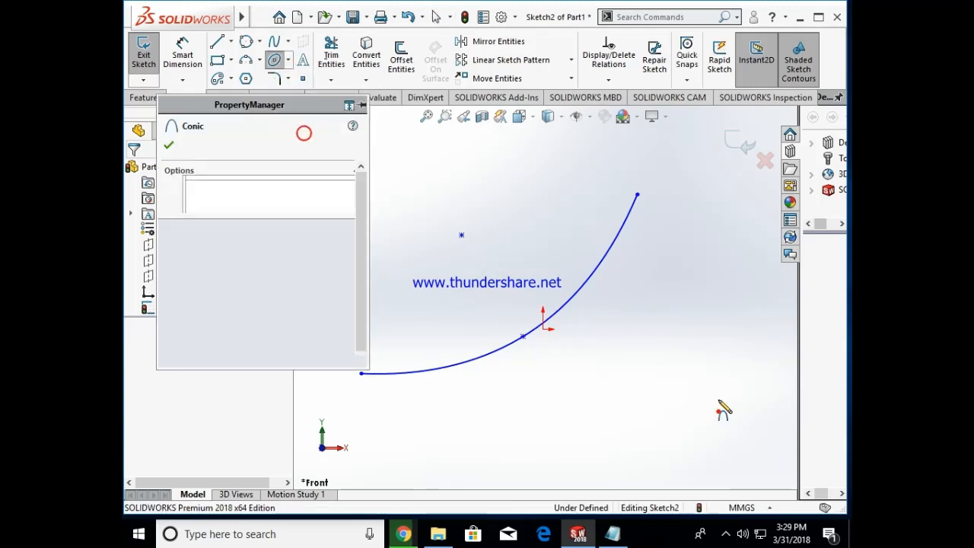
left_click(720, 330)
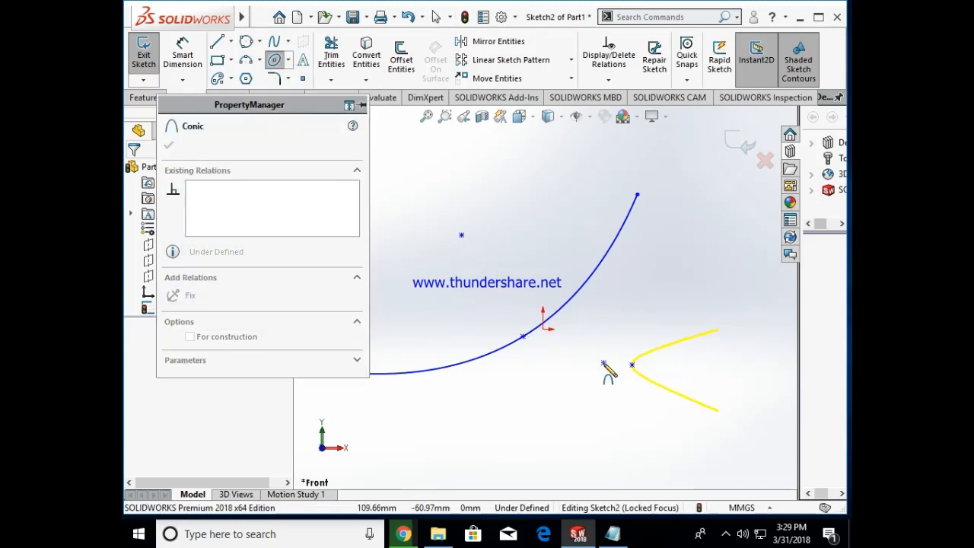
key("Escape")
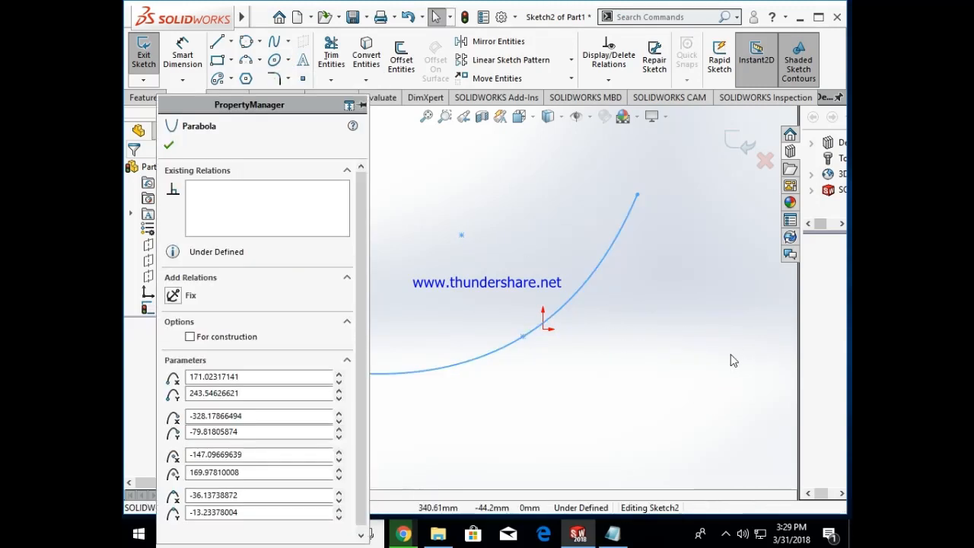
key("Delete")
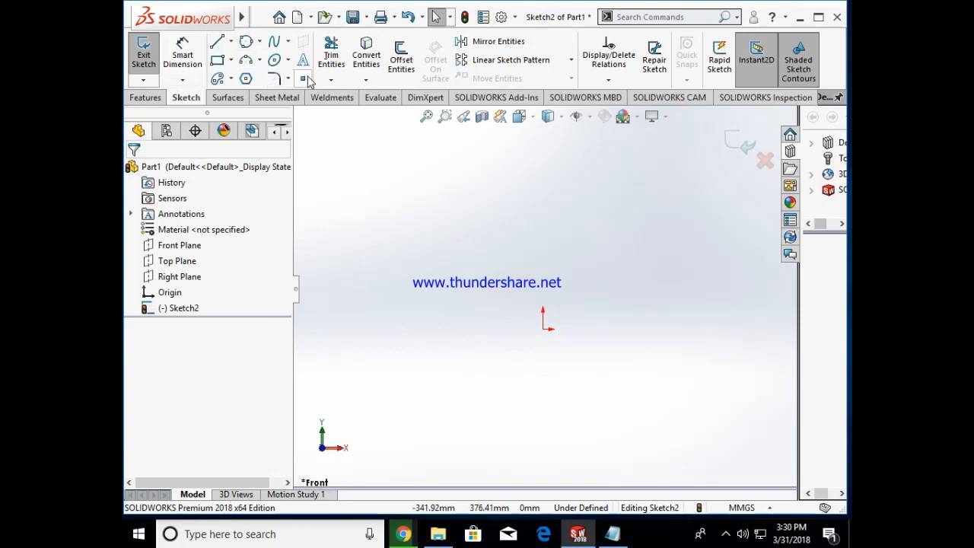
Step: In the Notepad notes, highlight the modifying commands line and the sketched fillet and chamfer line, and return to SOLIDWORKS
left_click(606, 533)
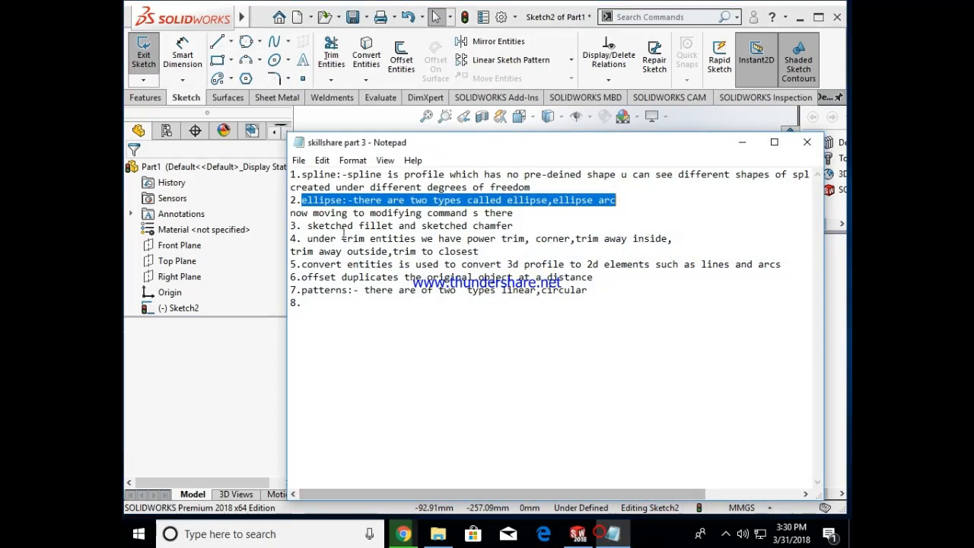
double_click(292, 212)
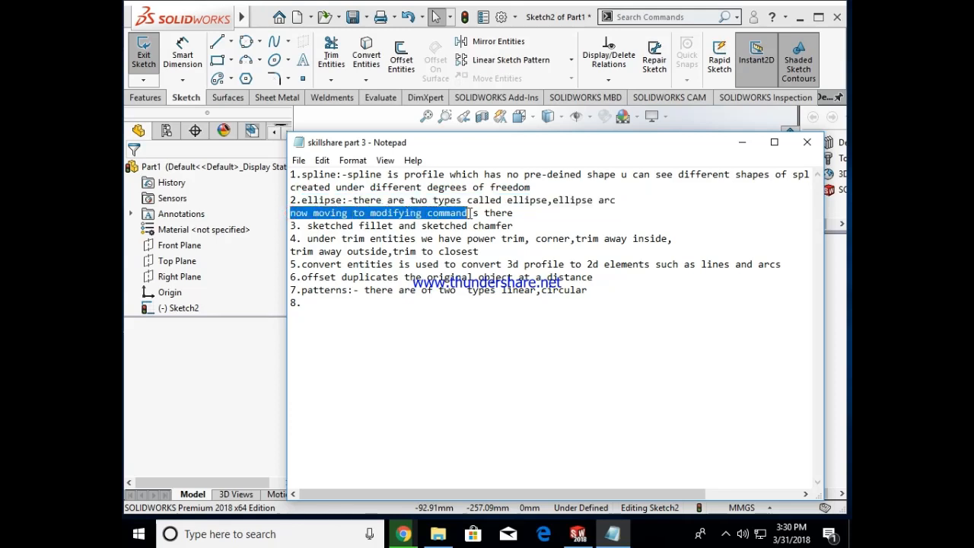
left_click(309, 227)
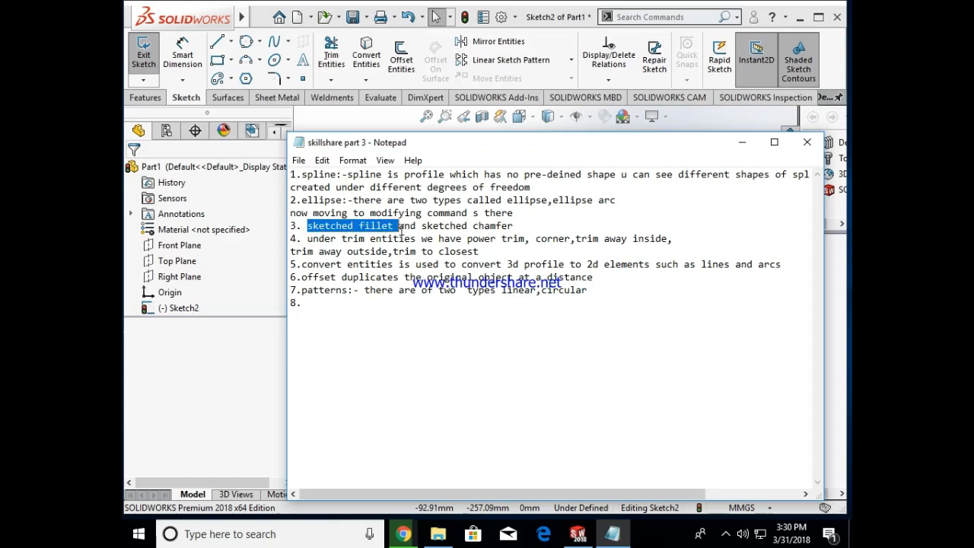
left_click_drag(465, 231, 528, 223)
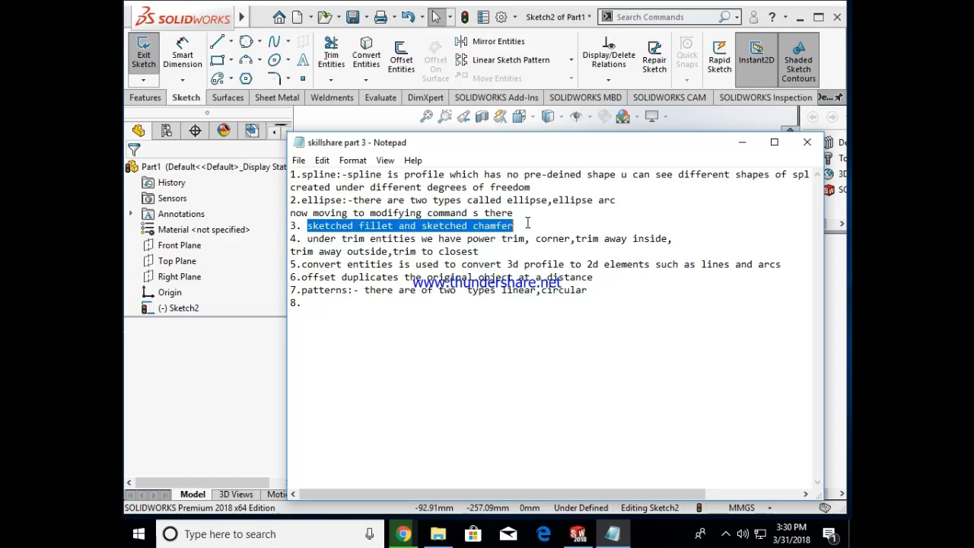
left_click(742, 143)
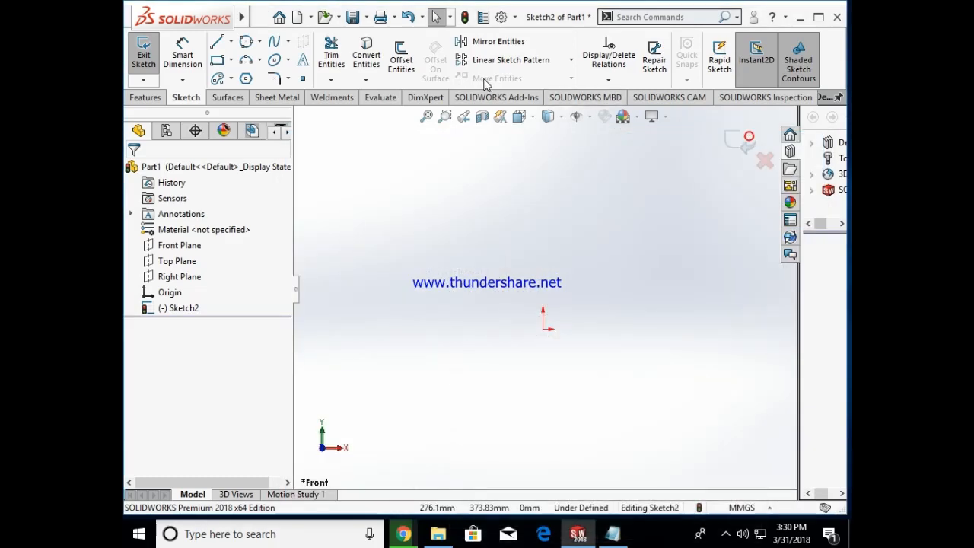
Step: Sketch an upright corner rectangle that encloses the origin
left_click(218, 59)
left_click_drag(479, 195, 659, 413)
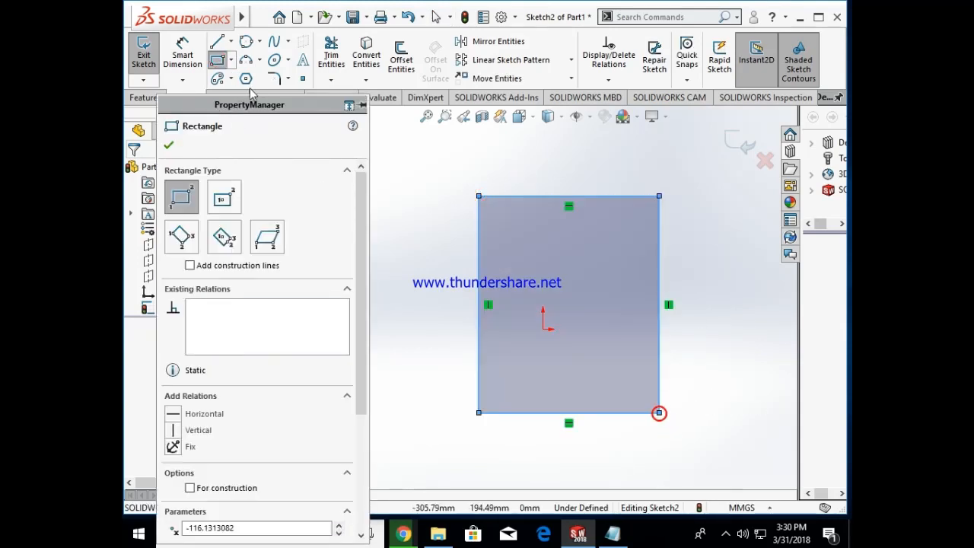
Step: Fillet the rectangle's upper-left corner with a 10 mm radius using Sketch Fillet
left_click(287, 79)
left_click(312, 98)
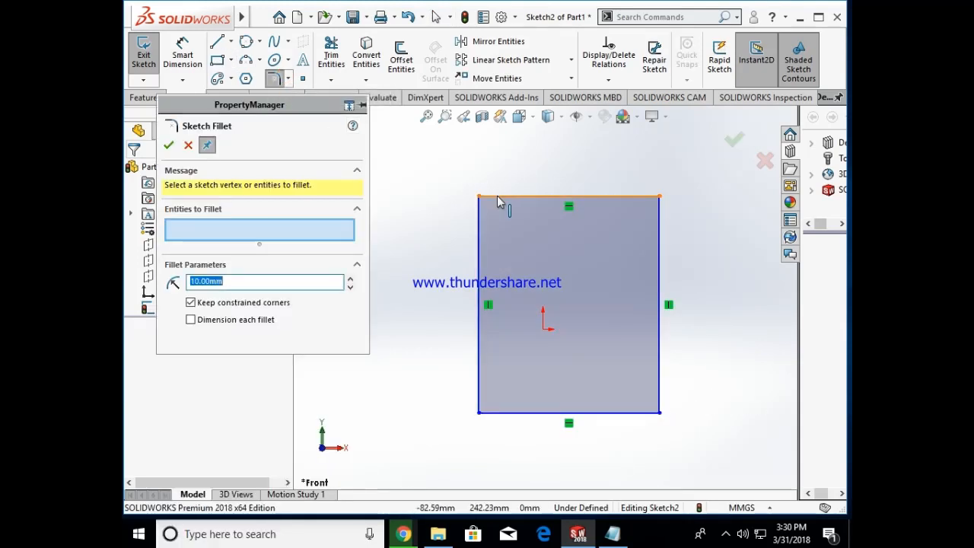
left_click(497, 198)
left_click(480, 217)
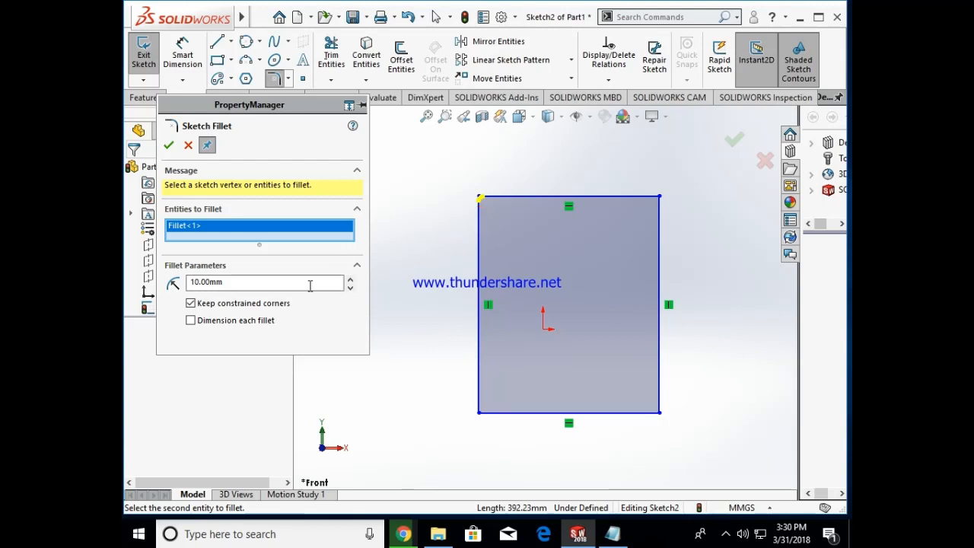
scroll(479, 204, "down", 6)
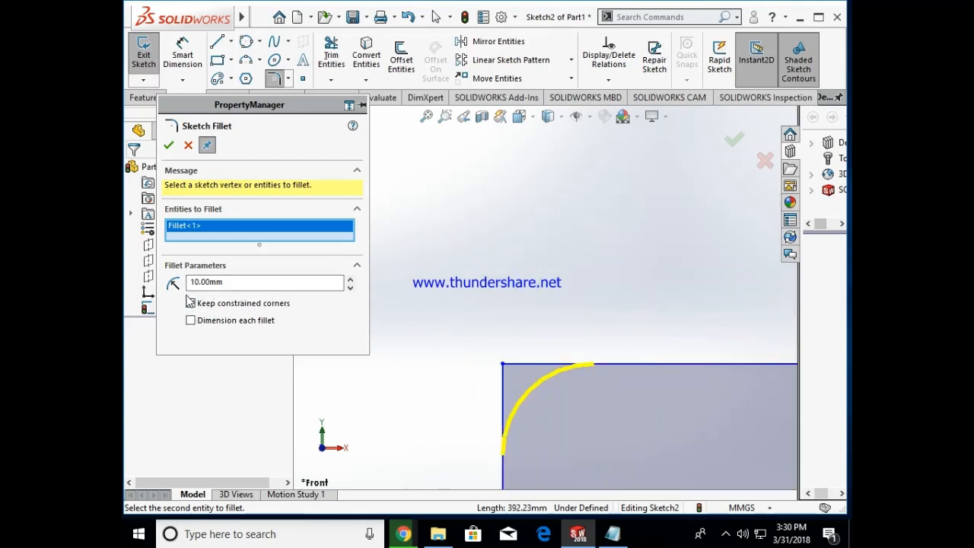
left_click(172, 148)
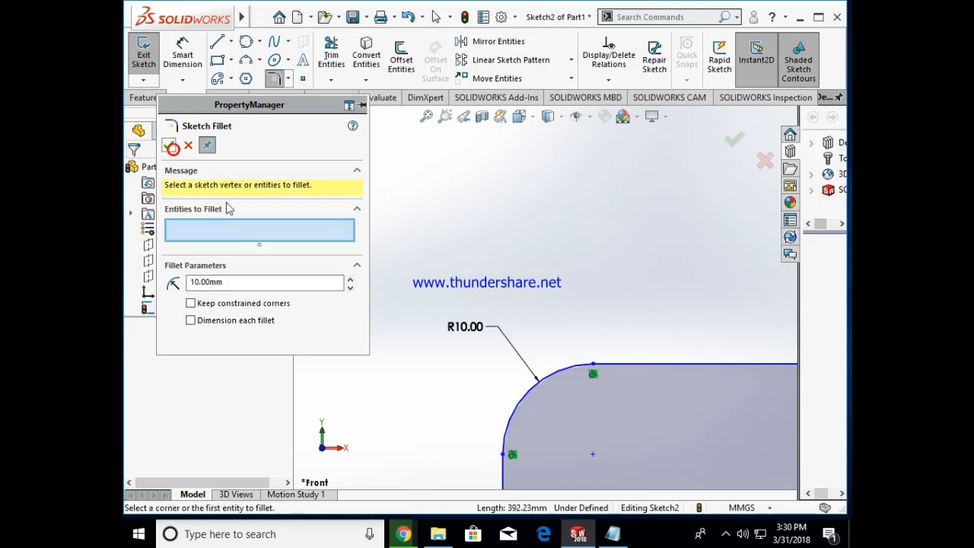
Step: Turn on Keep constrained corners and fillet the rectangle's lower-left corner with a 10 mm radius
left_click(190, 302)
scroll(515, 386, "up", 5)
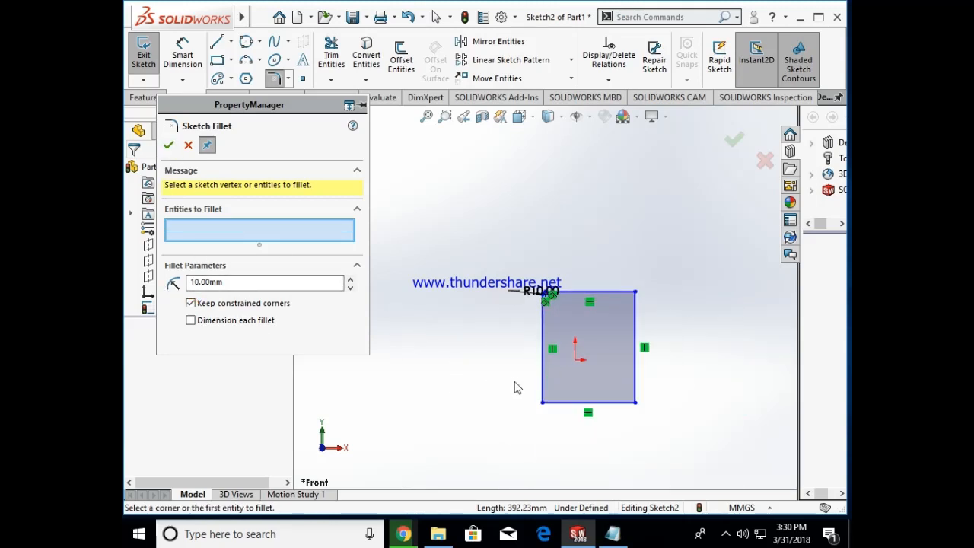
scroll(548, 404, "down", 3)
scroll(577, 416, "down", 3)
left_click(487, 163)
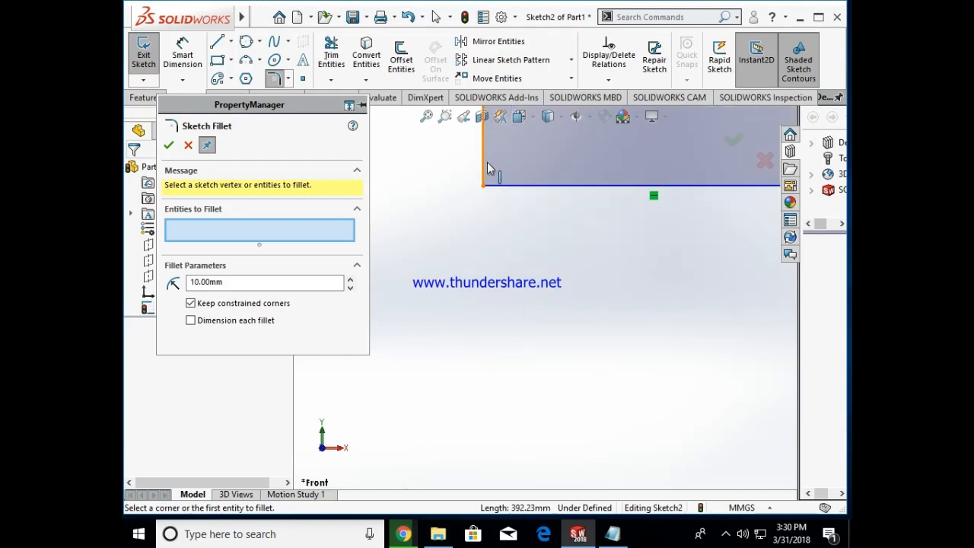
left_click(502, 186)
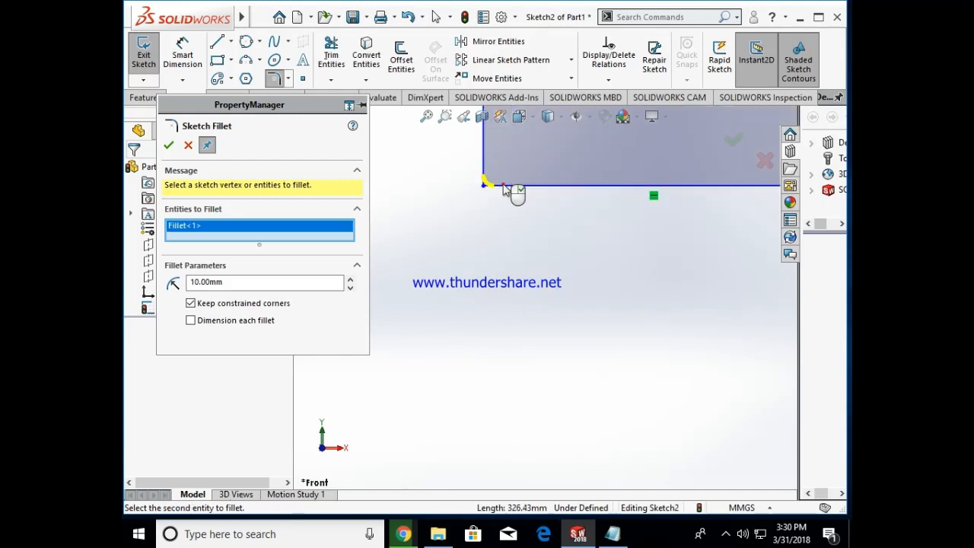
left_click(168, 145)
scroll(443, 194, "down", 5)
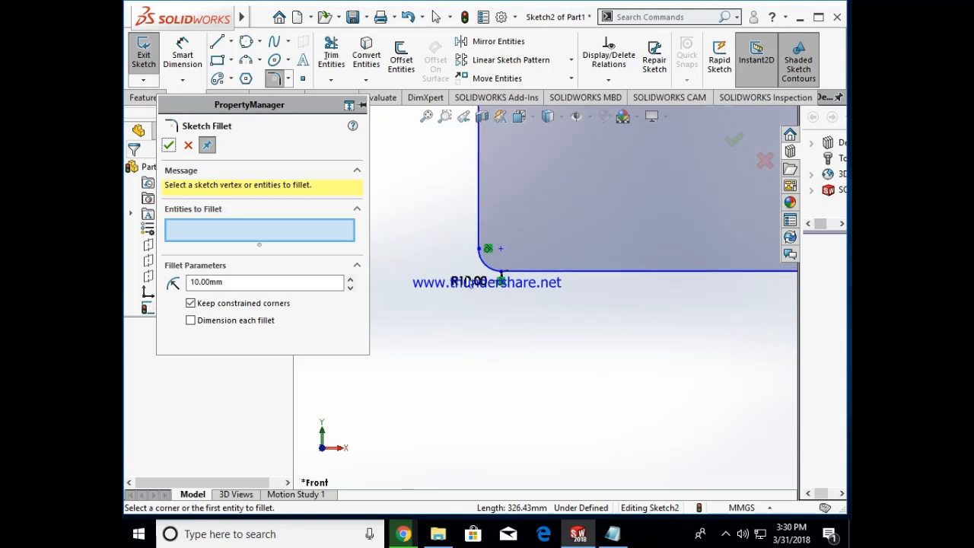
Step: Fillet the rectangle's upper-right corner with a 10 mm radius, keeping constrained corners
scroll(502, 315, "up", 6)
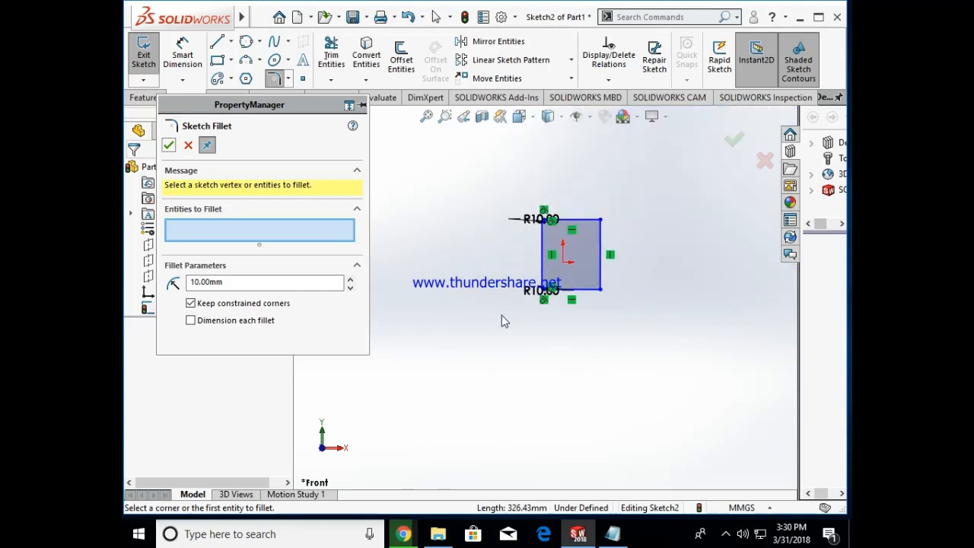
scroll(578, 289, "down", 2)
scroll(640, 226, "down", 4)
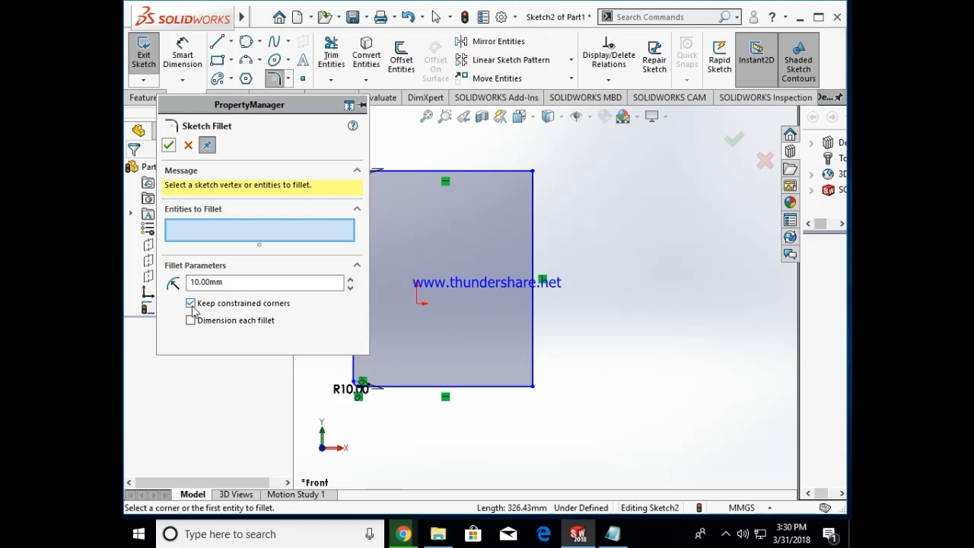
scroll(398, 353, "down", 5)
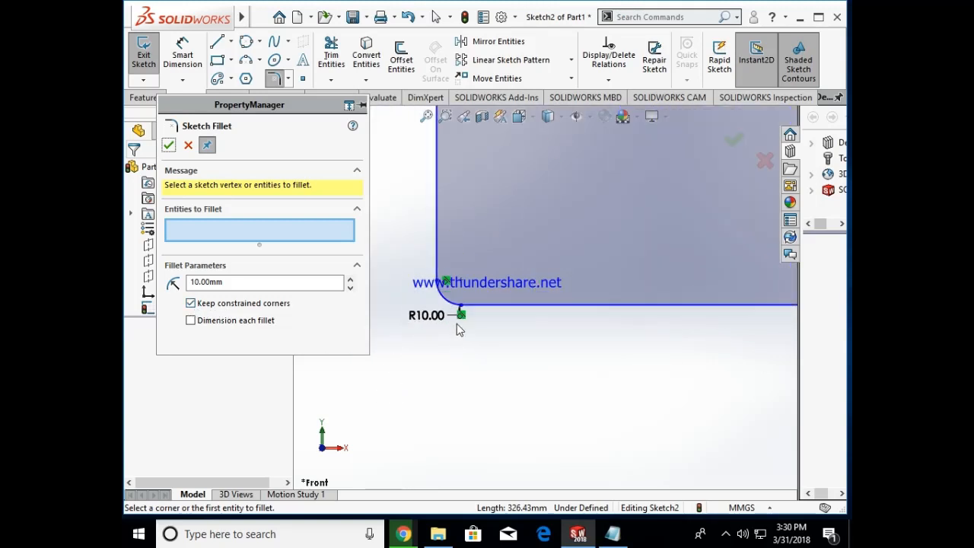
scroll(457, 329, "up", 6)
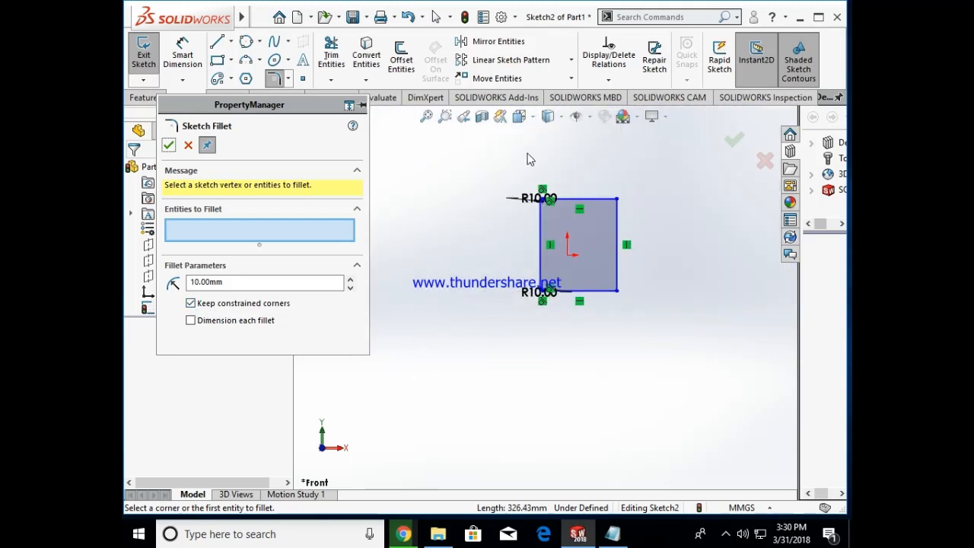
scroll(645, 202, "down", 3)
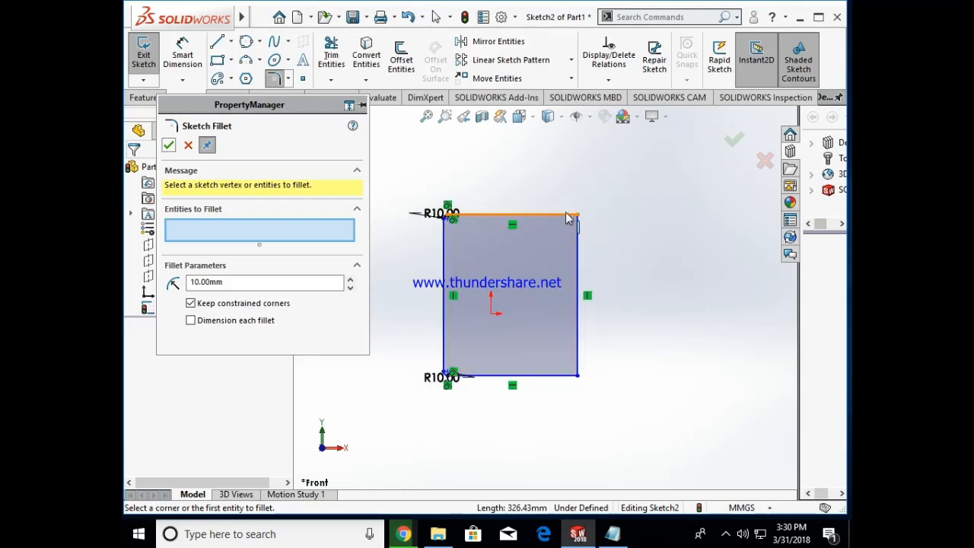
left_click(569, 214)
left_click(578, 225)
scroll(556, 239, "down", 3)
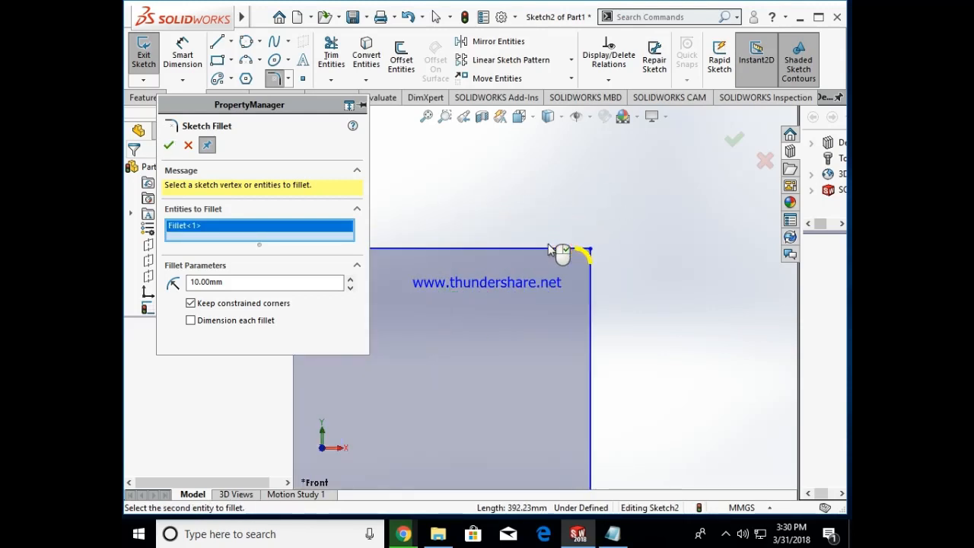
left_click(169, 148)
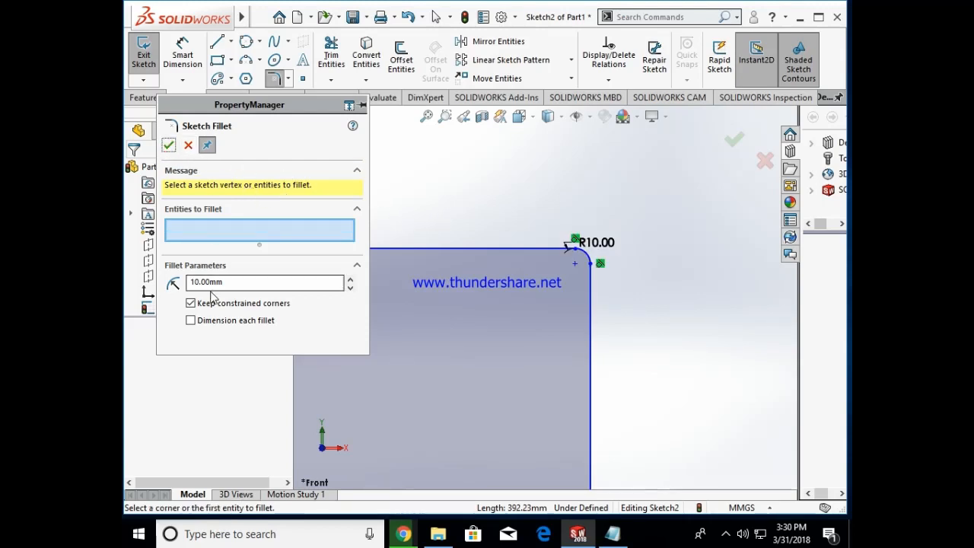
Step: Enable Dimension each fillet, round the rectangle's lower-right corner at 10 mm radius, and leave Sketch Fillet
left_click(191, 320)
scroll(520, 320, "up", 3)
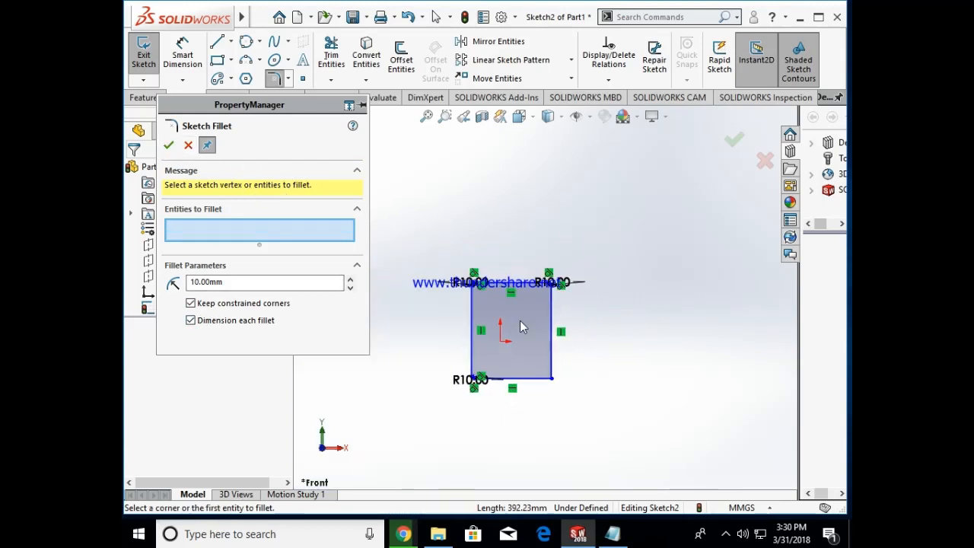
scroll(566, 378, "down", 2)
left_click(483, 370)
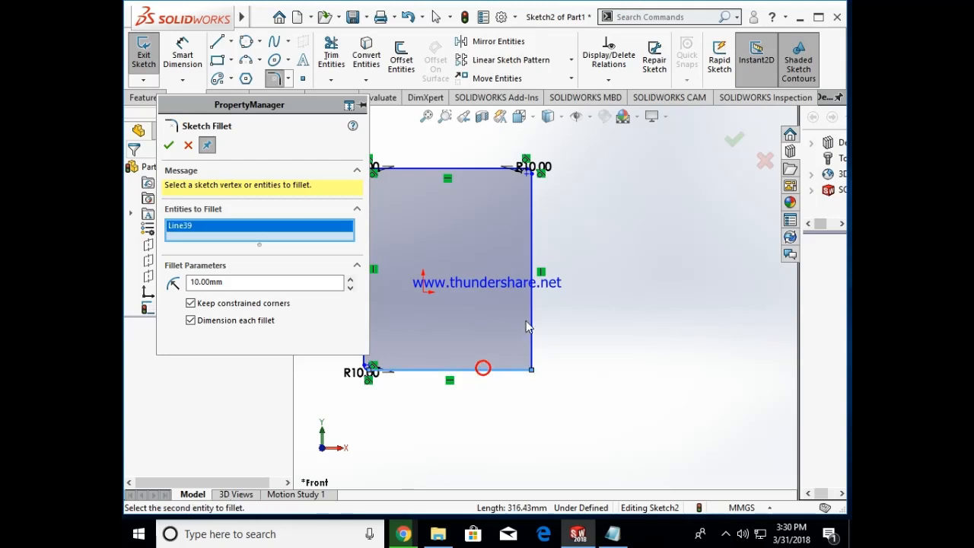
left_click(531, 317)
scroll(532, 365, "down", 3)
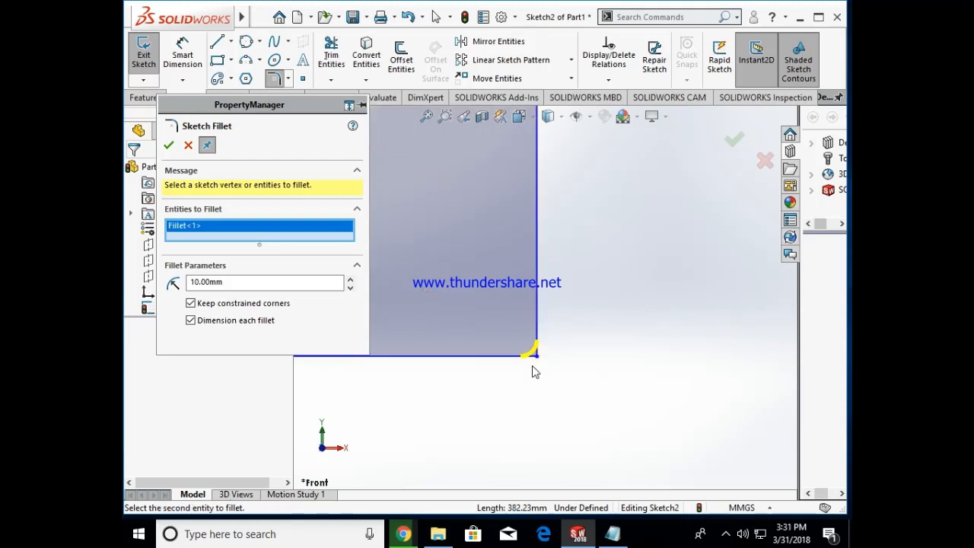
scroll(531, 351, "up", 3)
left_click(168, 145)
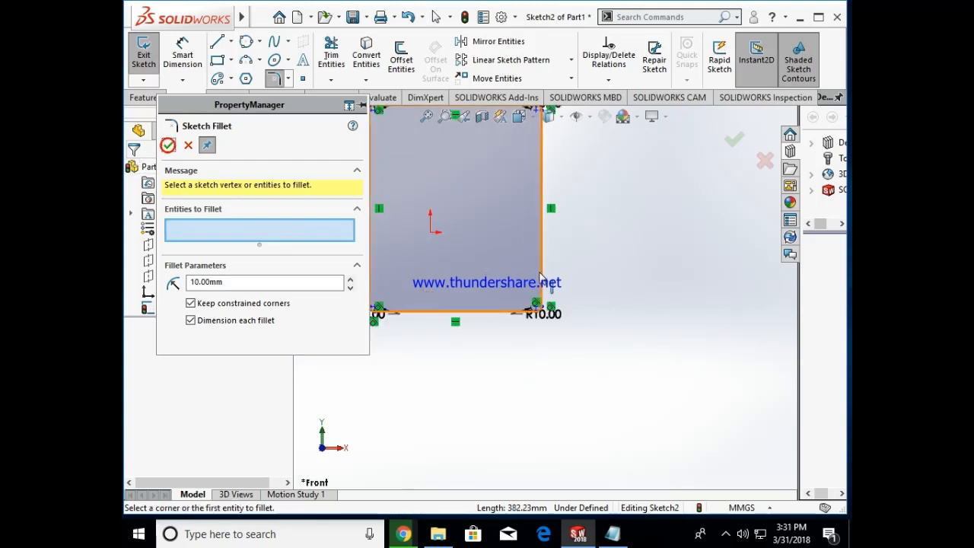
scroll(543, 312, "down", 2)
scroll(540, 293, "up", 4)
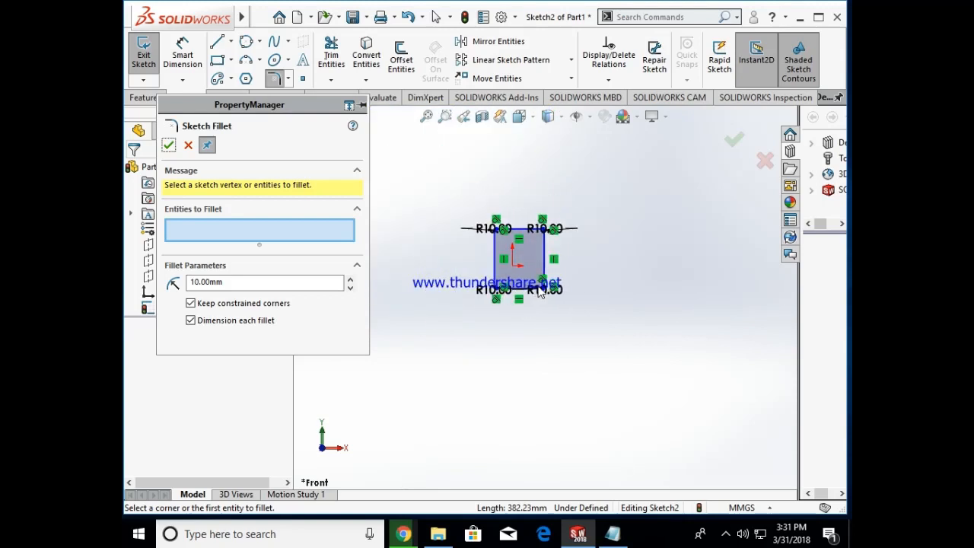
left_click(189, 146)
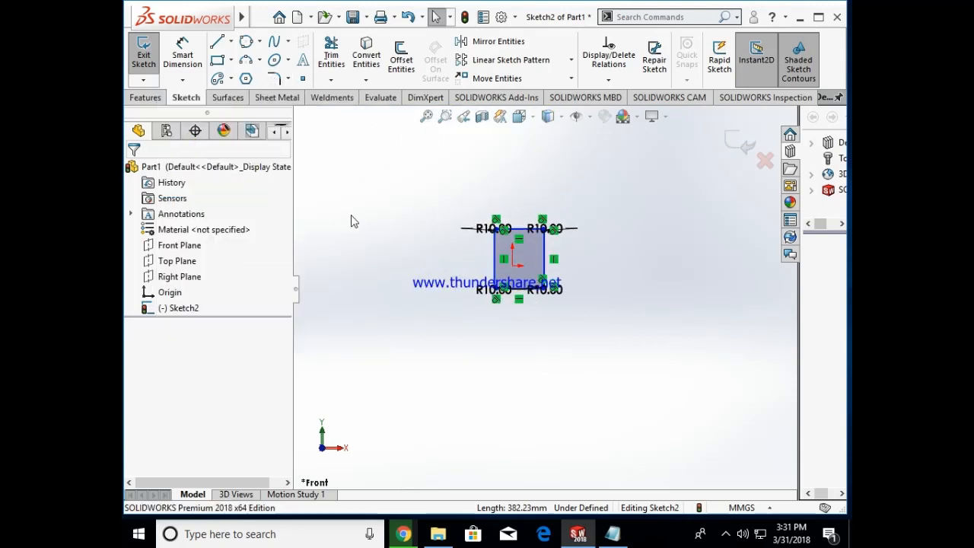
Step: Undo the four corner fillets on the rectangle and clear the selection
key("ctrl+z")
key("ctrl+z")
key("ctrl+z")
key("ctrl+z")
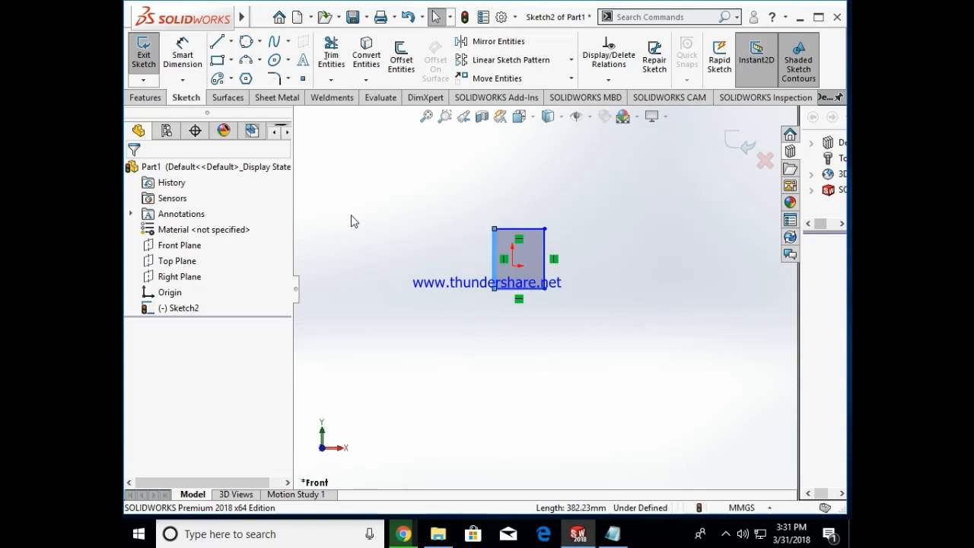
key("Escape")
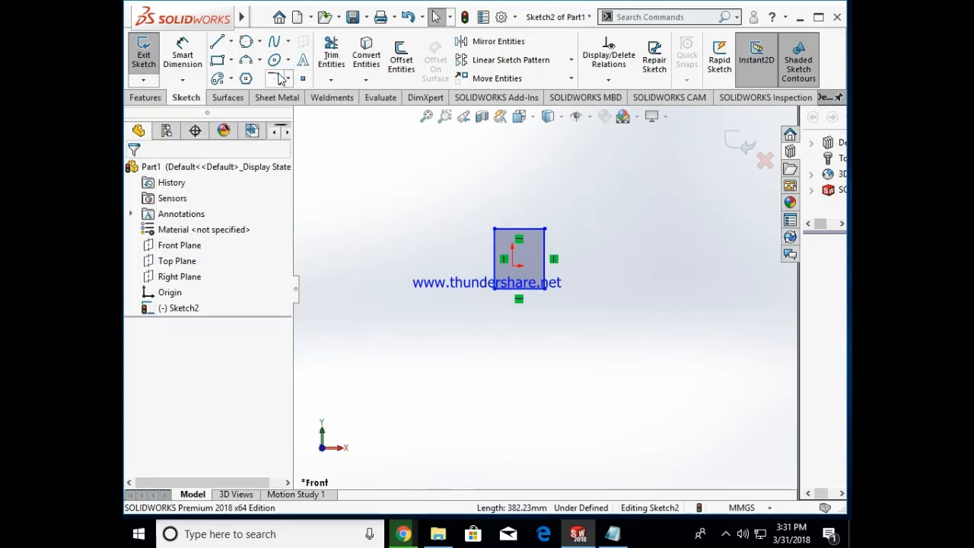
Step: Chamfer the rectangle's upper-right corner with Sketch Chamfer in Angle-distance mode, using 10 mm and 45 degrees
left_click(288, 79)
left_click(322, 113)
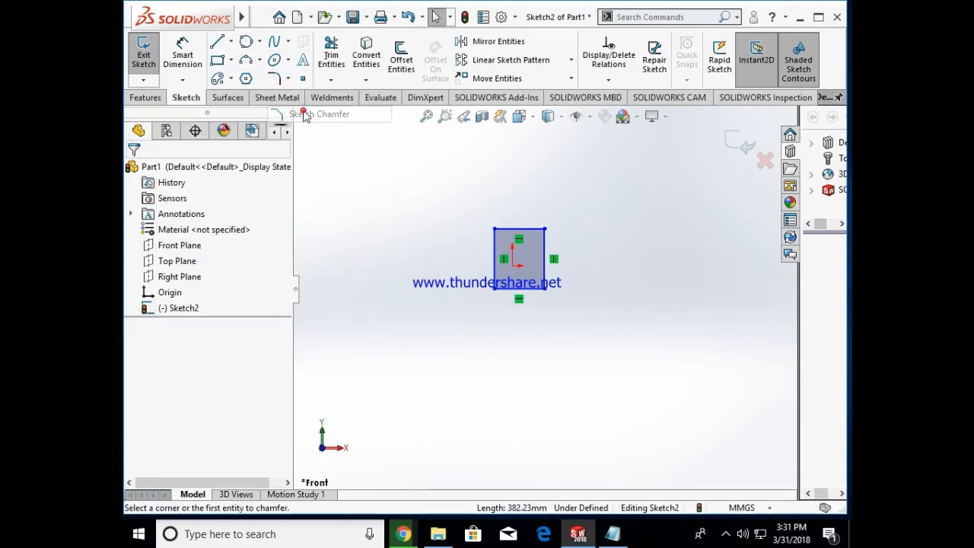
scroll(529, 220, "down", 3)
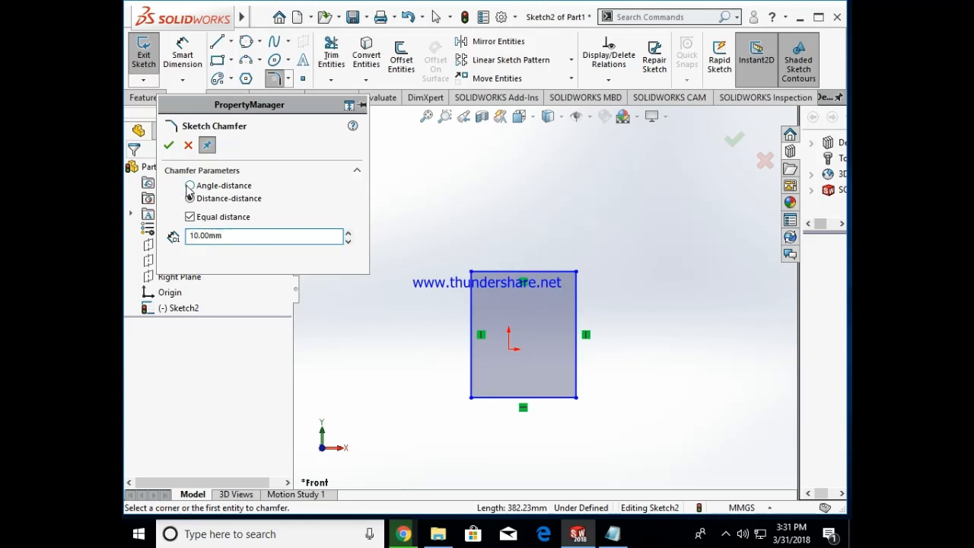
left_click(190, 185)
left_click(518, 267)
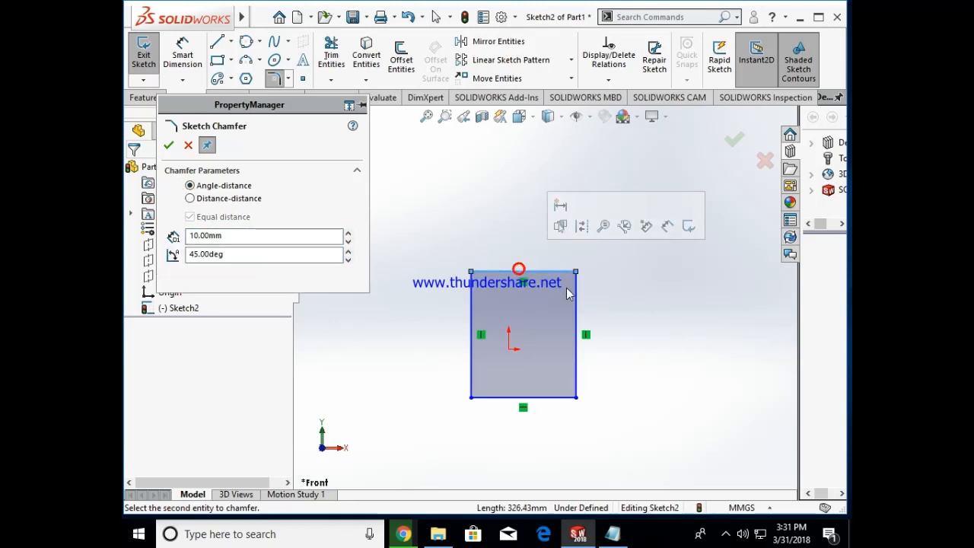
left_click(576, 279)
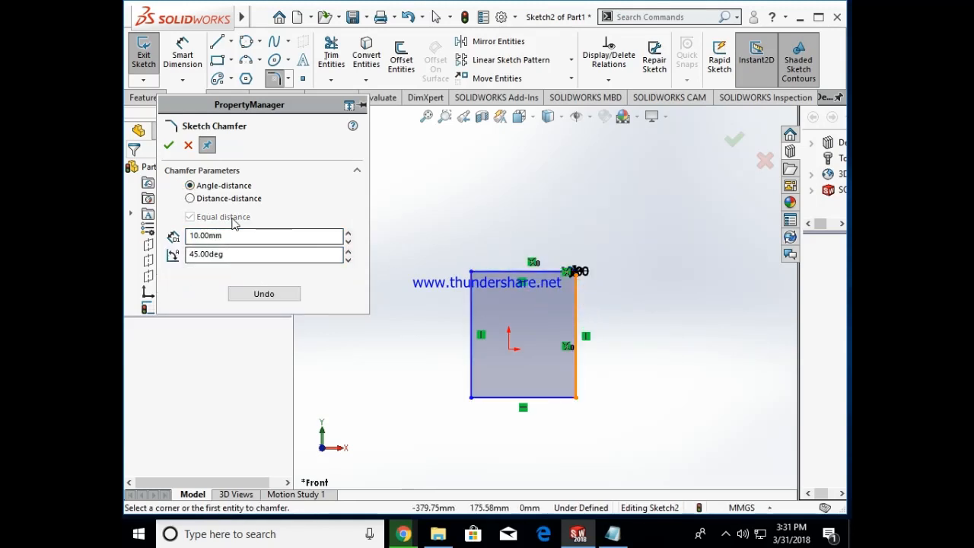
Step: Chamfer the rectangle's lower-right corner in Distance-distance mode without equal distance, using 10 mm for both distances
left_click(189, 198)
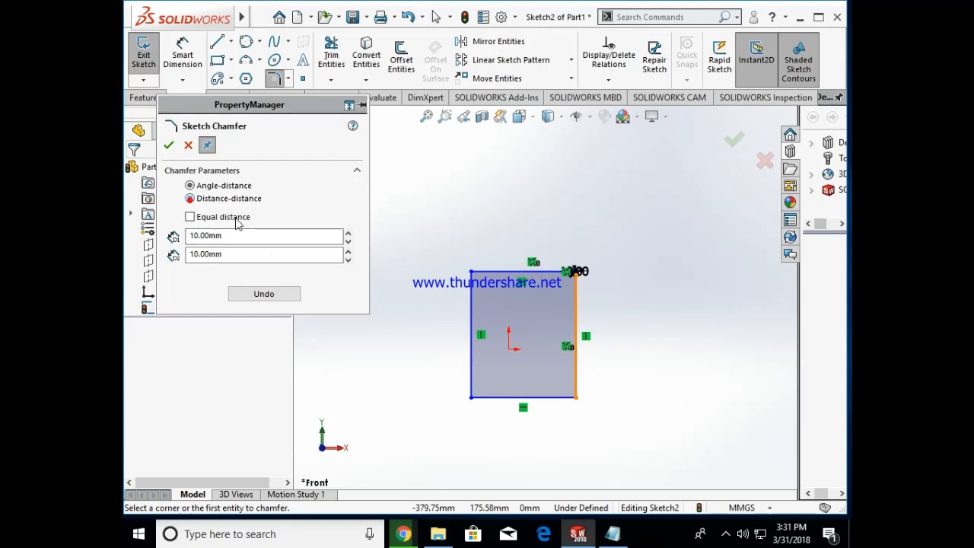
left_click(576, 390)
left_click(571, 398)
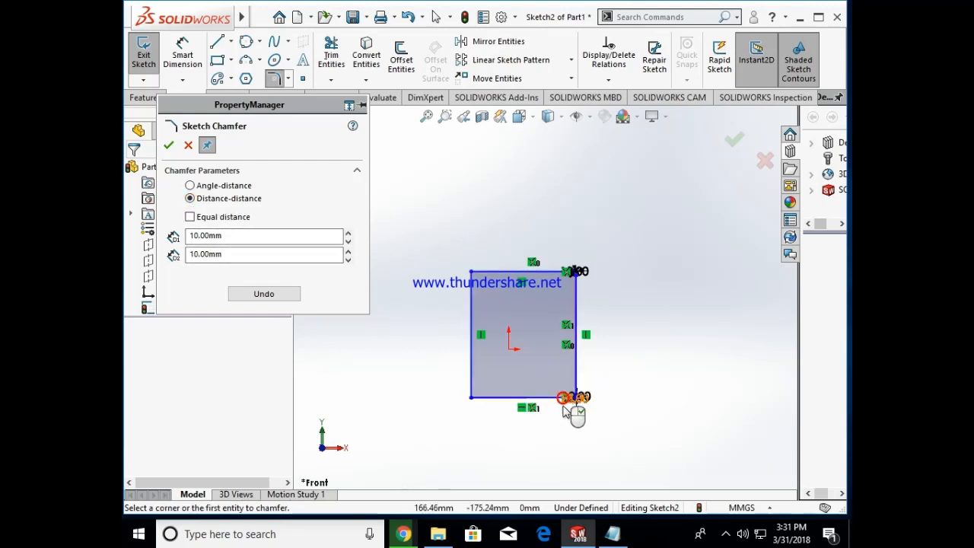
scroll(563, 412, "down", 9)
scroll(479, 241, "down", 4)
scroll(655, 394, "up", 2)
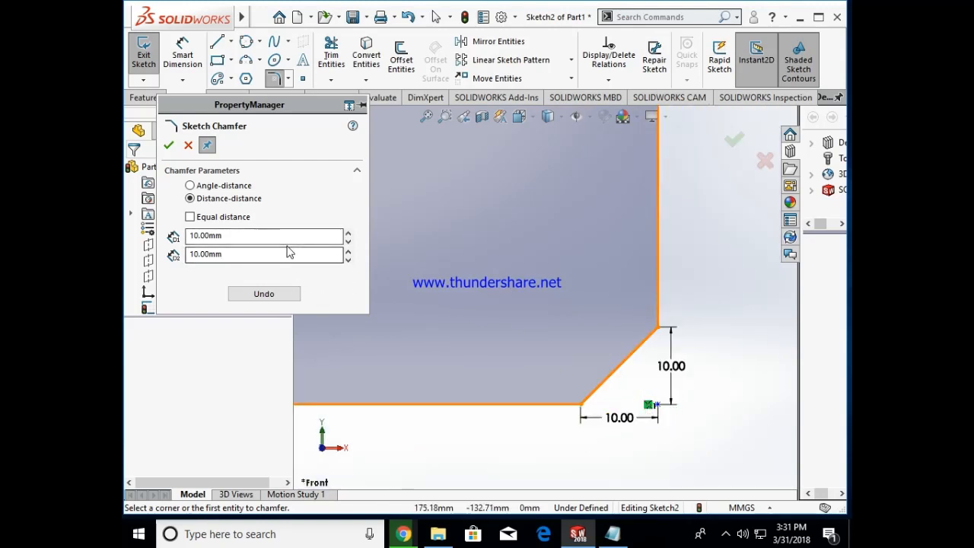
Step: Compare the Equal distance and Angle-distance chamfer options, examine the two chamfered corners up close, and leave Sketch Chamfer
left_click(190, 217)
scroll(603, 387, "up", 5)
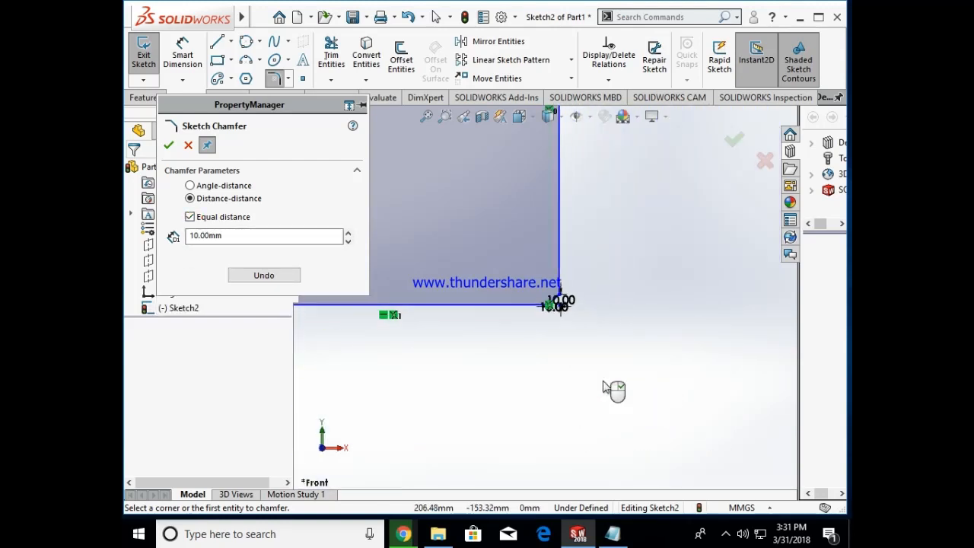
scroll(594, 343, "up", 3)
scroll(561, 148, "down", 4)
scroll(565, 148, "up", 4)
scroll(548, 198, "down", 3)
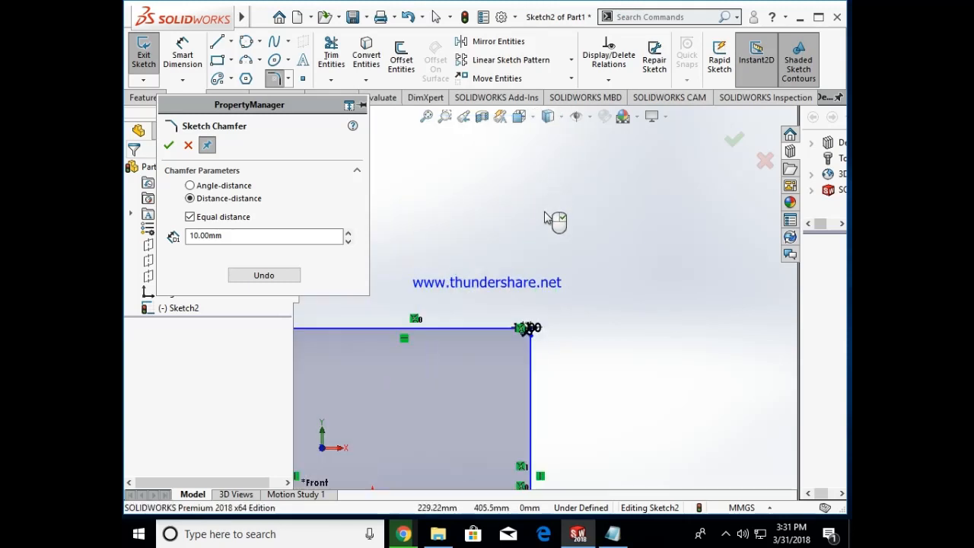
scroll(548, 218, "down", 3)
scroll(533, 461, "down", 6)
scroll(457, 365, "down", 2)
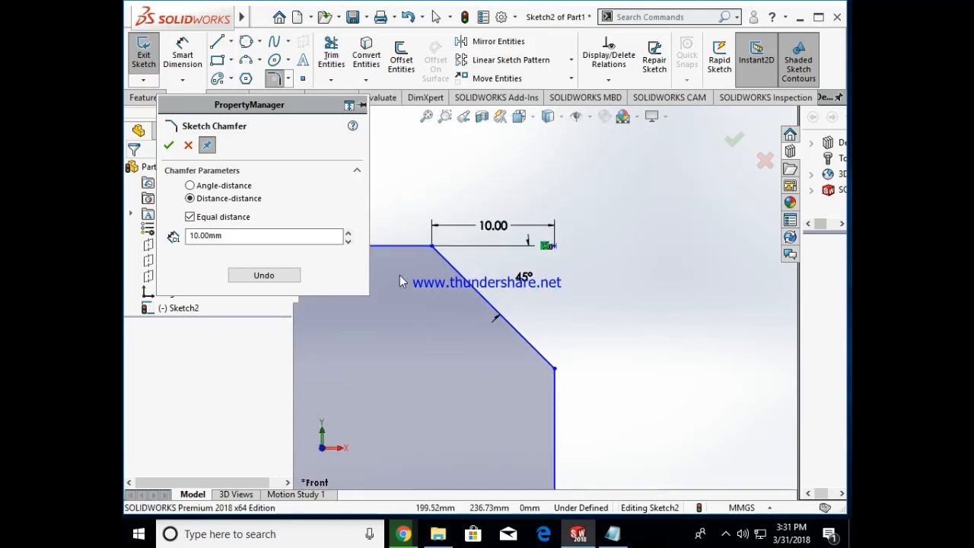
left_click(188, 186)
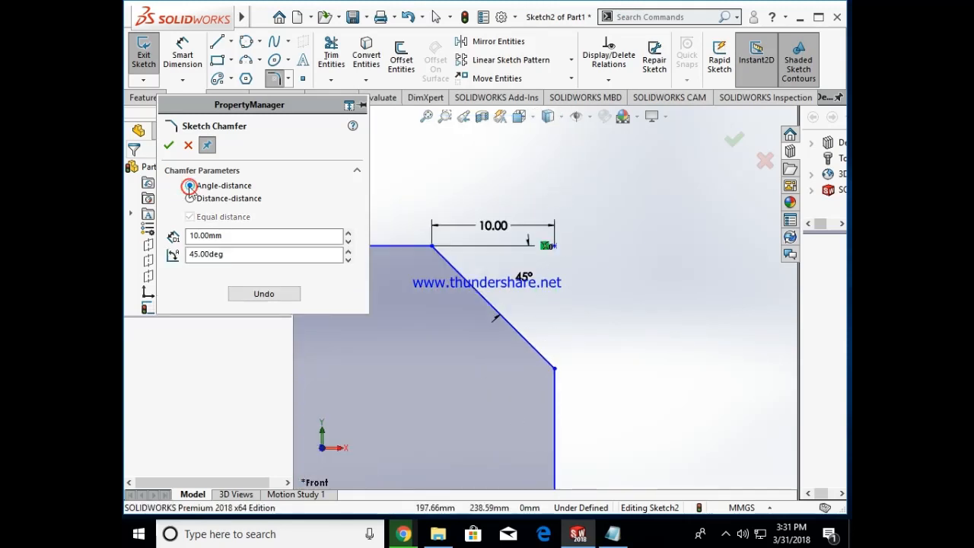
left_click(188, 145)
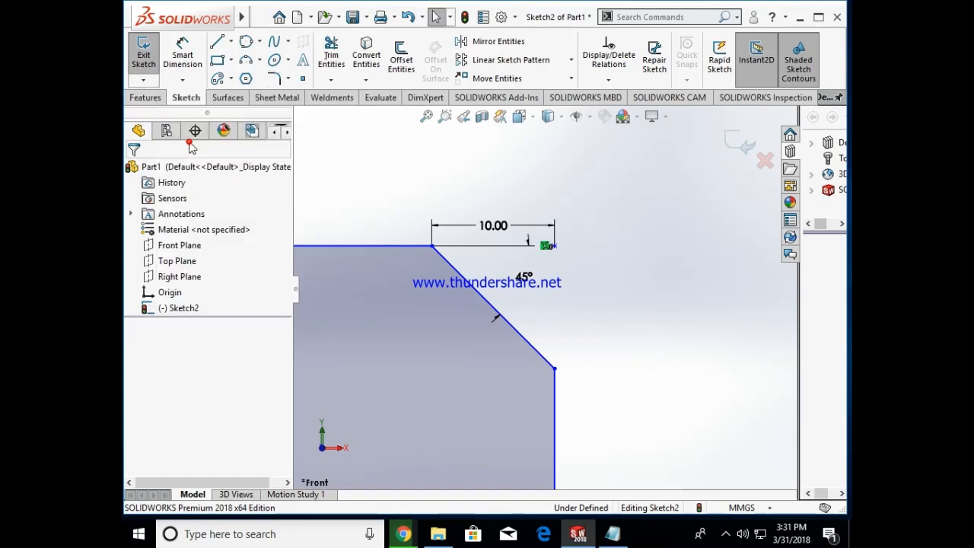
Step: Delete all entities of the chamfered rectangle together with its dimensions from the sketch
scroll(437, 317, "up", 5)
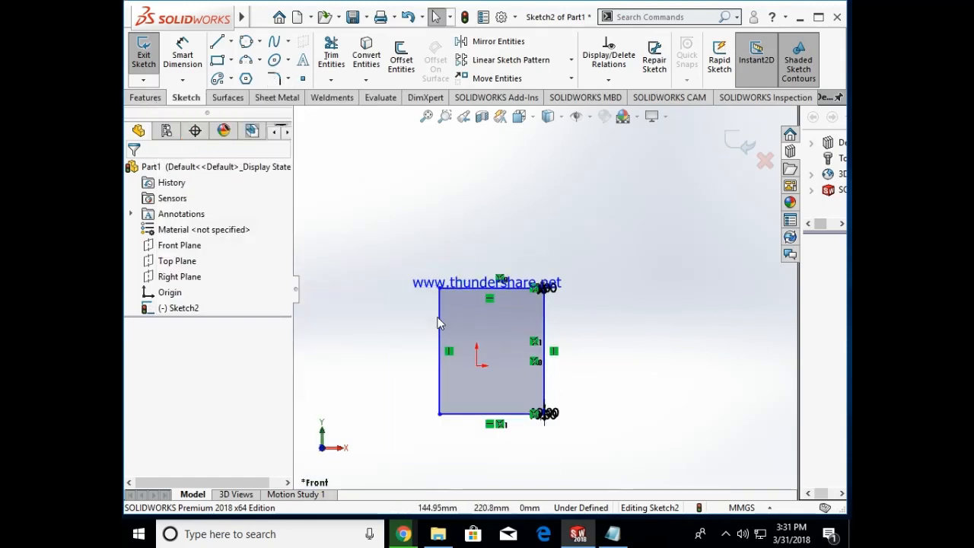
key("ctrl+a")
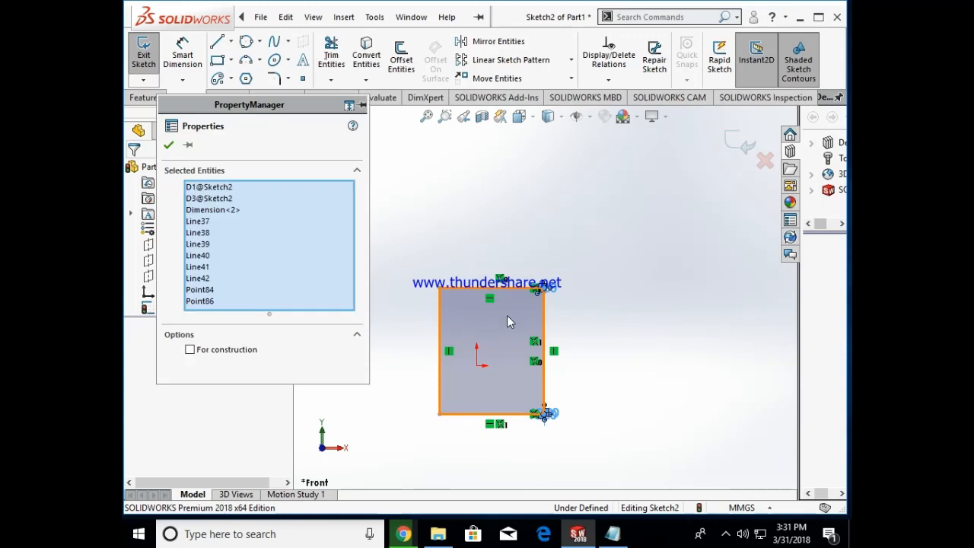
key("Delete")
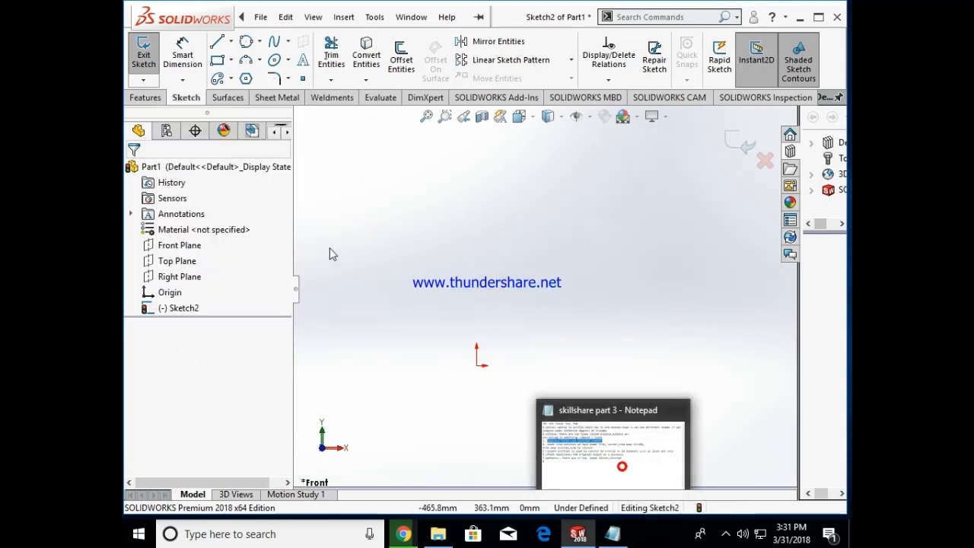
Step: Switch to the Notepad notes, highlight "under trim entities we have power trim" in item 4, and return to SOLIDWORKS
left_click(613, 534)
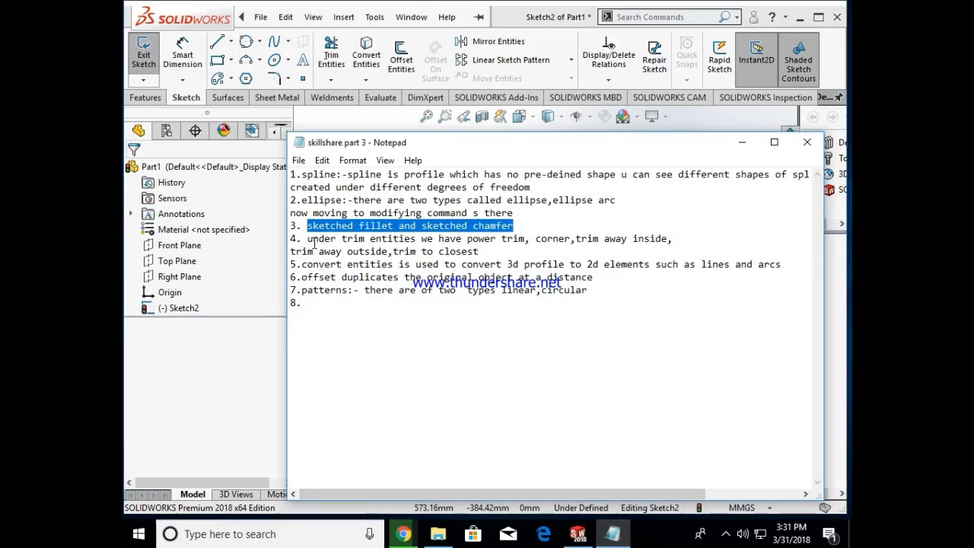
left_click(307, 238)
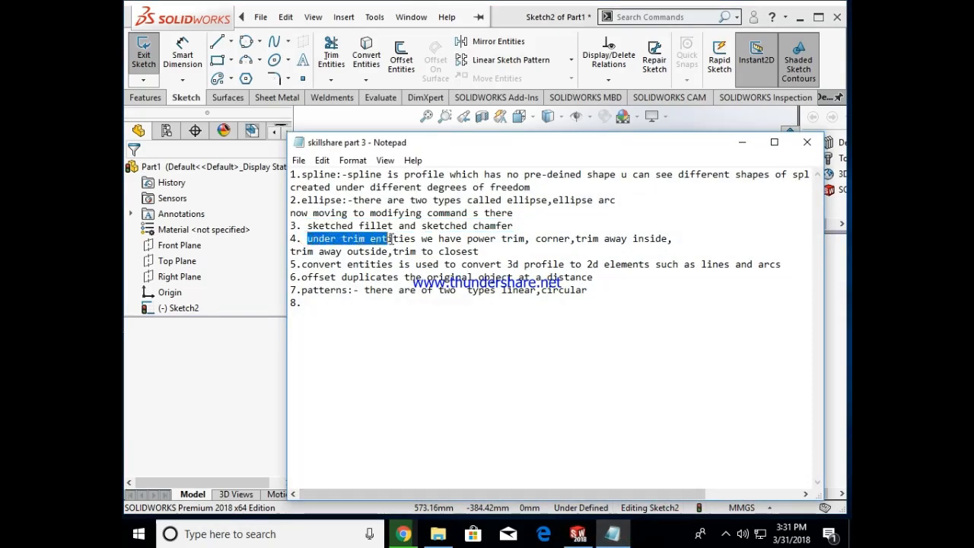
left_click_drag(481, 243, 527, 239)
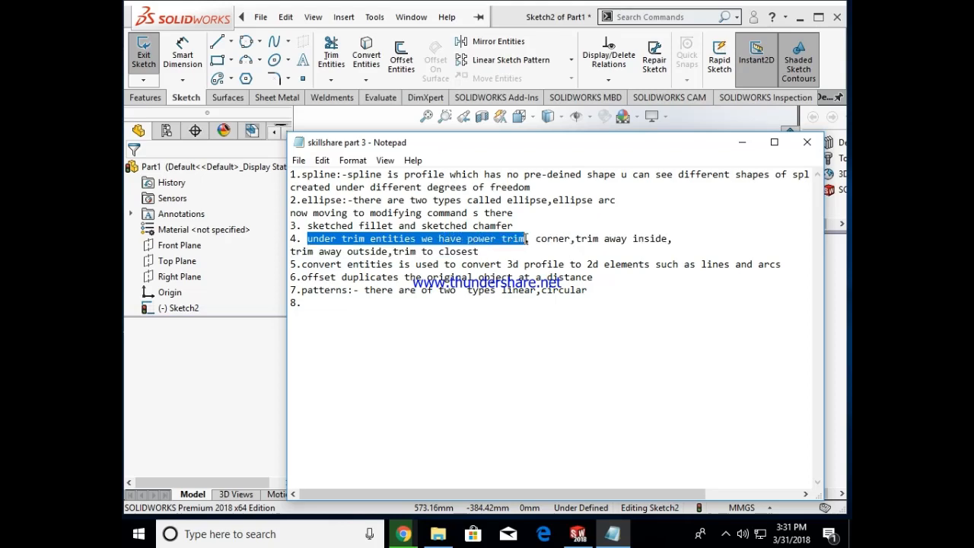
left_click(742, 143)
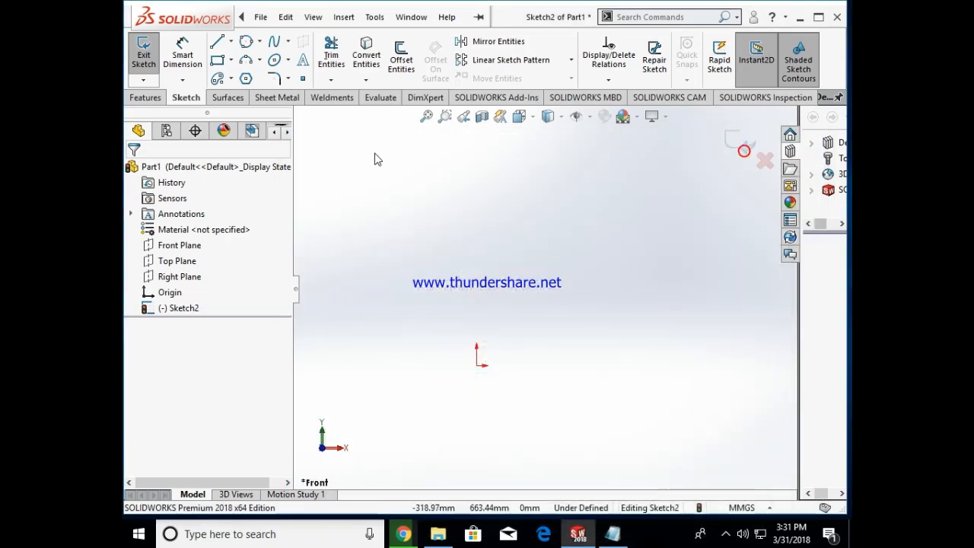
Step: Sketch connected straight lines that repeatedly cross one another above and beside the origin, plus a separate diagonal line crossing them
left_click(217, 43)
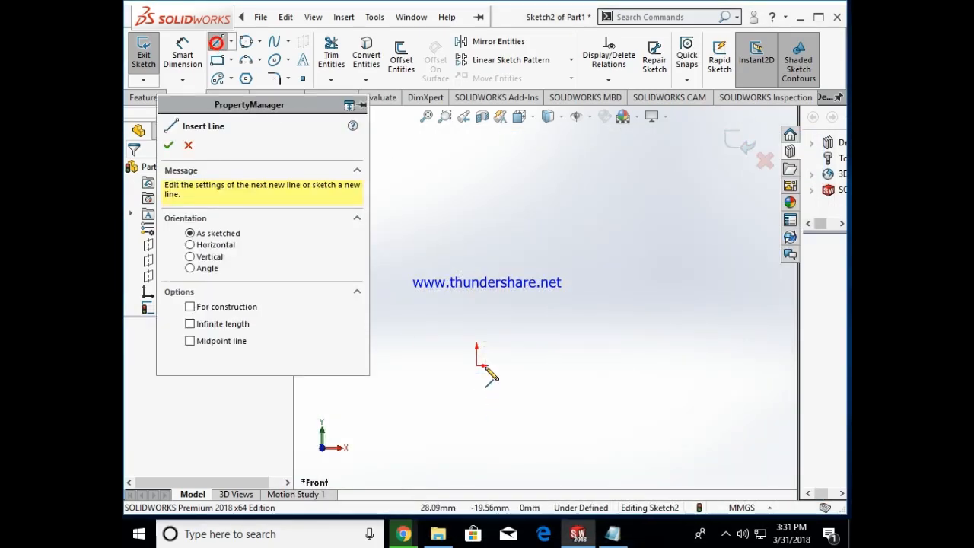
left_click(488, 316)
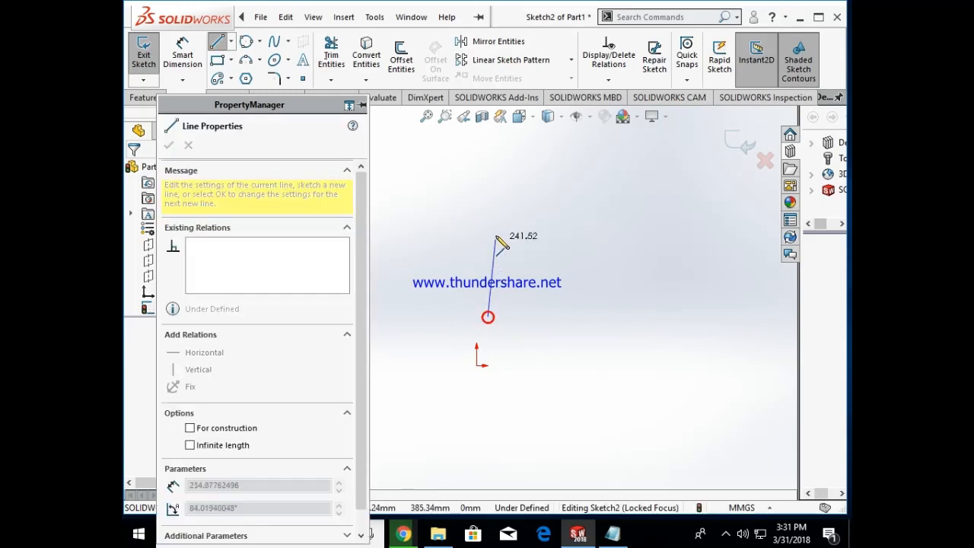
left_click(482, 203)
left_click(548, 209)
left_click(568, 271)
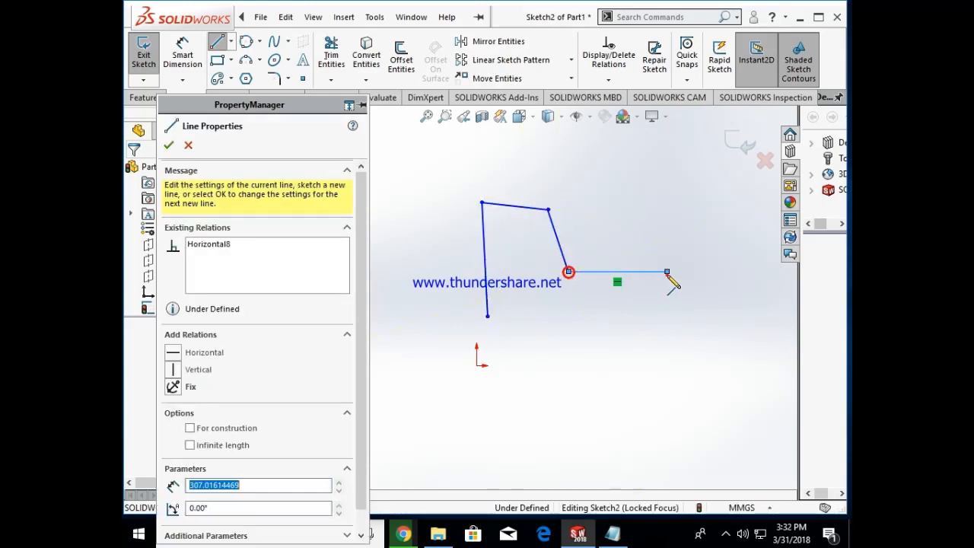
left_click(668, 271)
left_click(679, 355)
left_click(618, 422)
left_click(618, 271)
left_click(649, 251)
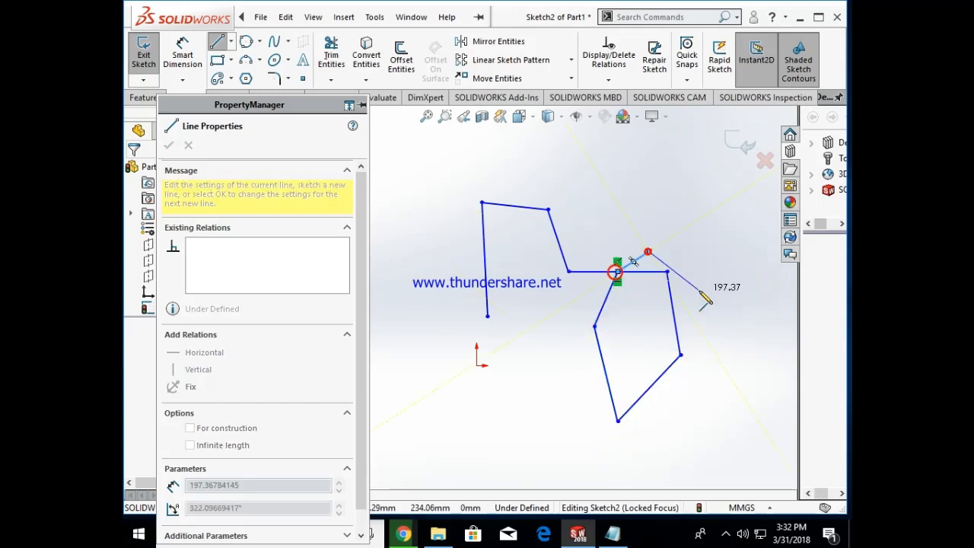
left_click(700, 290)
left_click(678, 316)
left_click(585, 308)
left_click(516, 242)
left_click(507, 190)
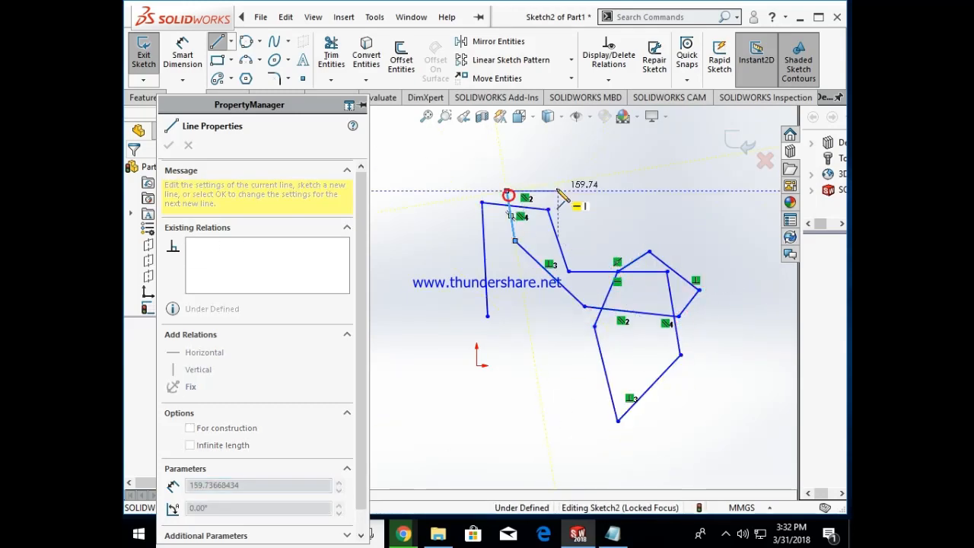
left_click(557, 190)
left_click(570, 270)
left_click(511, 347)
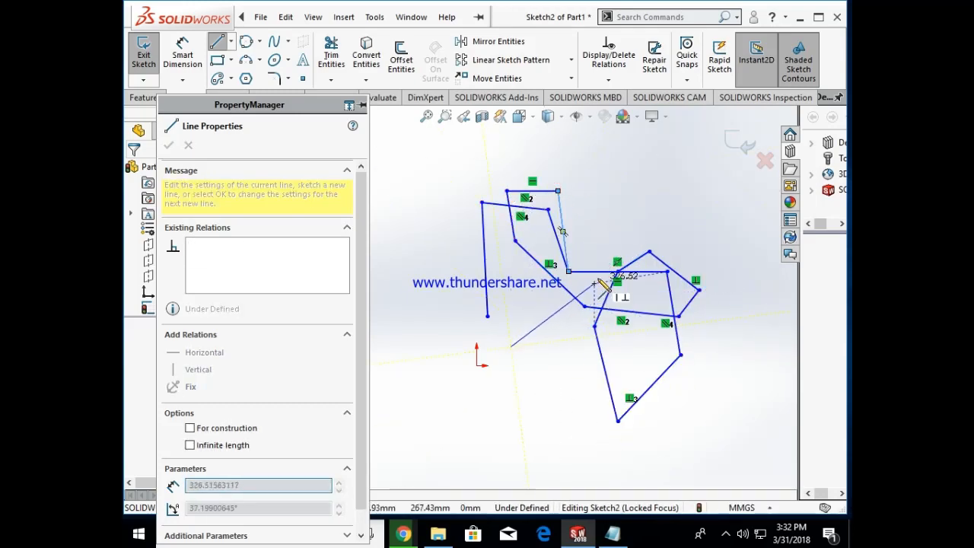
left_click(605, 250)
key("Escape")
Step: In the Notepad notes, add "(trim deletes unwanted overlapping lines)" after "trim away inside," in item 4, and return to SOLIDWORKS
left_click(613, 533)
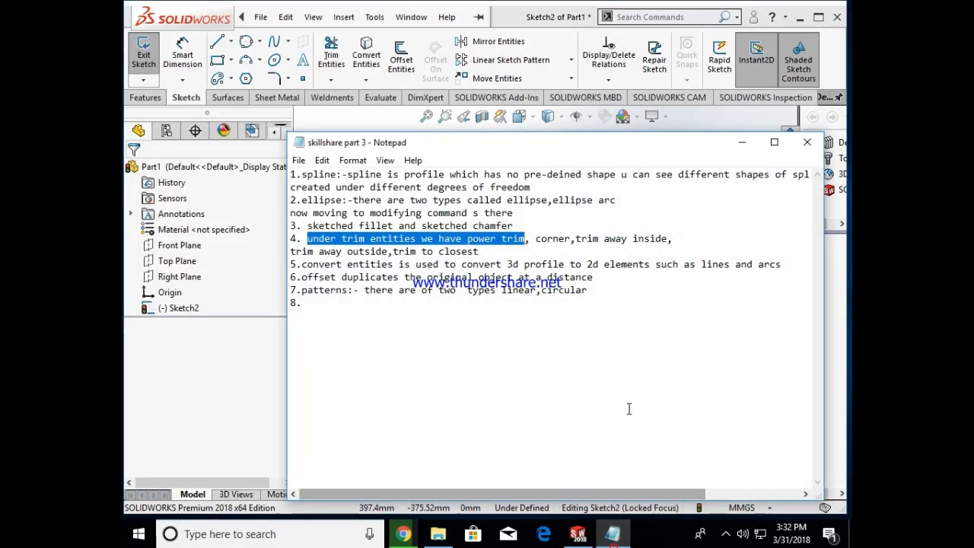
left_click(671, 239)
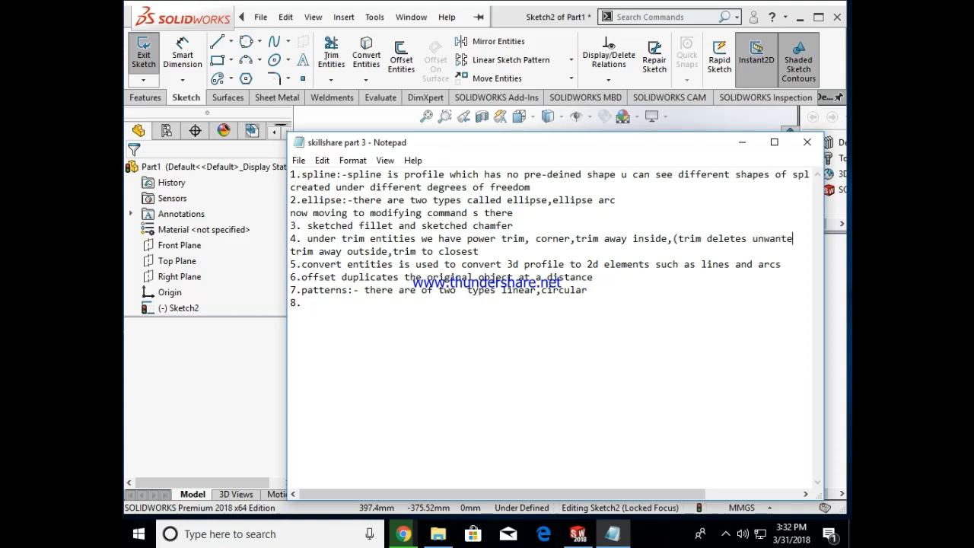
key("Return")
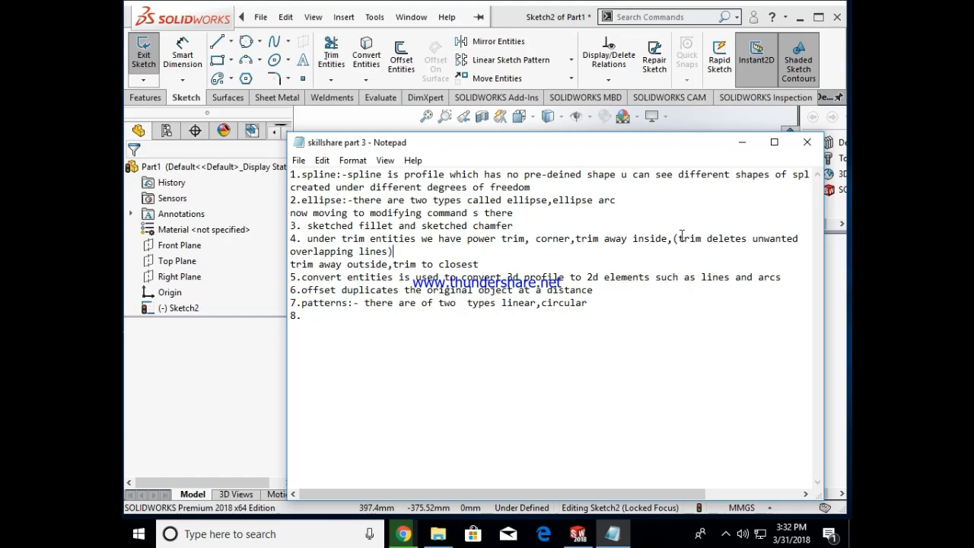
left_click(742, 143)
Step: Trim away all the overlapping lines in the sketch with Trim Entities in Power trim mode
left_click(485, 259)
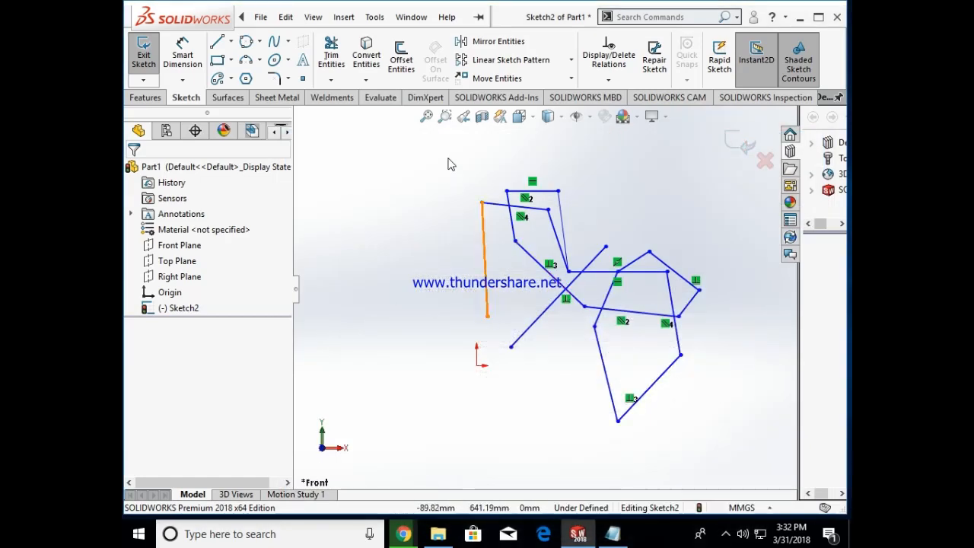
left_click(331, 79)
left_click(346, 96)
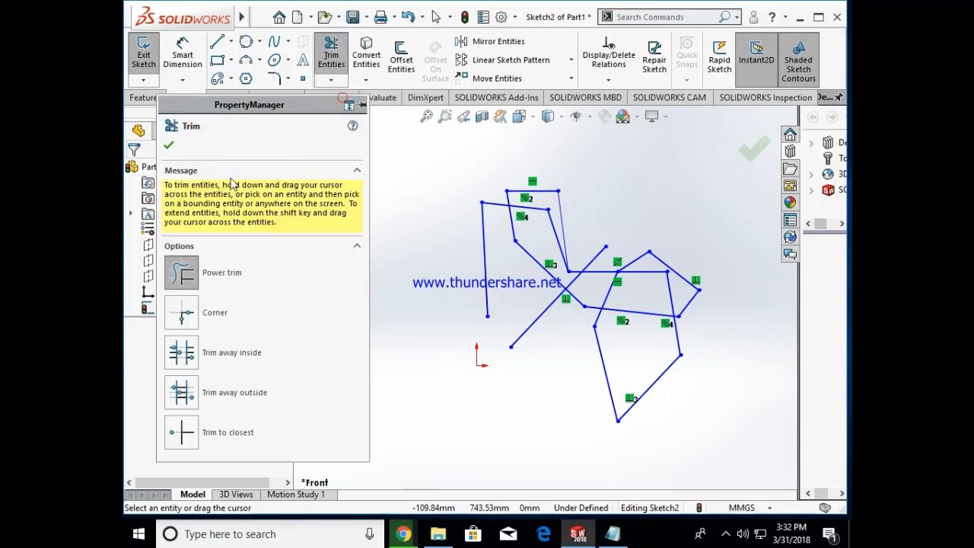
left_click(192, 275)
scroll(609, 209, "down", 1)
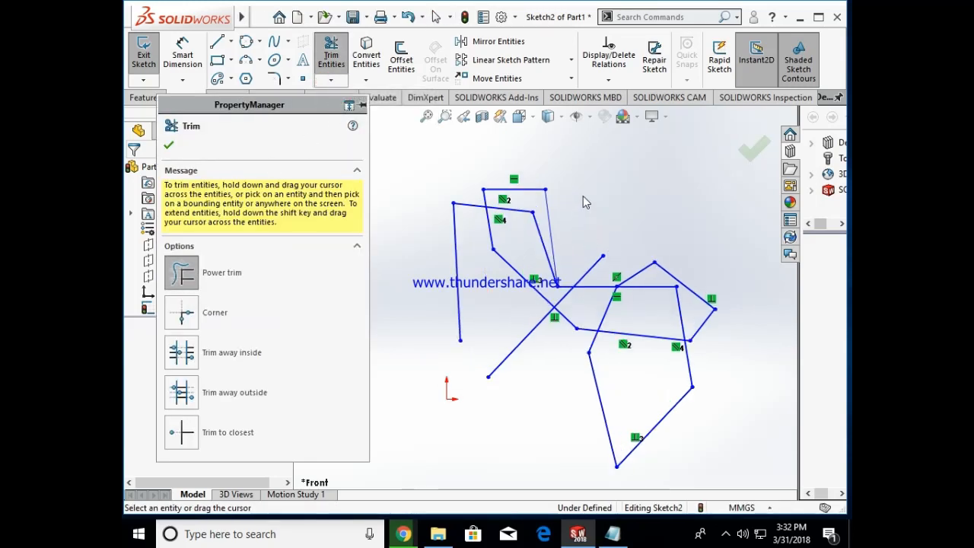
mouse_move(583, 196)
left_mouse_down()
mouse_move(534, 218)
mouse_move(527, 186)
mouse_move(510, 194)
mouse_move(467, 285)
mouse_move(452, 249)
mouse_move(463, 202)
mouse_move(492, 191)
mouse_move(496, 262)
mouse_move(535, 230)
mouse_move(582, 281)
mouse_move(547, 355)
mouse_move(564, 293)
mouse_move(591, 339)
mouse_move(602, 464)
mouse_move(670, 411)
mouse_move(708, 308)
mouse_move(605, 347)
mouse_move(618, 275)
mouse_move(692, 283)
mouse_move(565, 305)
mouse_move(693, 354)
mouse_move(703, 289)
left_mouse_up()
key("Escape")
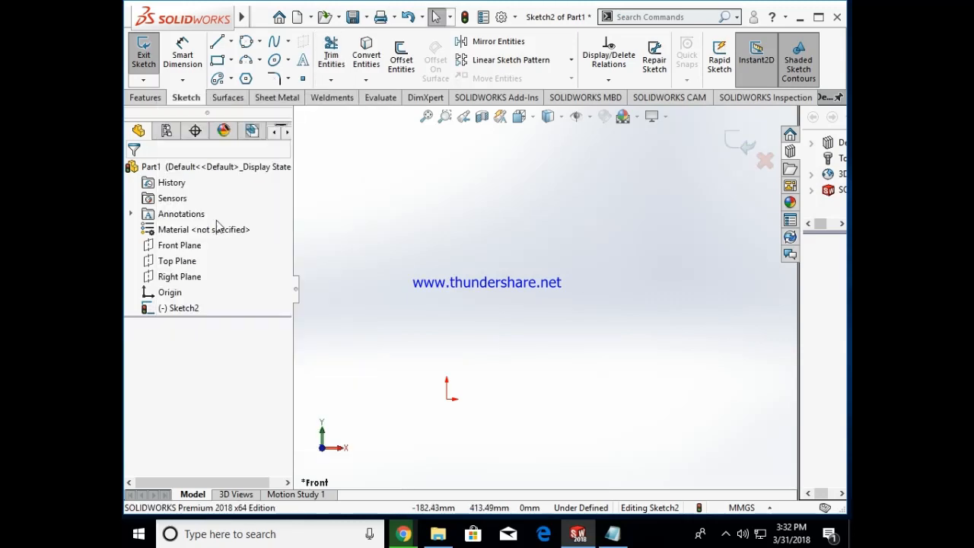
Step: Switch to the Notepad notes, highlight the word "corner" in item 4, and return to SOLIDWORKS
left_click(612, 533)
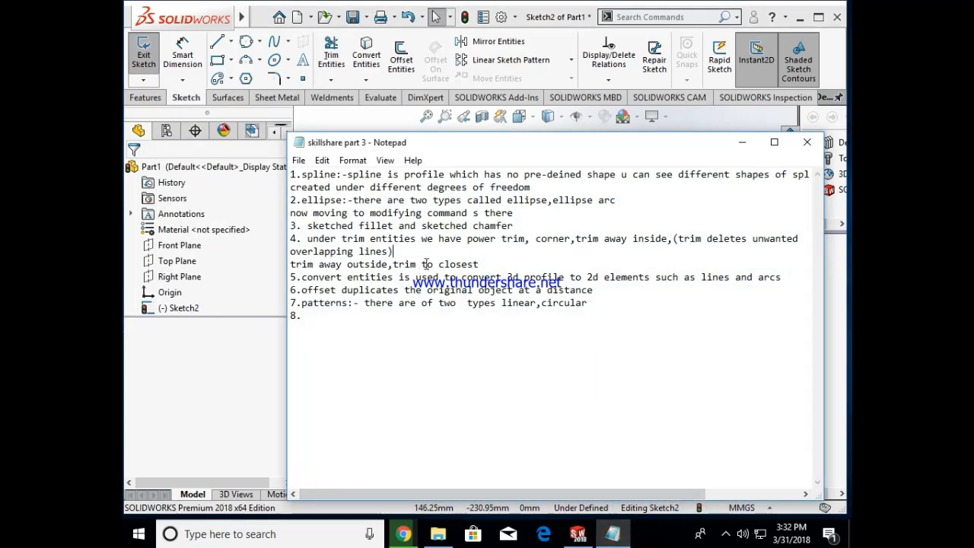
left_click_drag(538, 241, 586, 242)
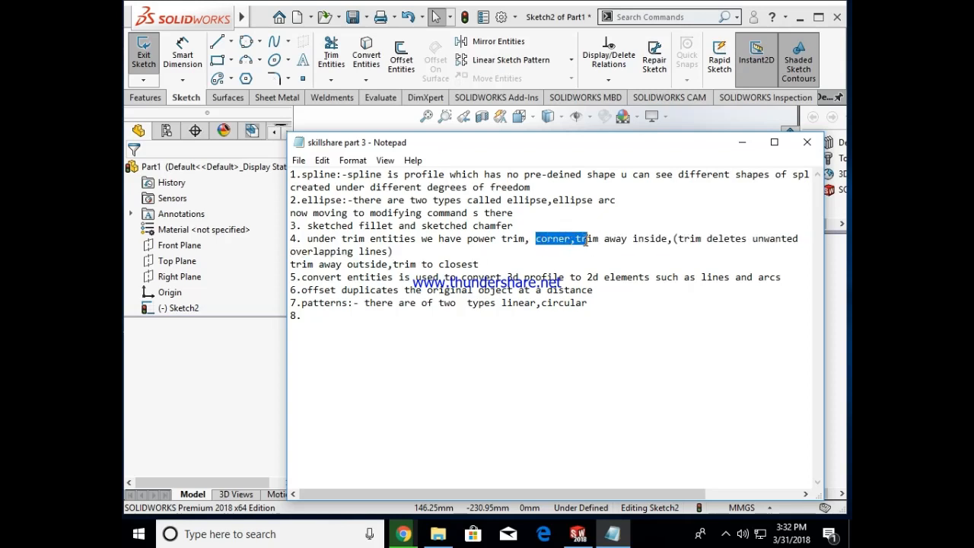
left_click(742, 142)
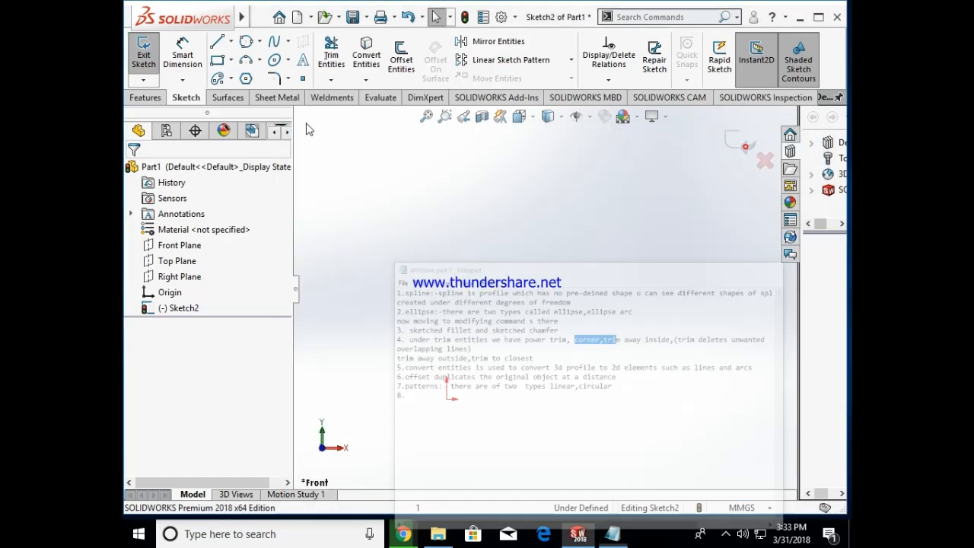
Step: Sketch a vertical line above the origin and a horizontal line about 177 mm long crossing its upper half
left_click(217, 42)
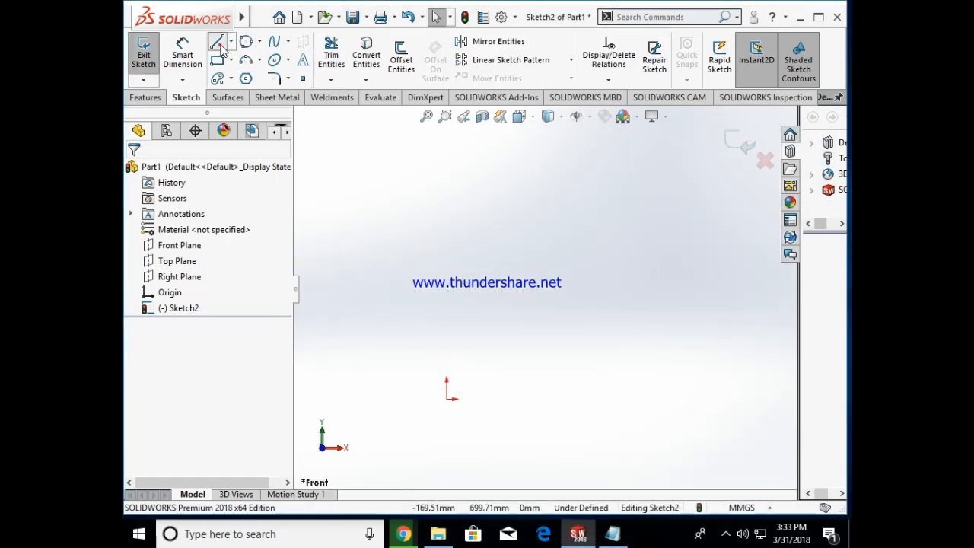
left_click(482, 218)
left_click(481, 319)
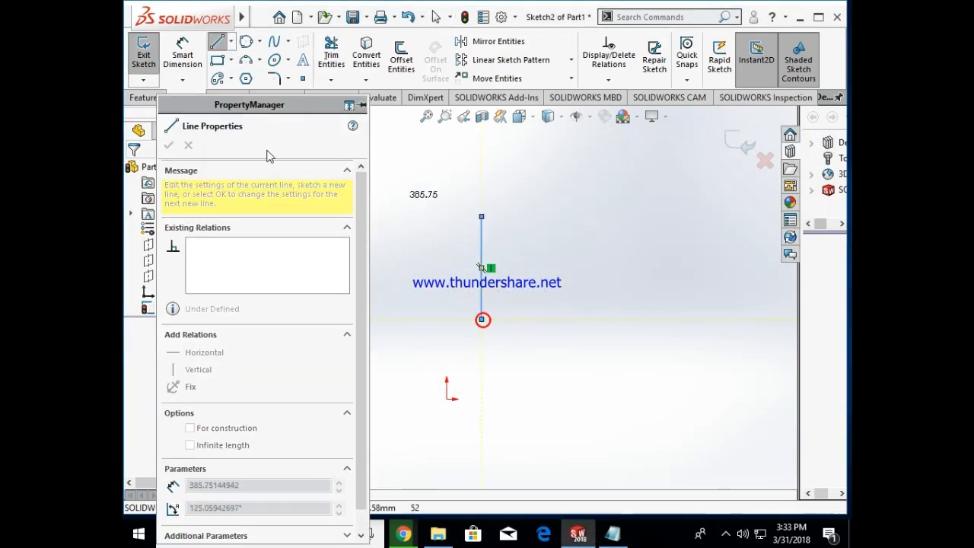
left_click(213, 50)
left_click(217, 41)
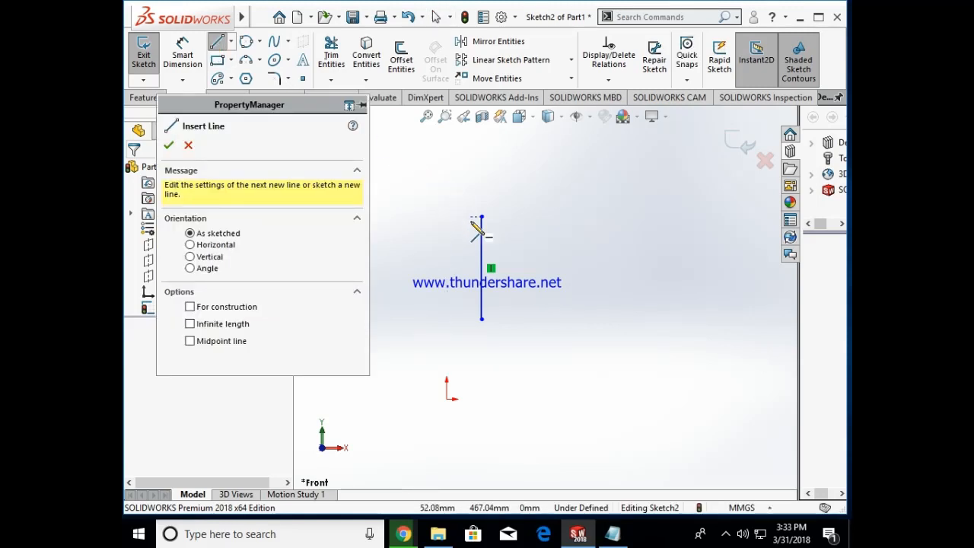
left_click(465, 255)
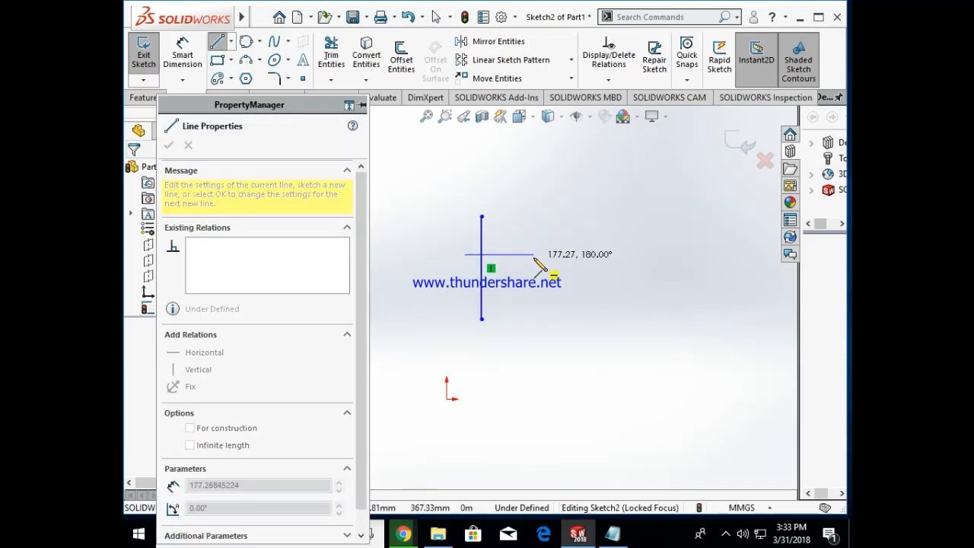
left_click(534, 256)
key("Escape")
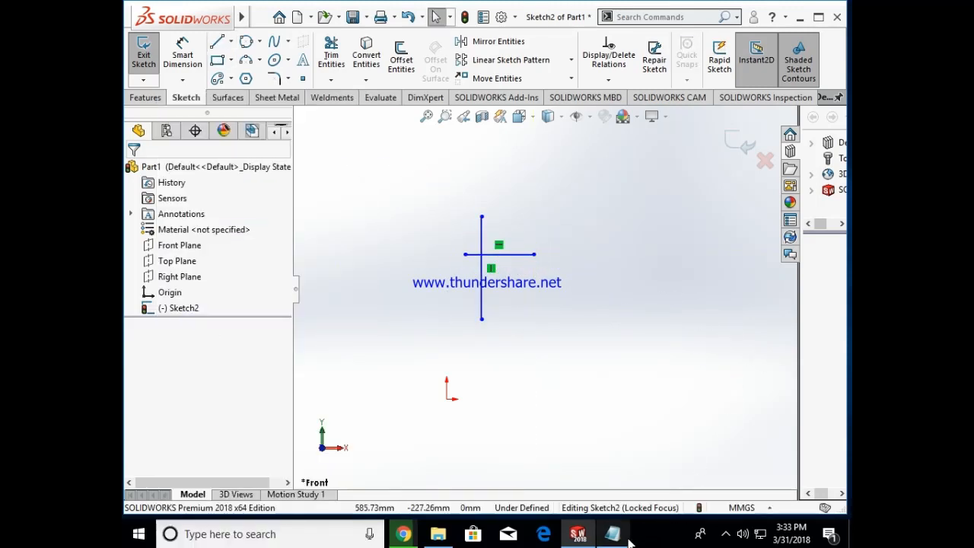
Step: In the Notepad notes, add "(here the side which is trimmed depends upon the selection of objects)" after "corner" in item 4
left_click(612, 534)
left_click(604, 239)
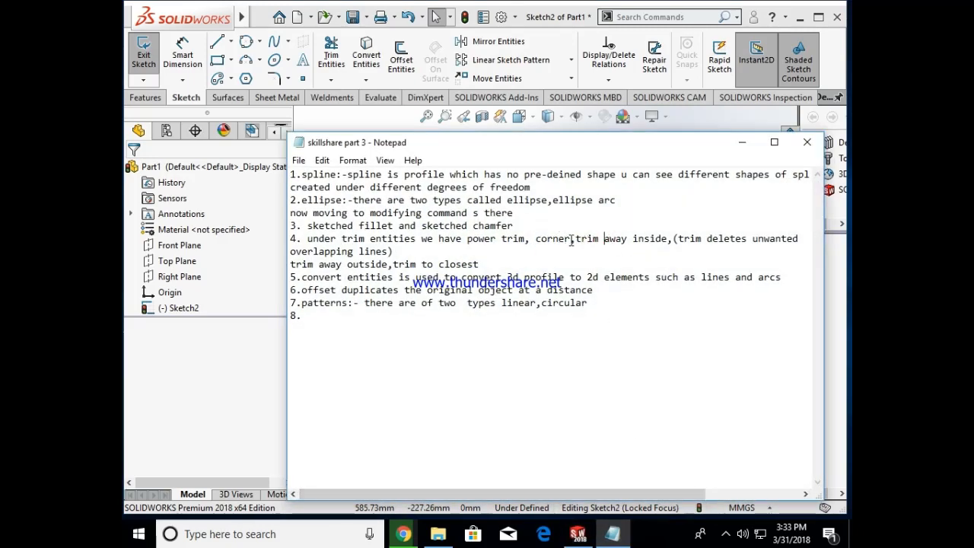
type("(he")
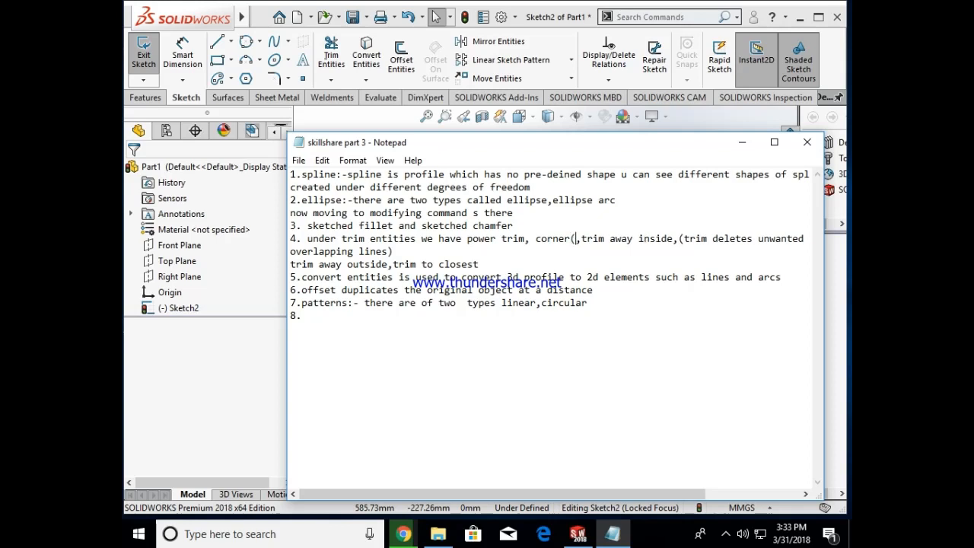
type("re")
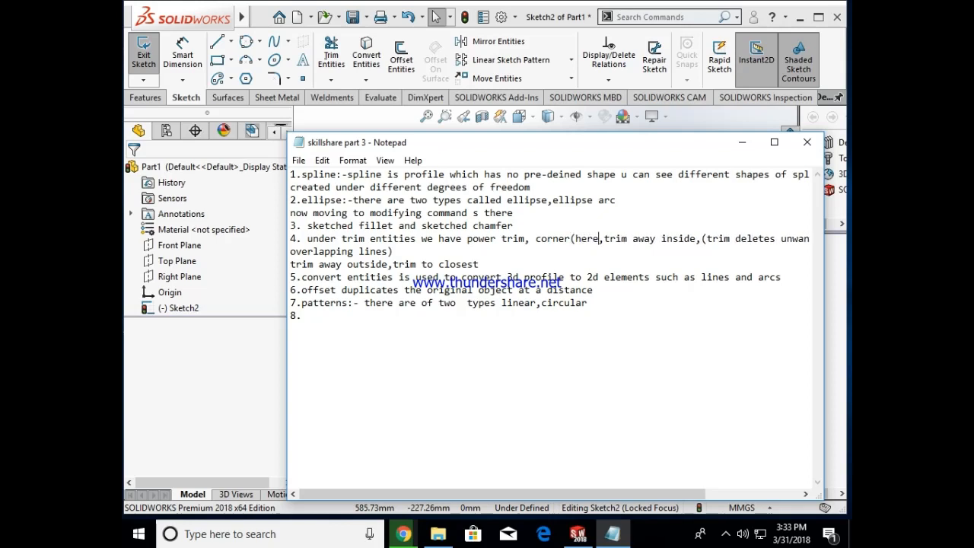
type(" the sid")
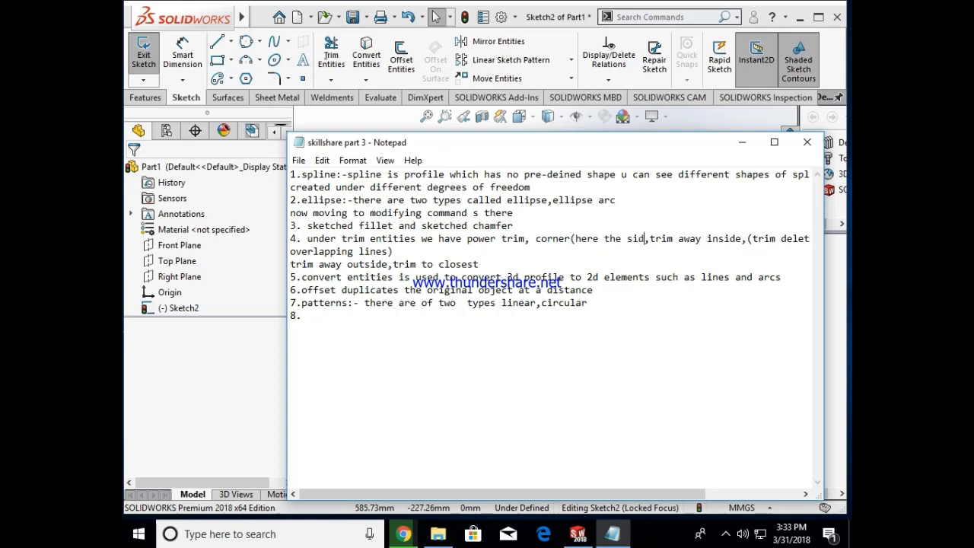
type("e whi")
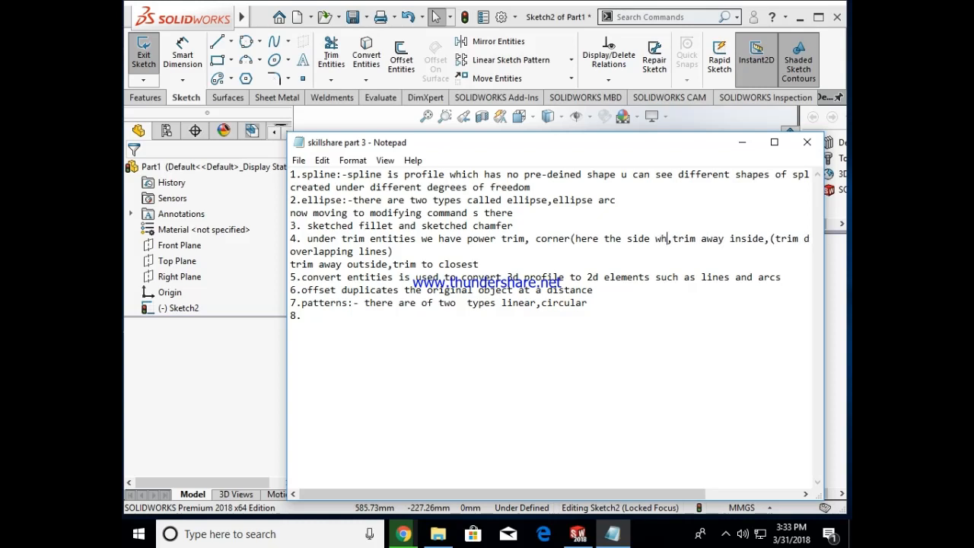
type("ch")
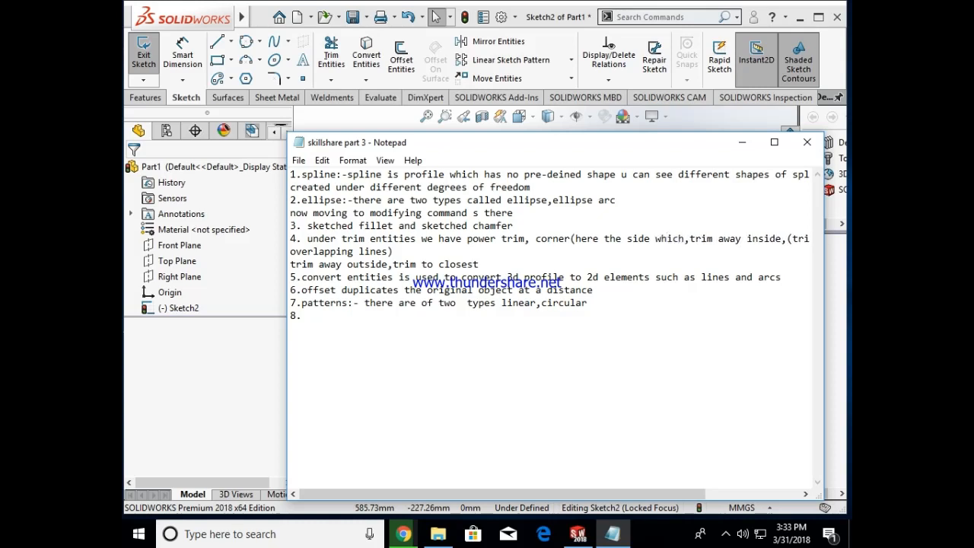
key("Return")
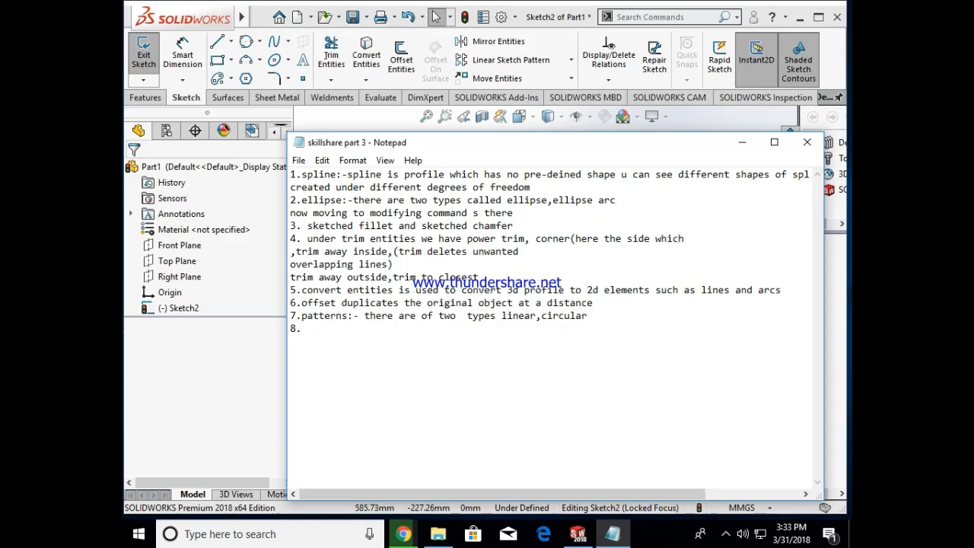
type("is trimmed ")
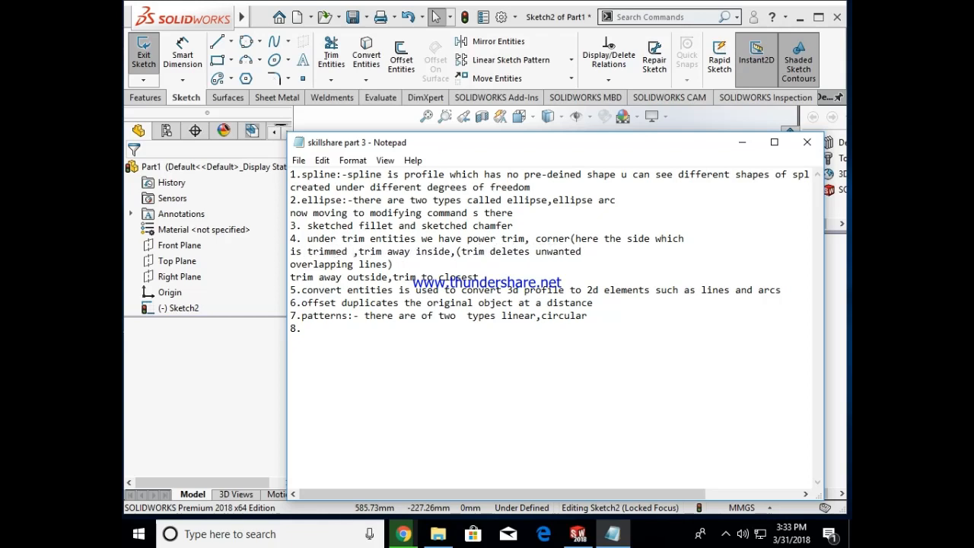
type("depend")
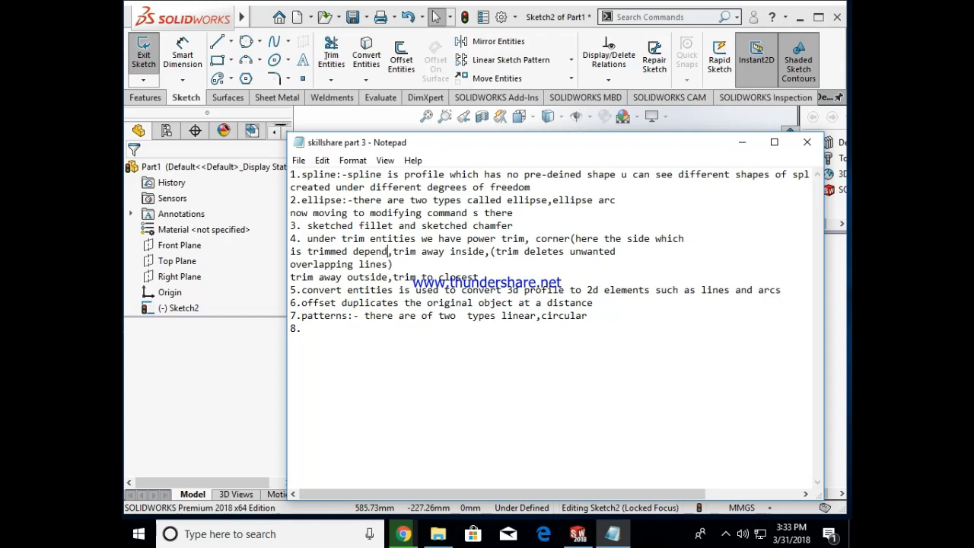
type("s upon t")
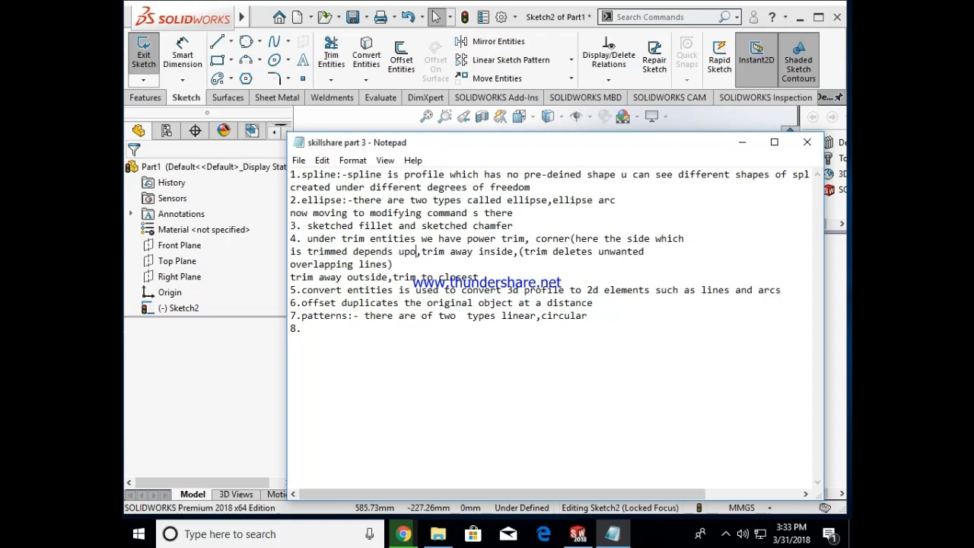
type("he ")
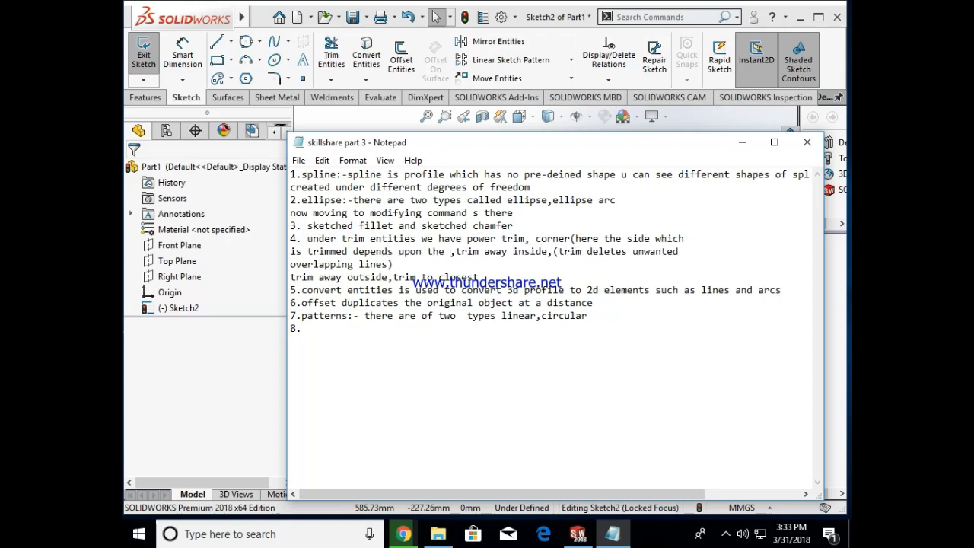
type("sel")
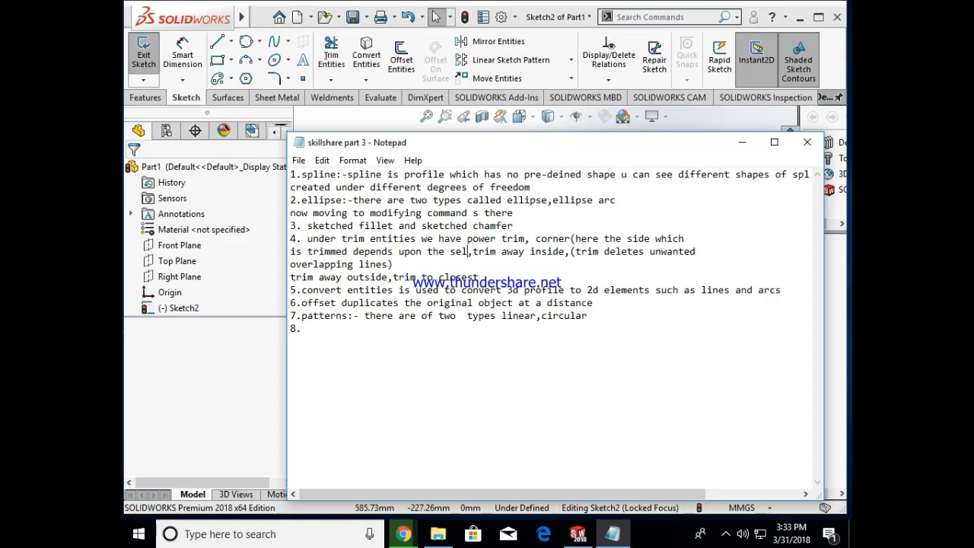
type("ecti")
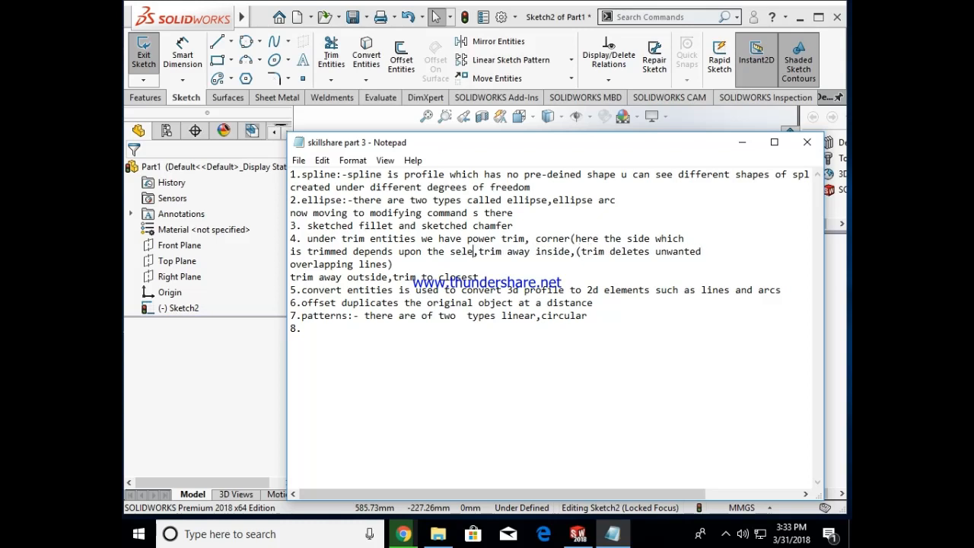
type("on of ")
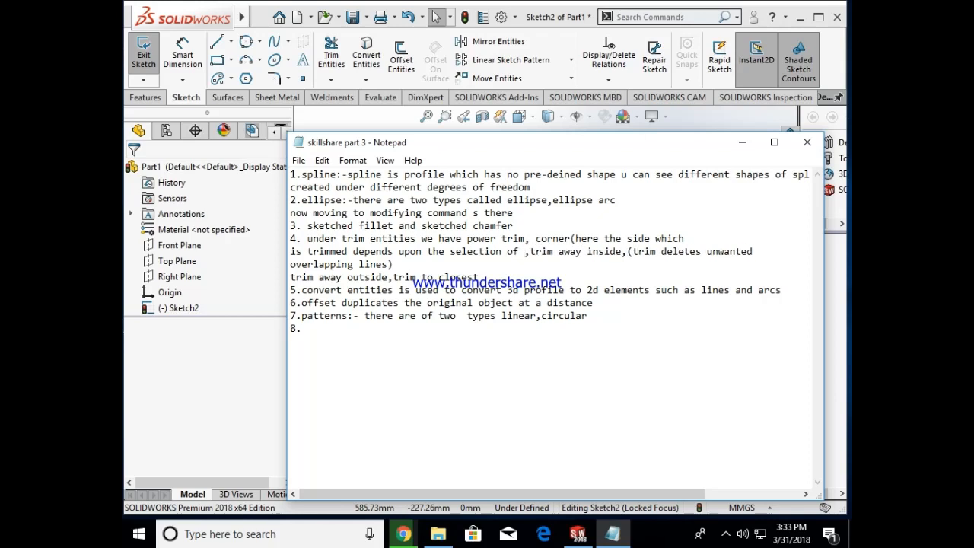
type("objedtcs")
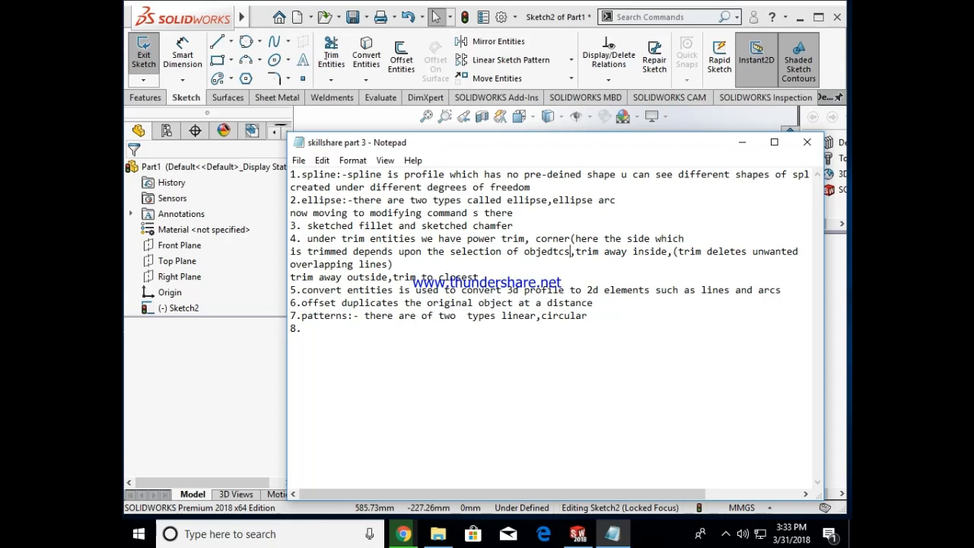
key("BackSpace")
key("BackSpace")
key("BackSpace")
key("BackSpace")
type("cts")
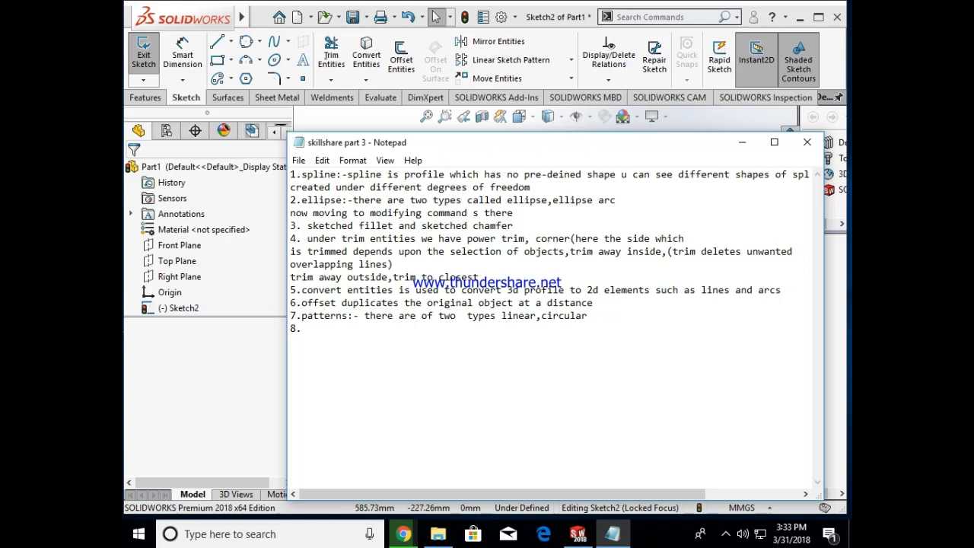
type(")")
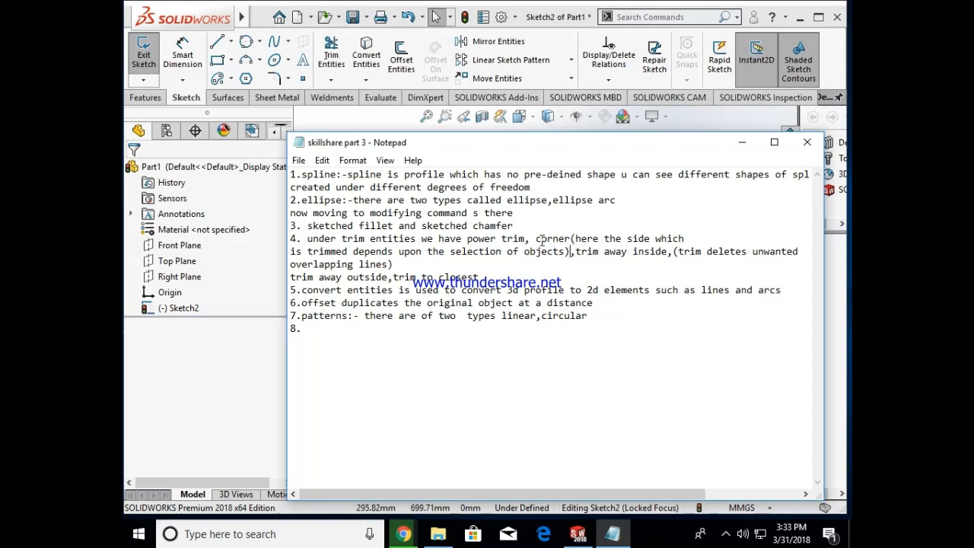
Step: Add "TRIM" after "corner" in item 4, highlight the two lines of its bracketed explanation, and return to SOLIDWORKS
type(" TRIM")
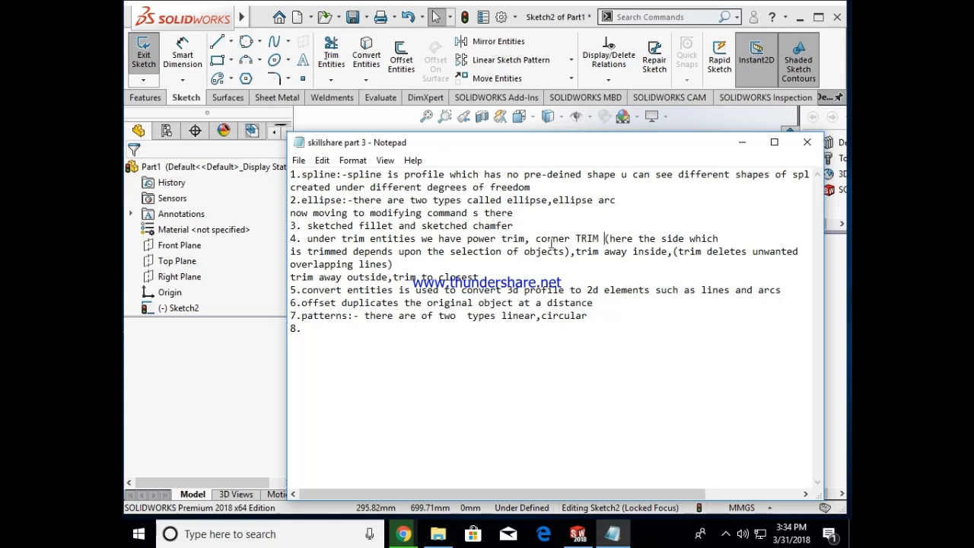
left_click_drag(611, 239, 725, 239)
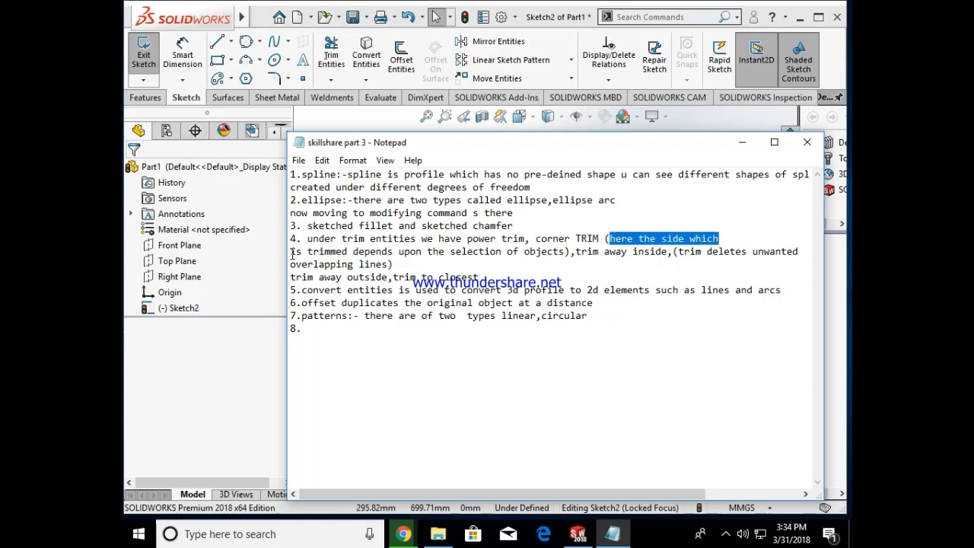
left_click_drag(291, 252, 563, 253)
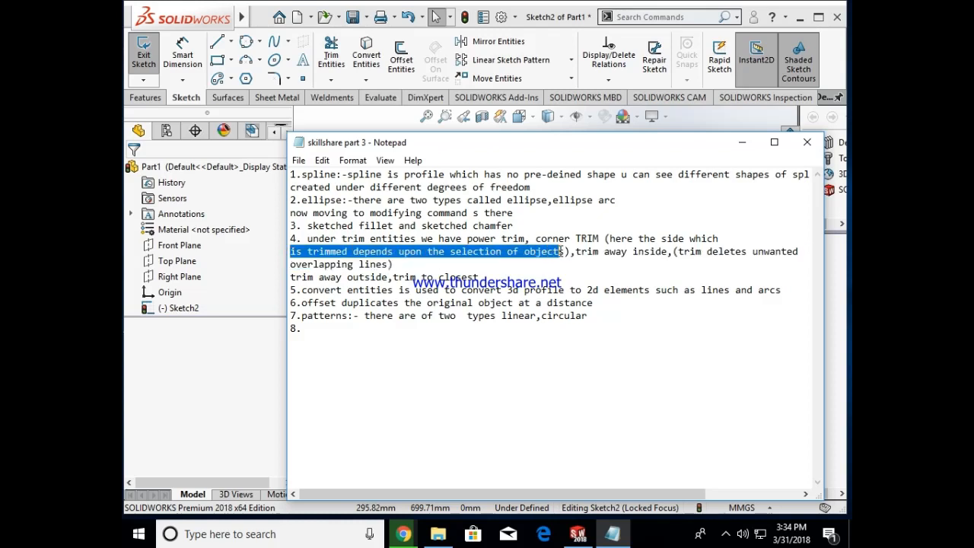
left_click(742, 142)
Step: Trim the crossing lines with the Corner option, keeping the upper vertical and right horizontal segments, and undo the trim
left_click(331, 81)
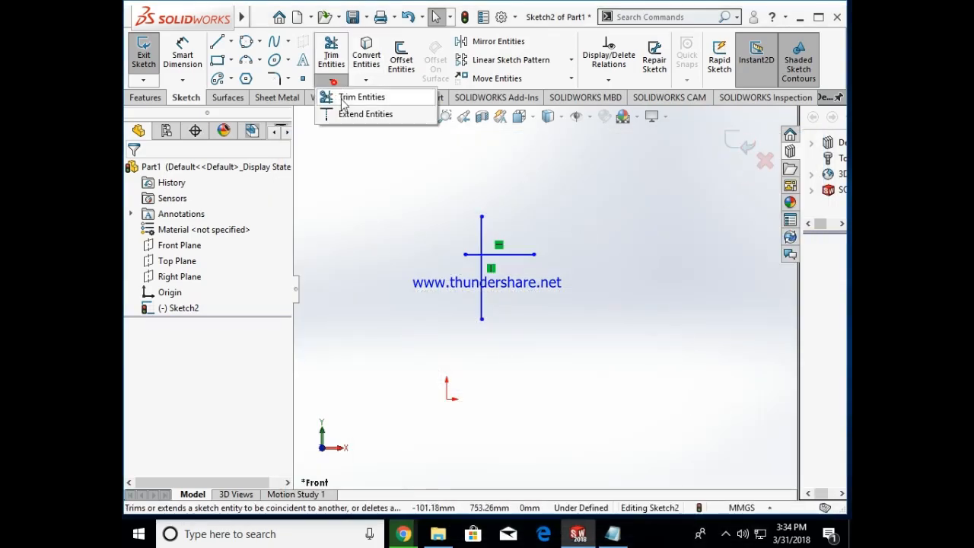
left_click(344, 97)
left_click(185, 312)
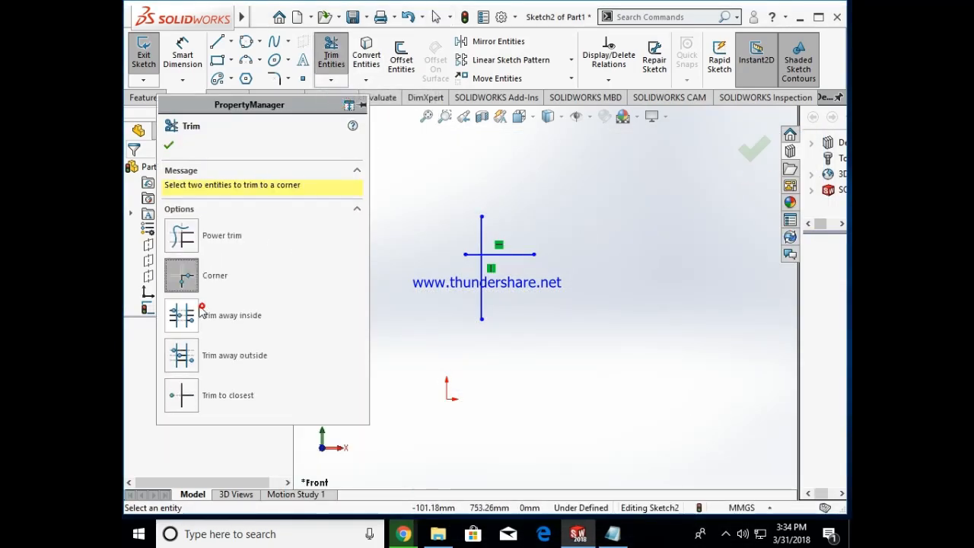
left_click(512, 256)
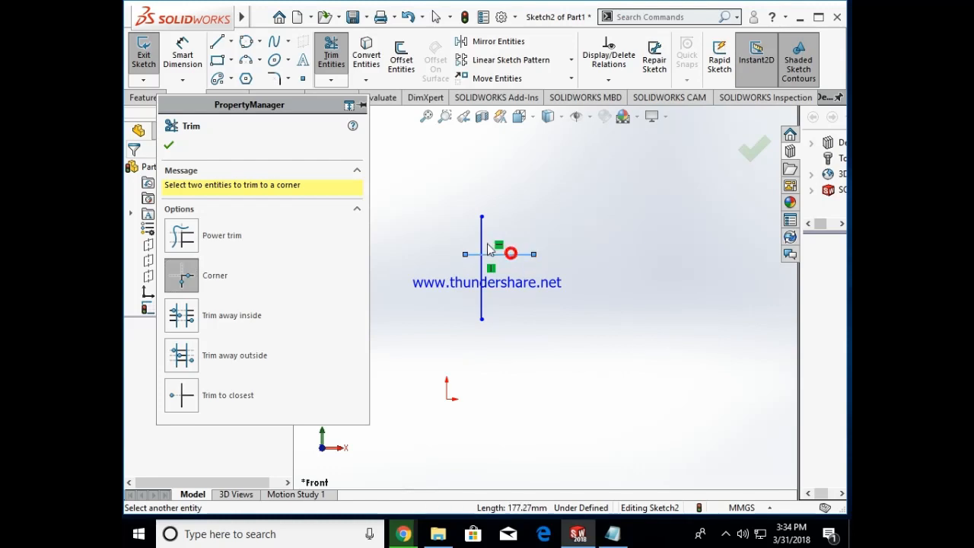
left_click(484, 239)
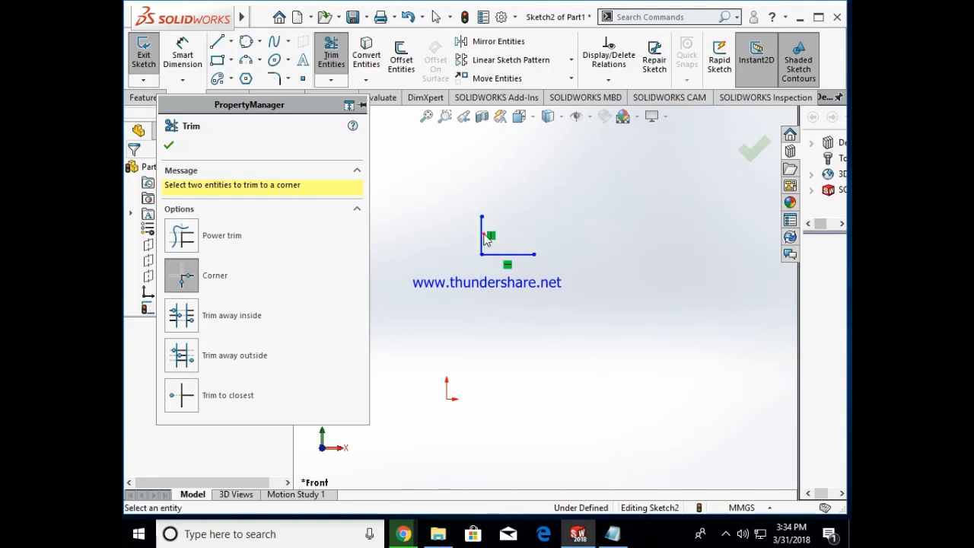
key("Escape")
key("ctrl+z")
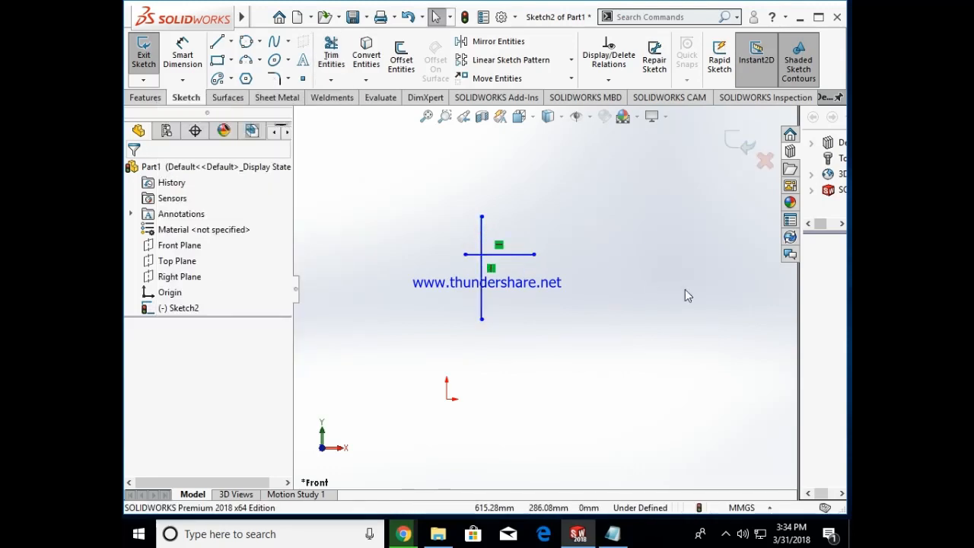
Step: Trim the crossing lines with the Corner option, keeping the lower vertical and left horizontal segments
left_click(332, 51)
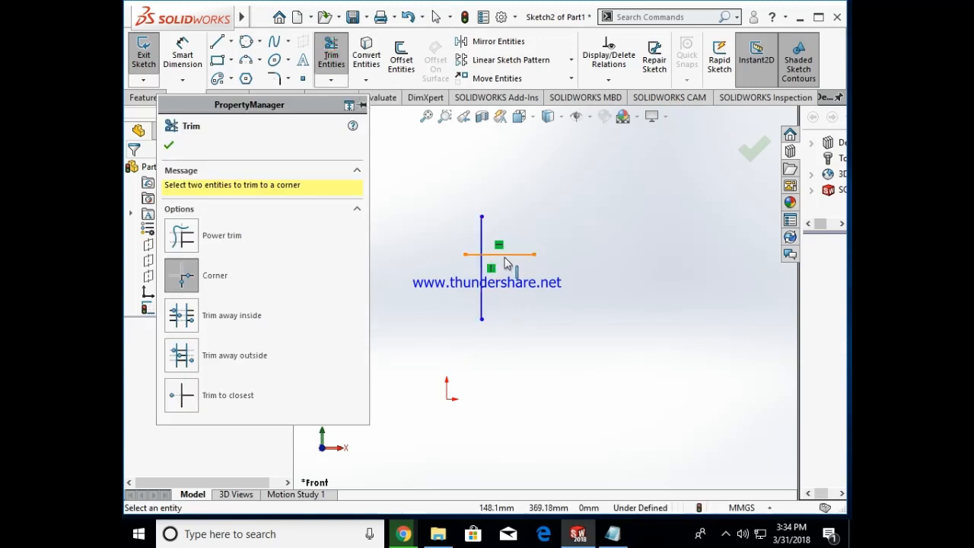
left_click(482, 245)
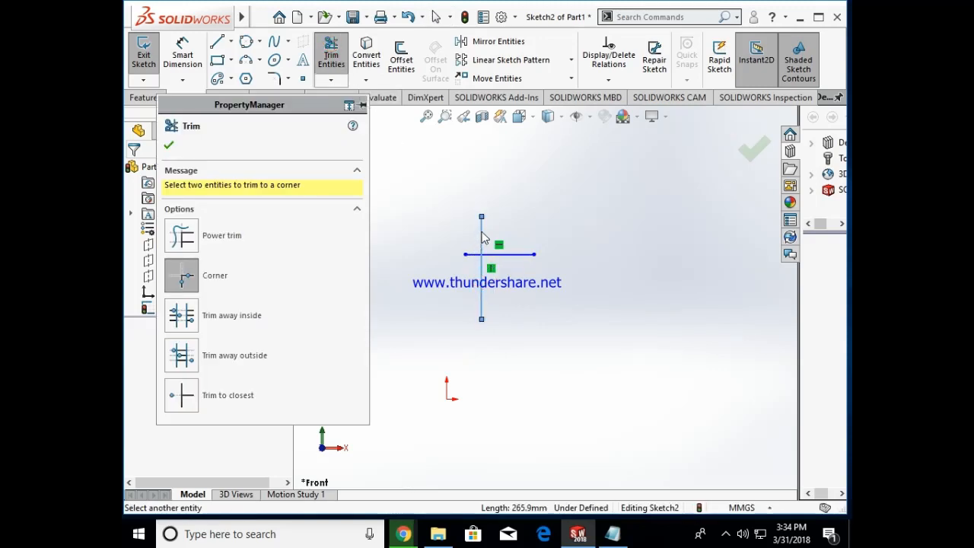
left_click(472, 255)
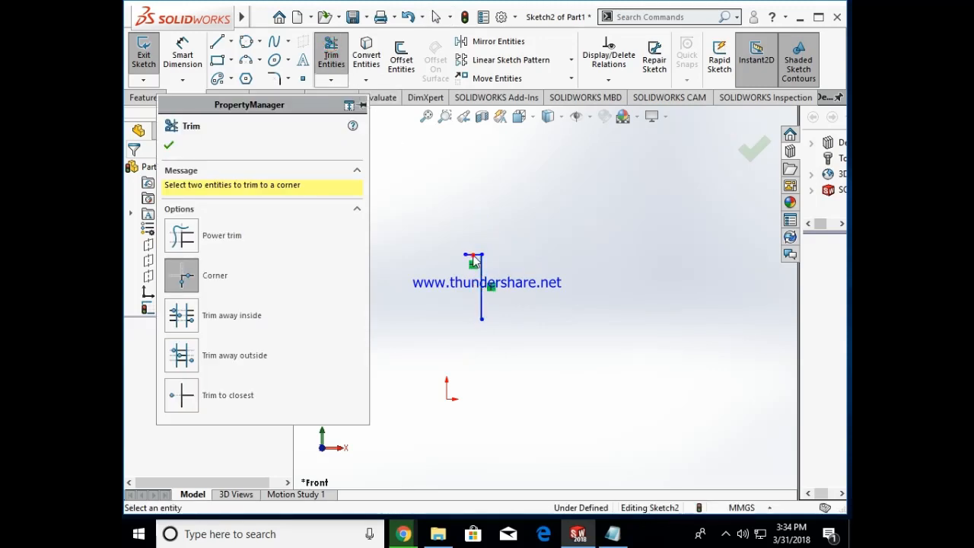
key("Escape")
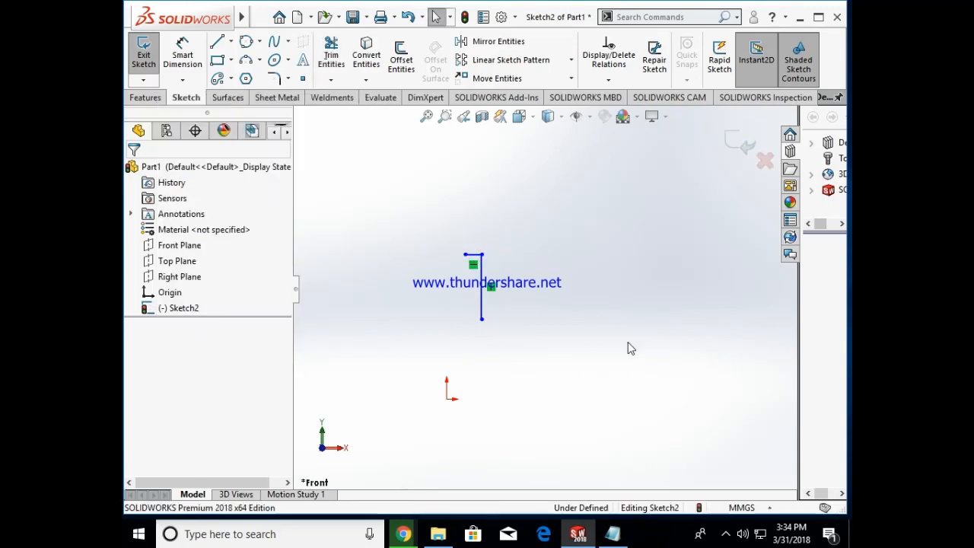
Step: Switch to the Notepad notes, highlight "trim away inside" in item 4, and return to SOLIDWORKS
left_click(613, 533)
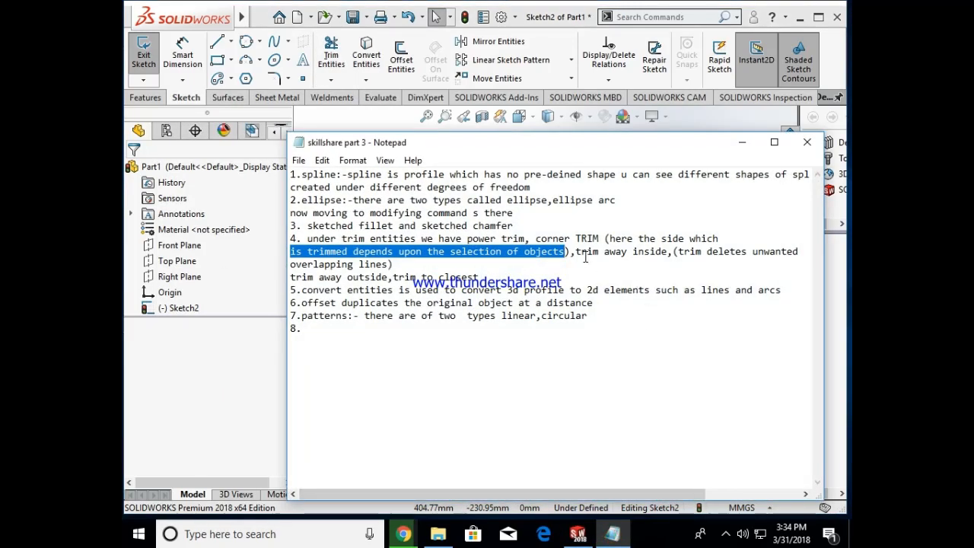
left_click_drag(576, 252, 664, 248)
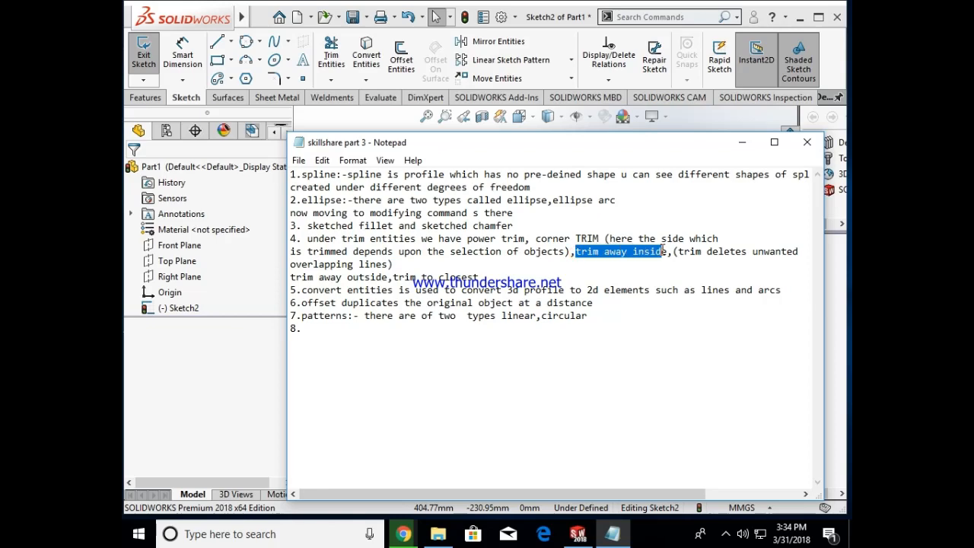
left_click(743, 146)
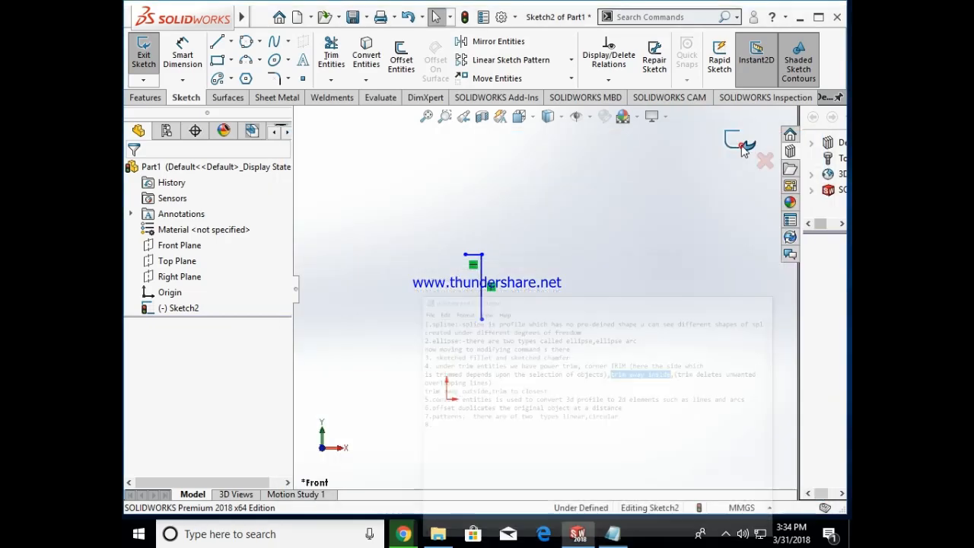
Step: Delete the remaining trimmed lines and sketch two parallel vertical lines about 613 mm long and about 449 mm apart
key("Delete")
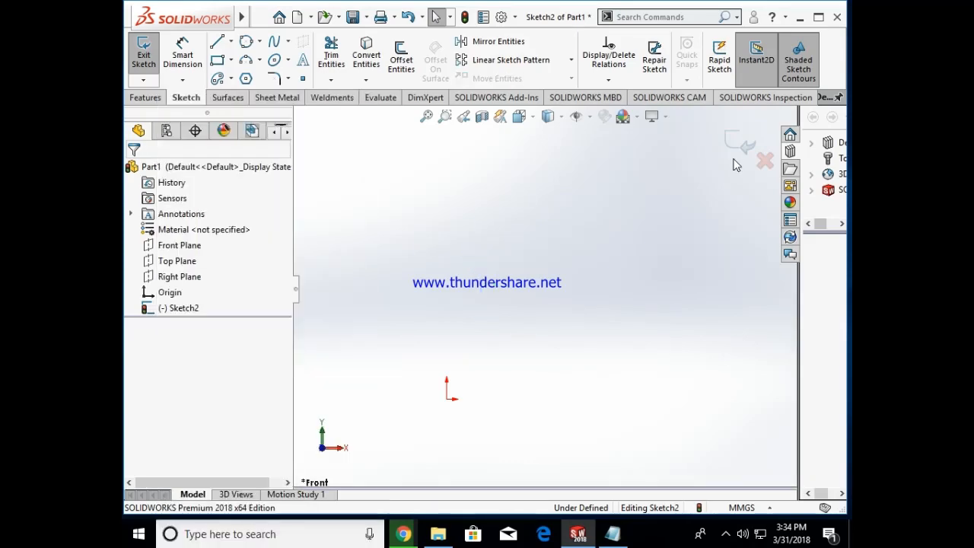
left_click(216, 42)
left_click(465, 189)
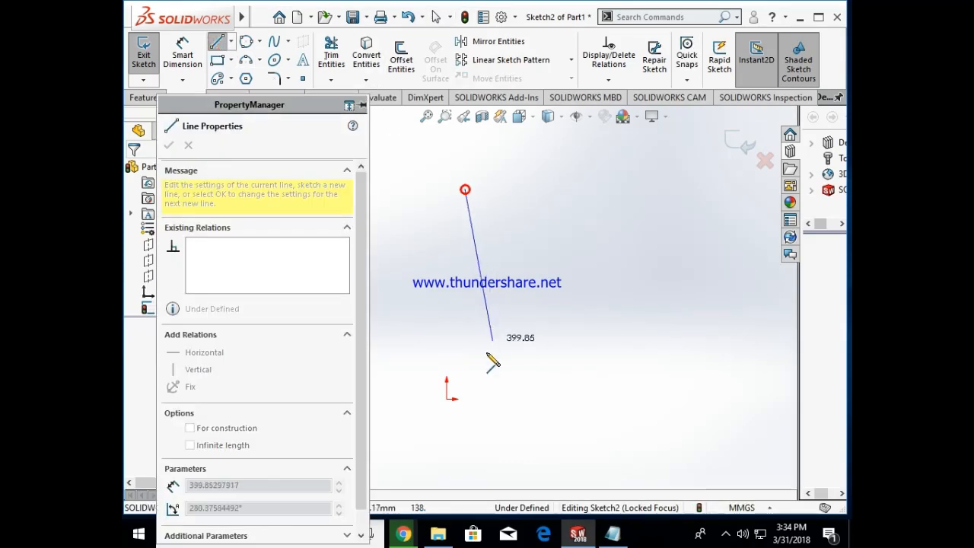
left_click(465, 425)
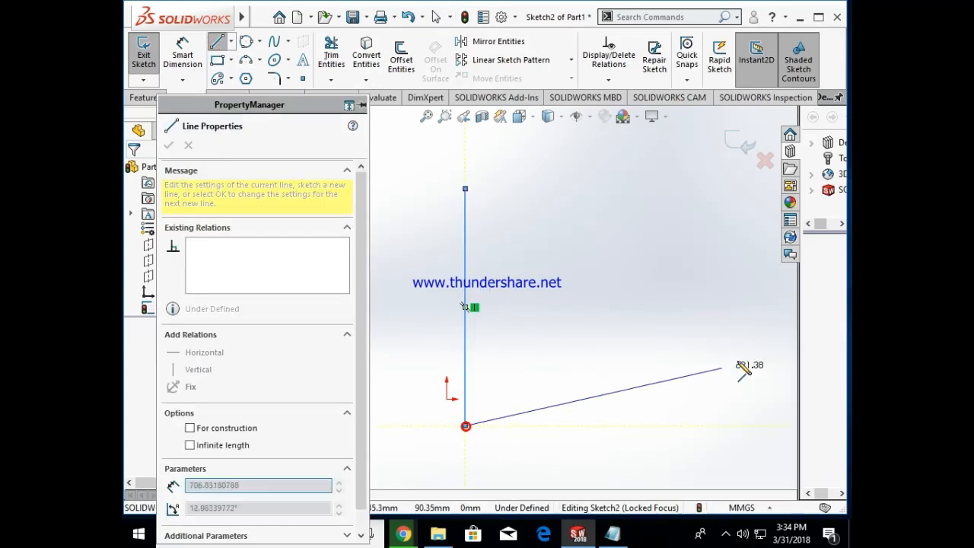
key("Escape")
left_click(216, 42)
left_click(637, 188)
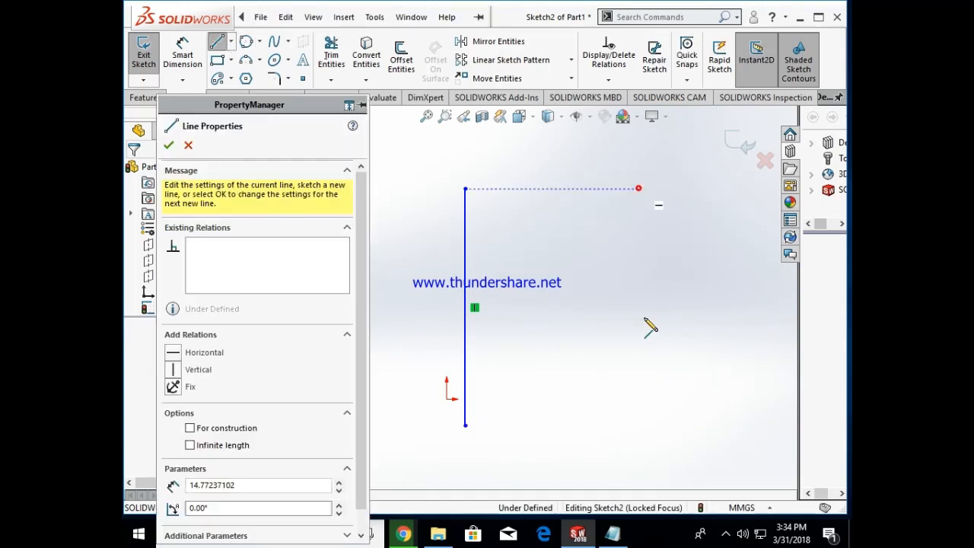
left_click(637, 424)
key("Escape")
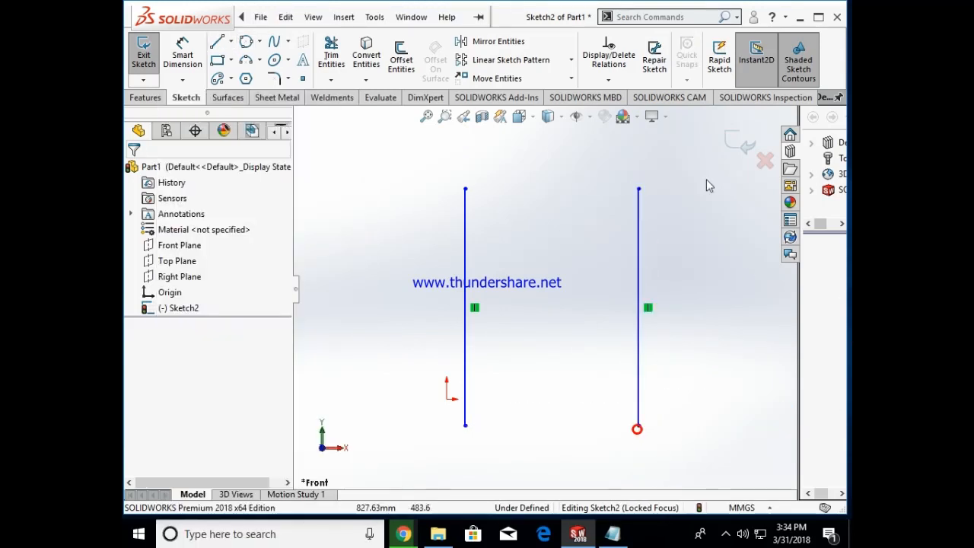
Step: Sketch a zigzag of four connected lines that crosses both vertical lines and ends near the origin
left_click(216, 42)
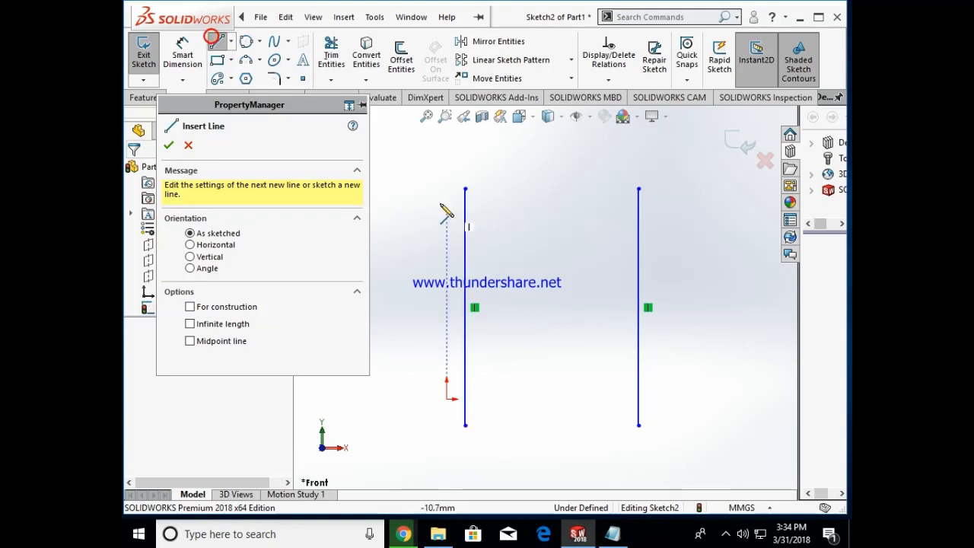
left_click(438, 201)
left_click(671, 235)
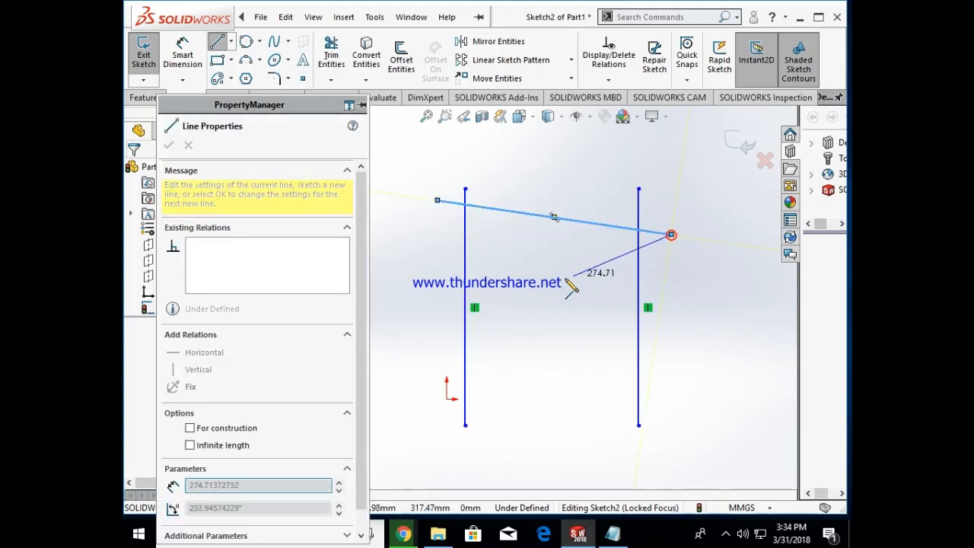
left_click(438, 292)
left_click(672, 351)
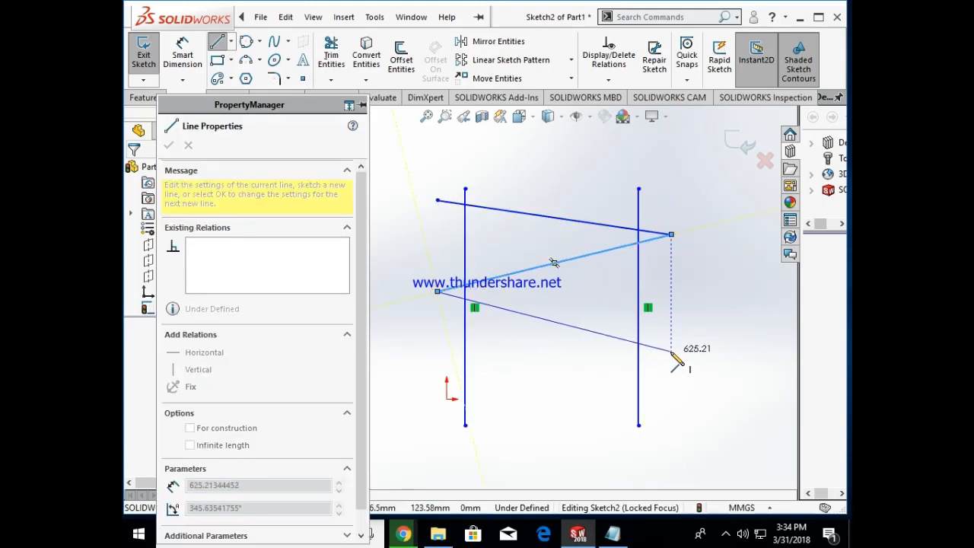
left_click(441, 387)
key("Escape")
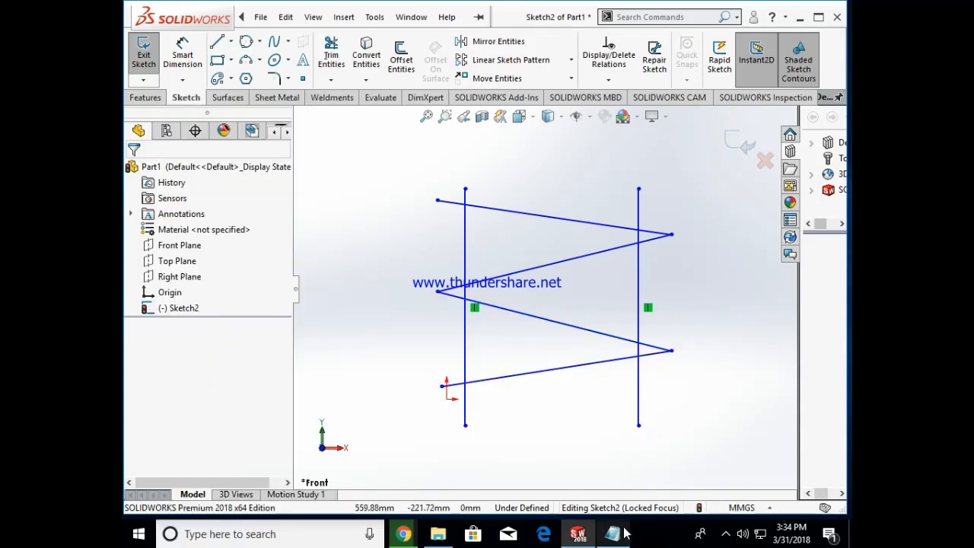
Step: In the Notepad notes, replace the comma after "trim away inside" with "SELECT TO LINES WHICH ACT AS BOUNDARIES" over two lines, and return to SOLIDWORKS
left_click(613, 533)
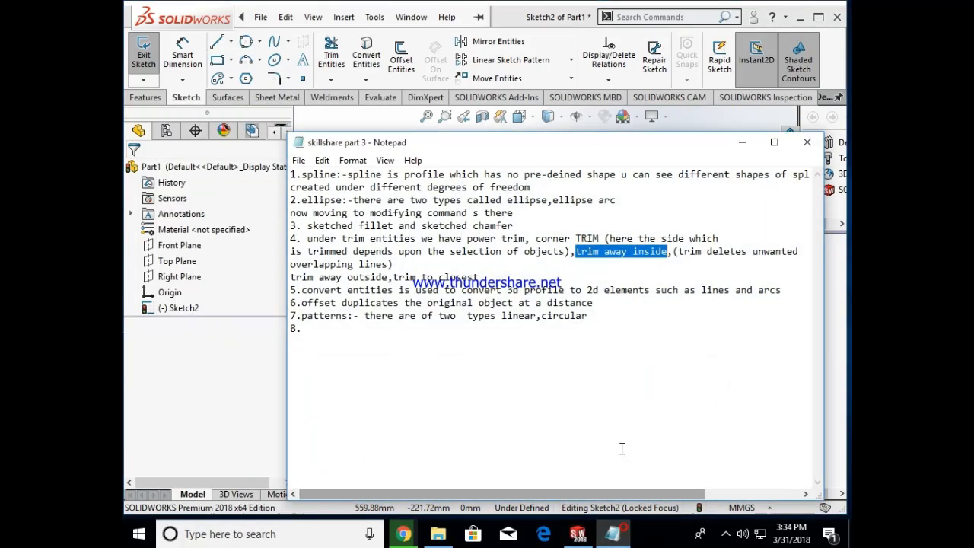
left_click(672, 252)
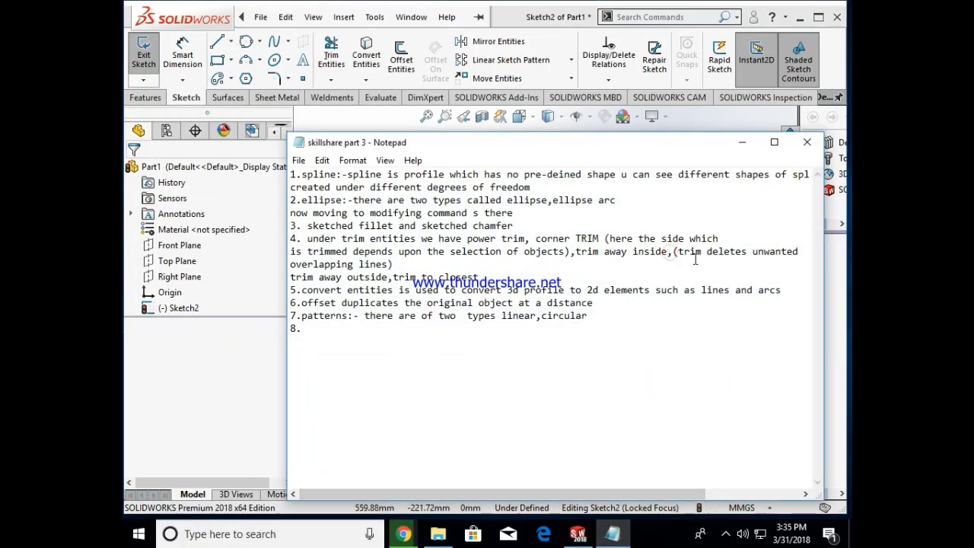
key("BackSpace")
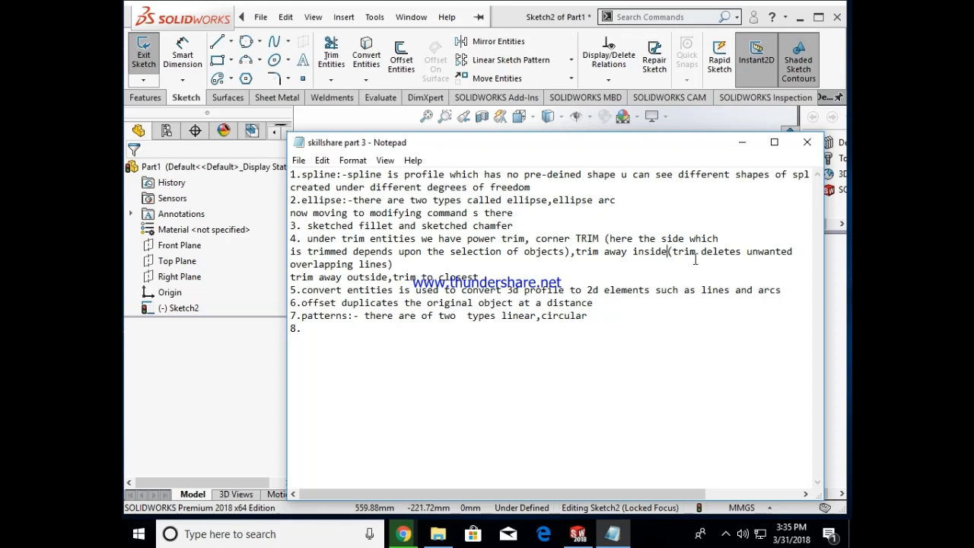
key("Return")
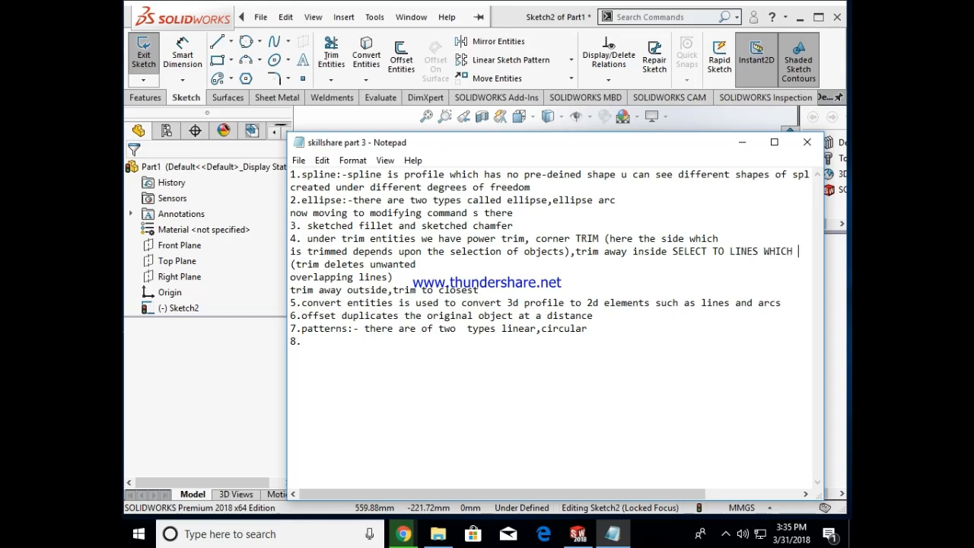
key("Return")
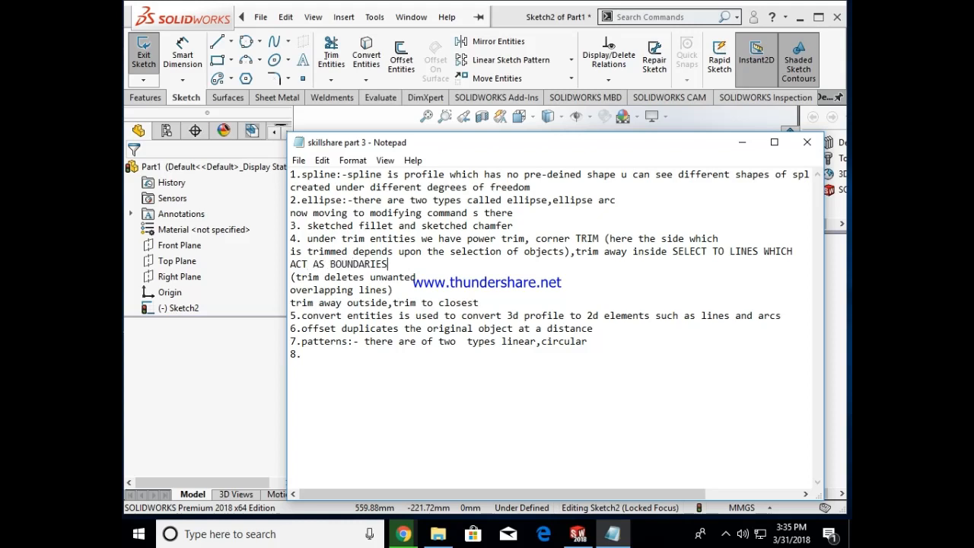
key("Return")
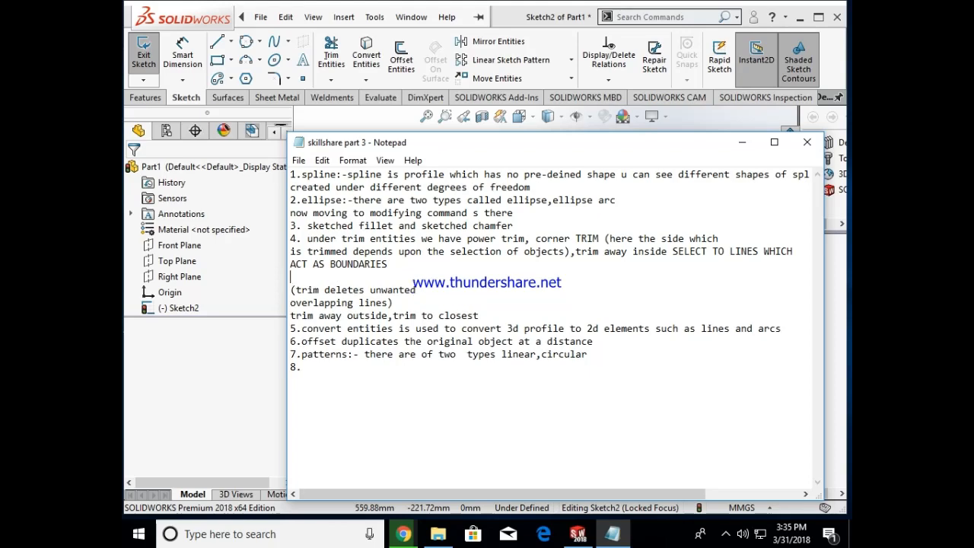
left_click(742, 142)
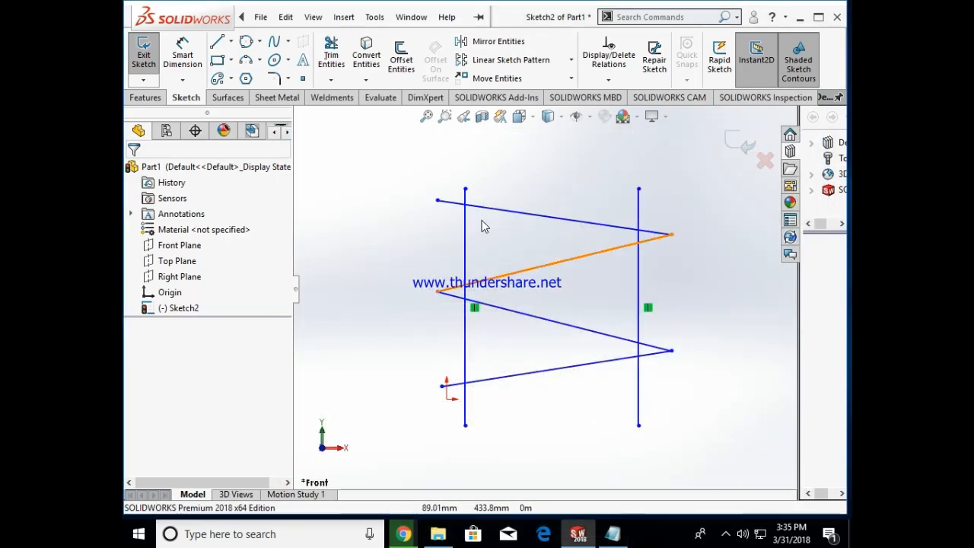
Step: Trim the four zigzag lines with Trim away inside, using the two vertical lines as boundaries
left_click(332, 79)
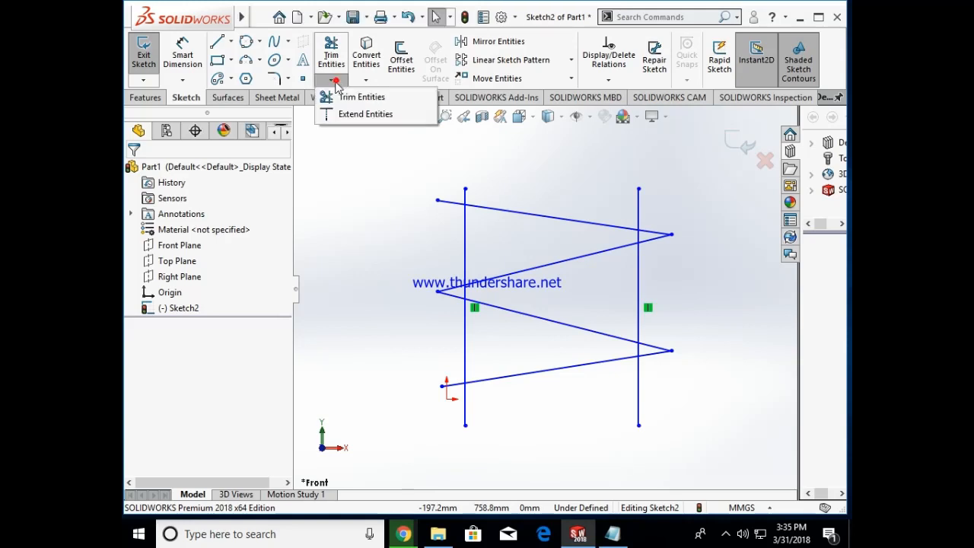
left_click(358, 96)
left_click(183, 315)
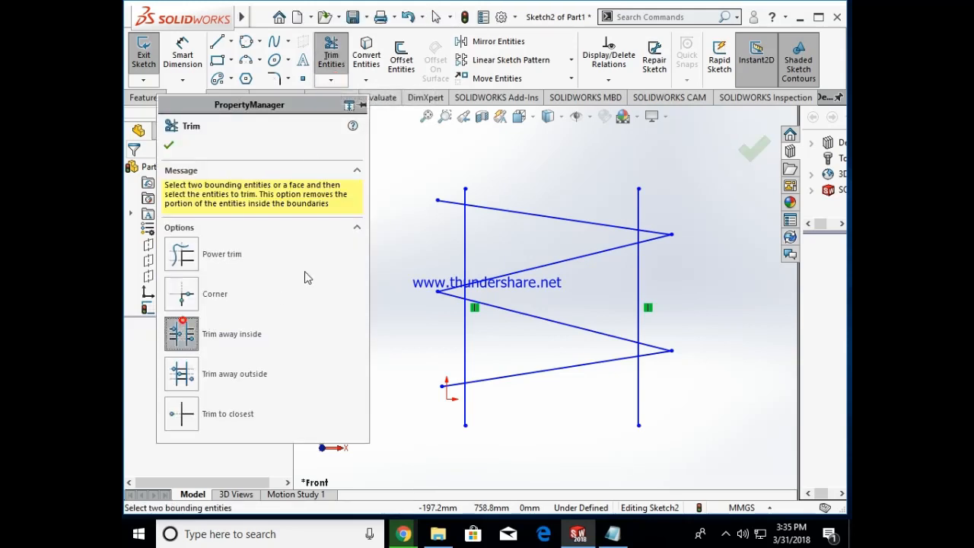
left_click(466, 240)
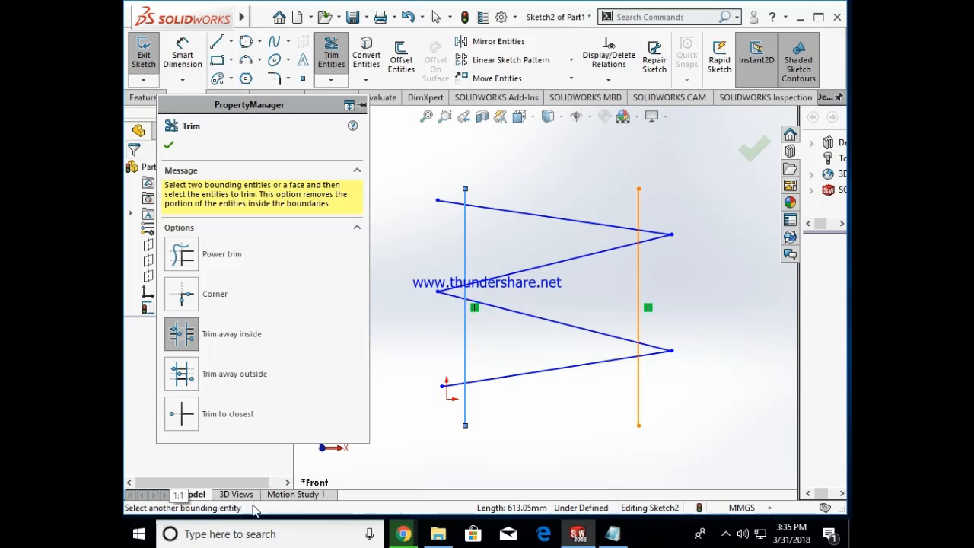
left_click(641, 274)
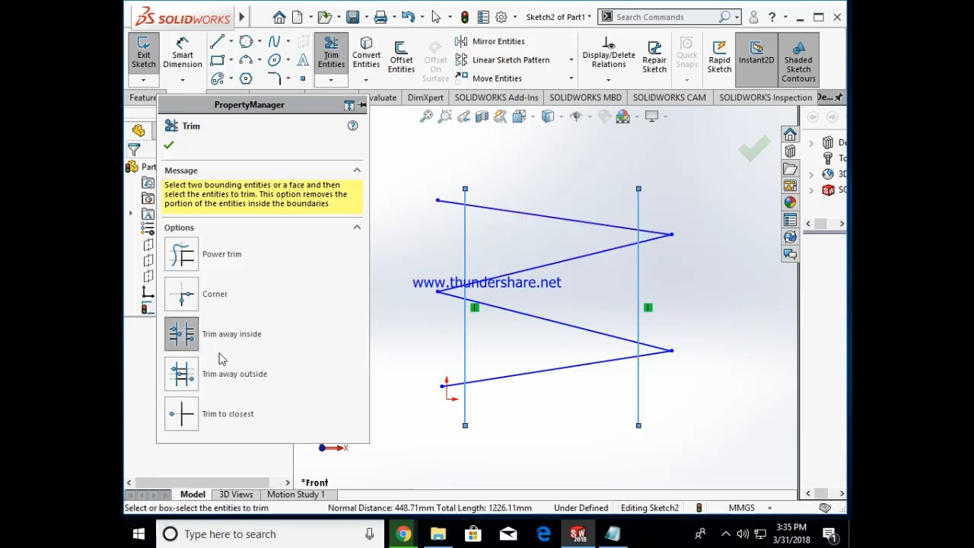
left_click(468, 204)
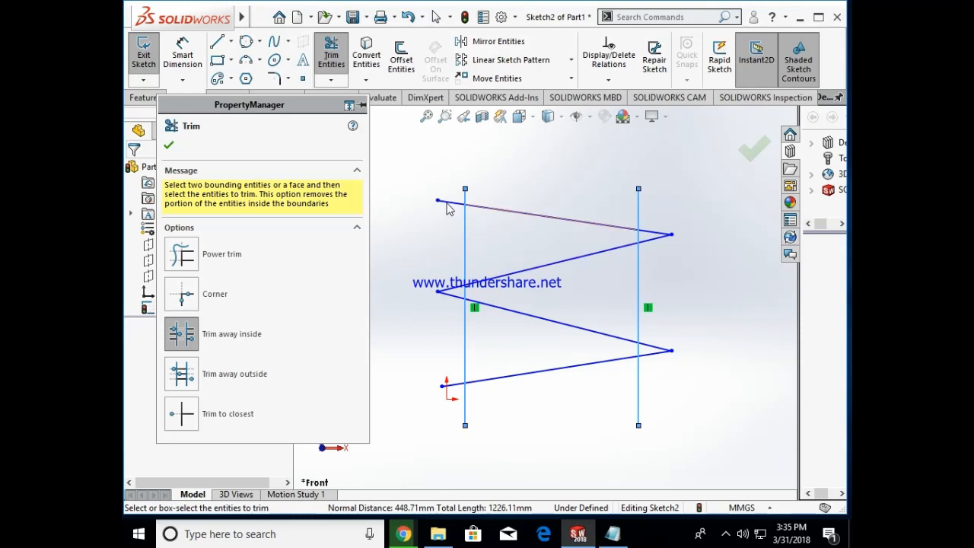
left_click(451, 204)
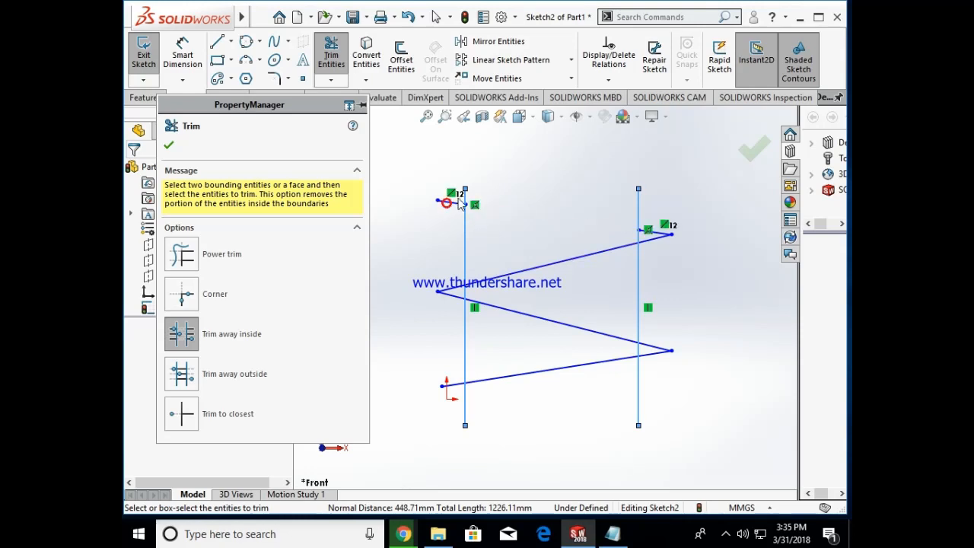
left_click(645, 242)
left_click(531, 317)
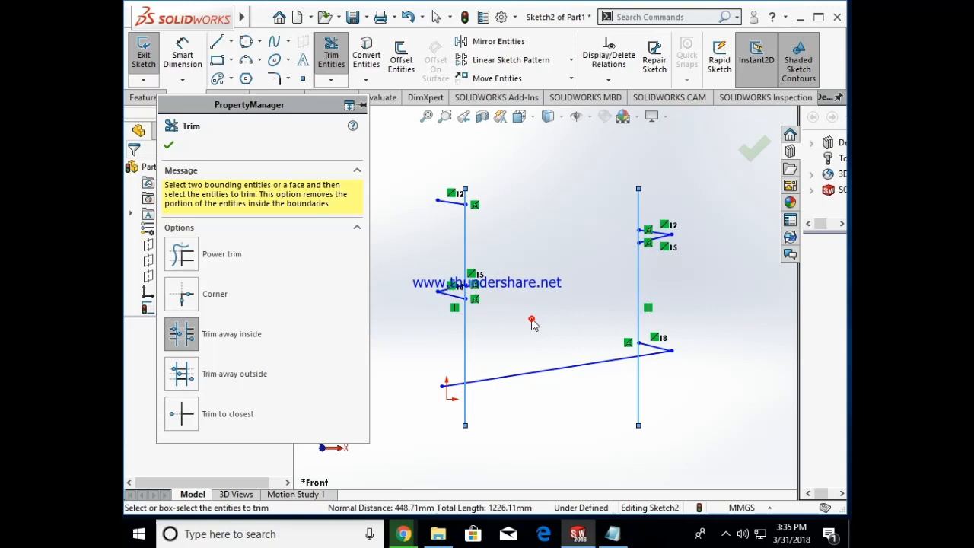
left_click(540, 367)
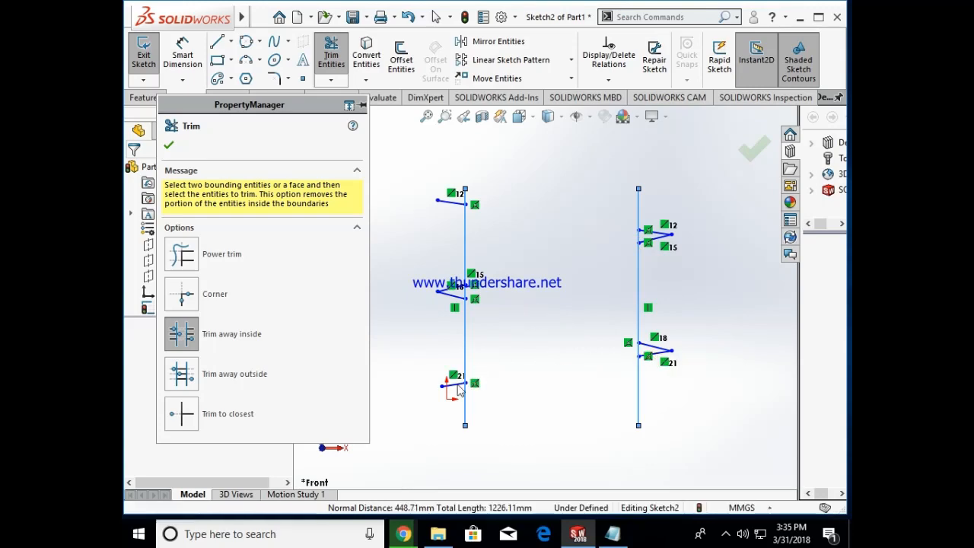
key("Escape")
Step: Switch to Notepad and append "IRRESPECTIVE OF WHTHER U SECLECT OUTSIDE OR INSIDE OF THE BOUNDRY THE INSIDEPART IS ONLY DELETED" after "BOUNDARIES", on two lines
left_click(613, 534)
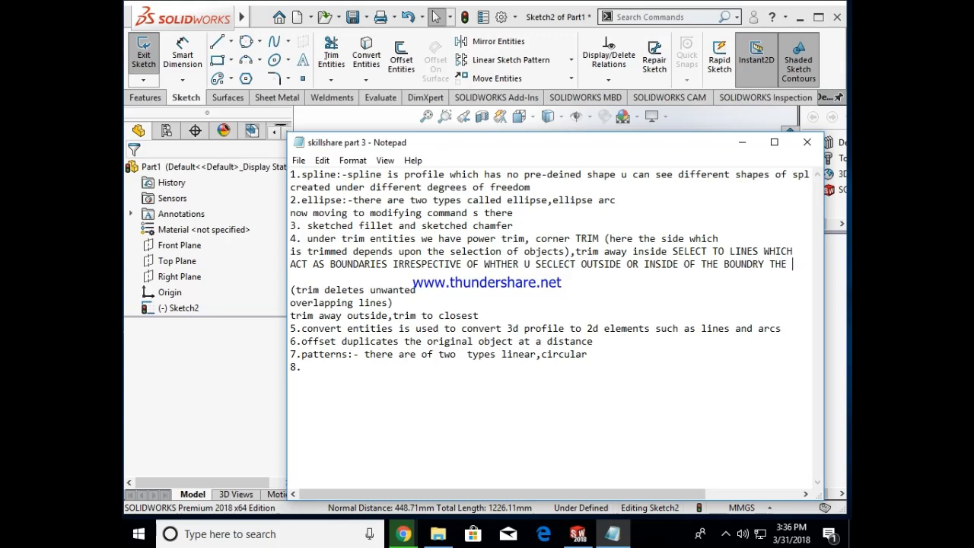
type("IDEPART IS ONLY")
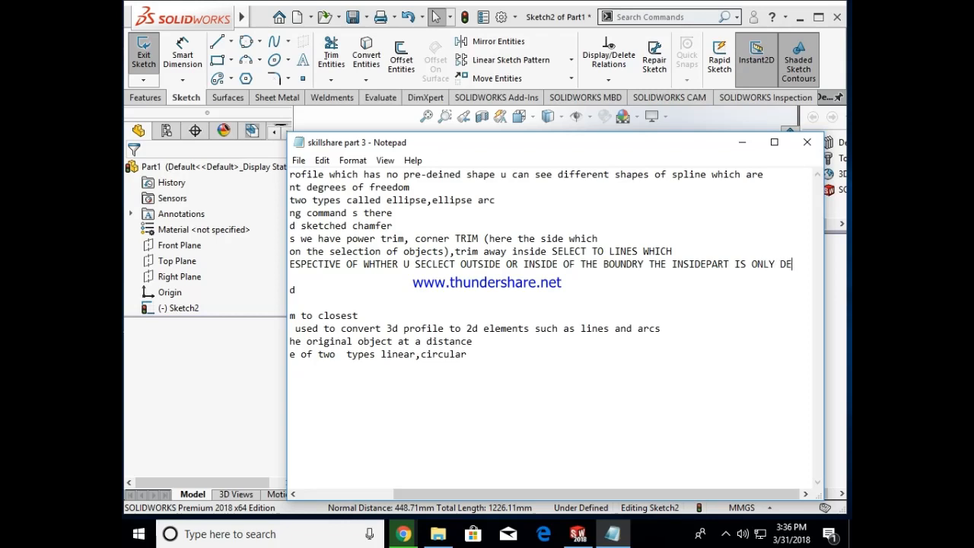
type("D")
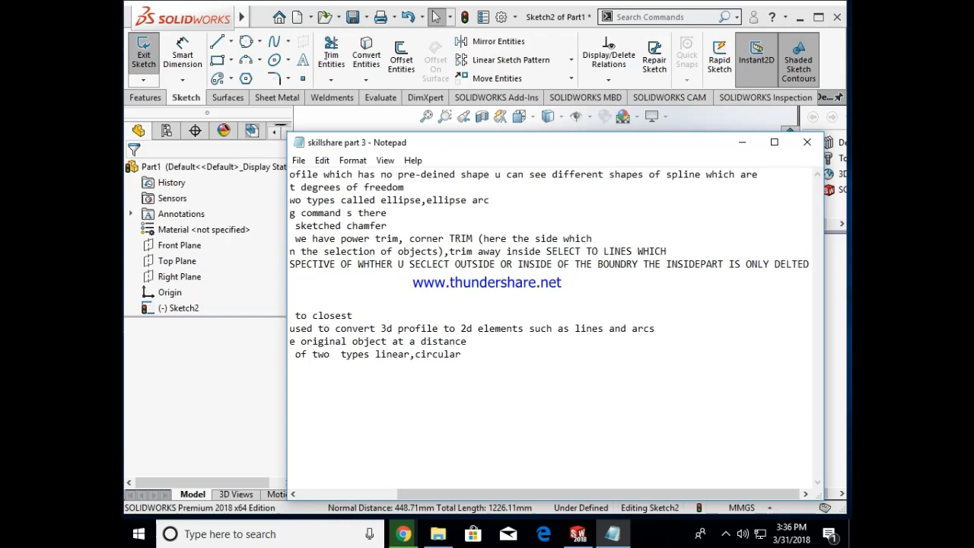
type("E")
key("Return")
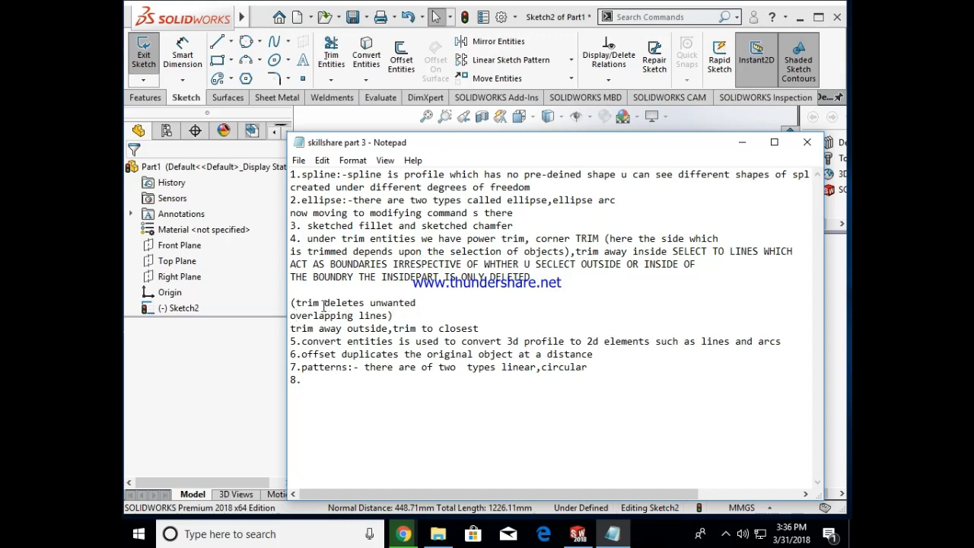
Step: Move the note "(trim deletes unwanted overlapping lines)" to directly after "under trim entities" in item 4, and remove the leftover blank lines
left_click_drag(290, 303, 414, 315)
key("ctrl+c")
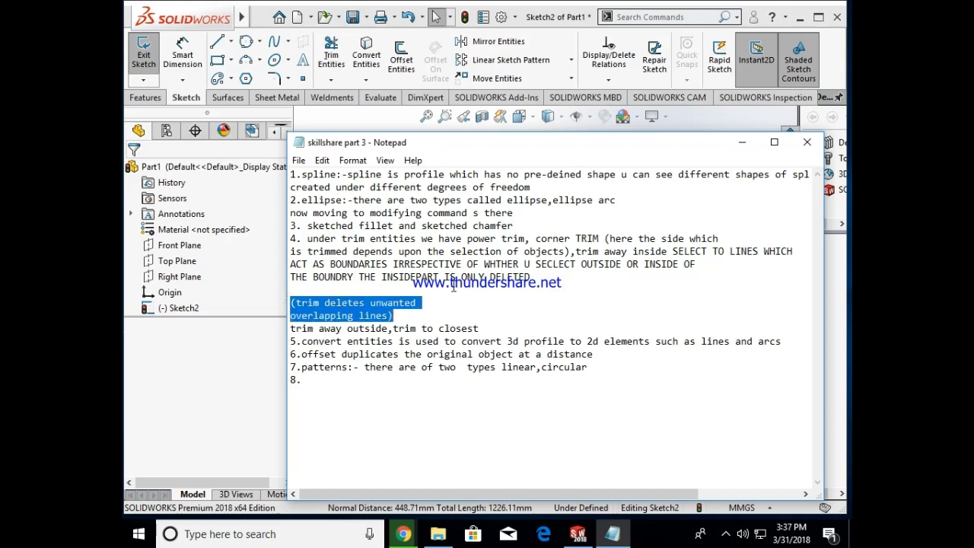
left_click(423, 240)
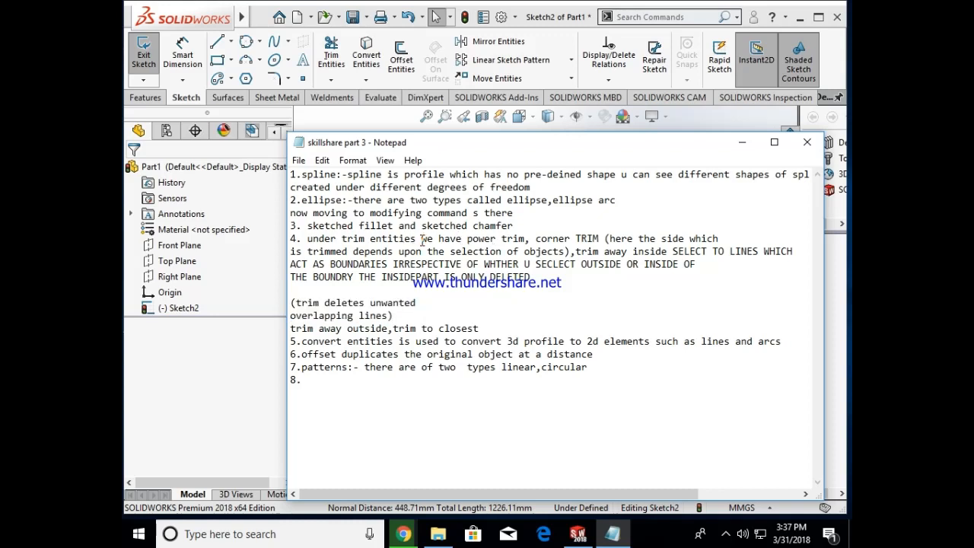
key("ctrl+v")
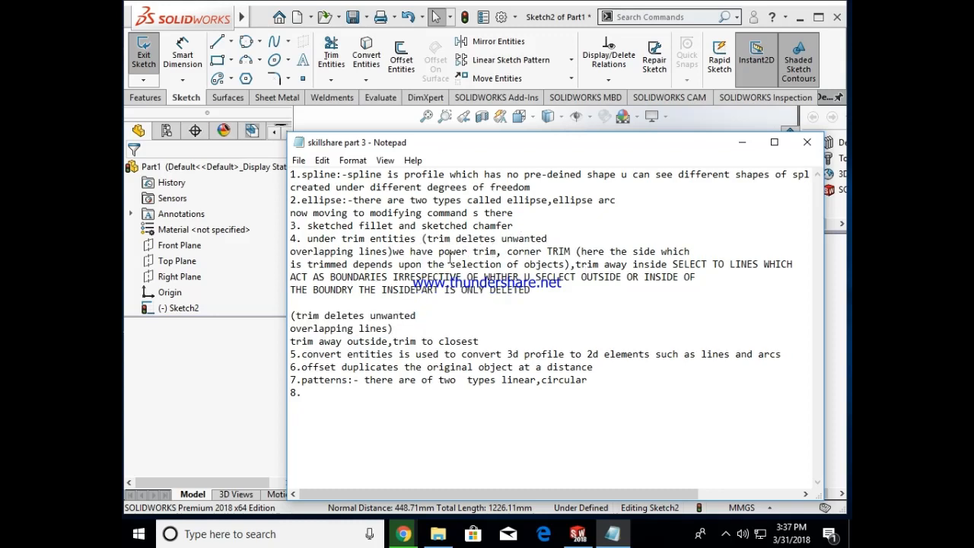
left_click_drag(401, 328, 296, 315)
key("Delete")
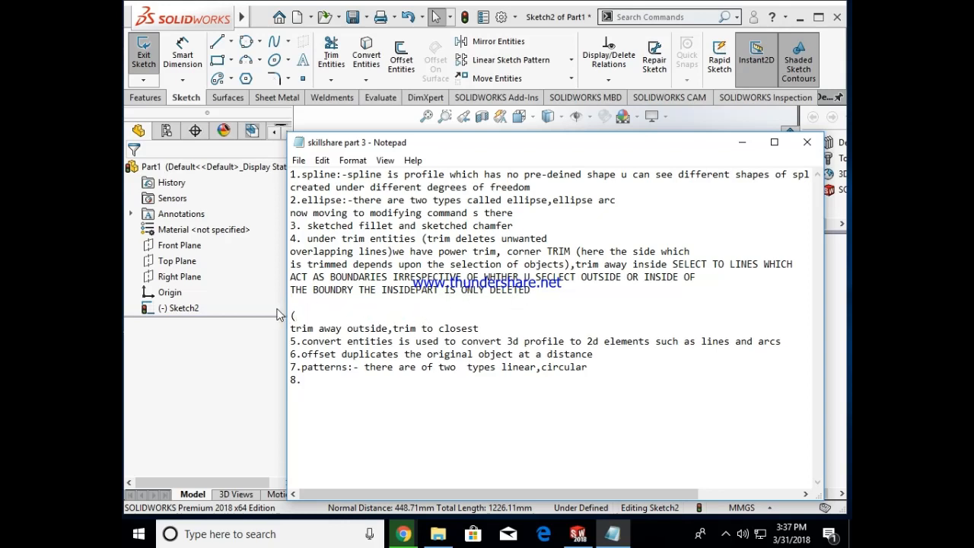
key("BackSpace")
key("BackSpace")
key("BackSpace")
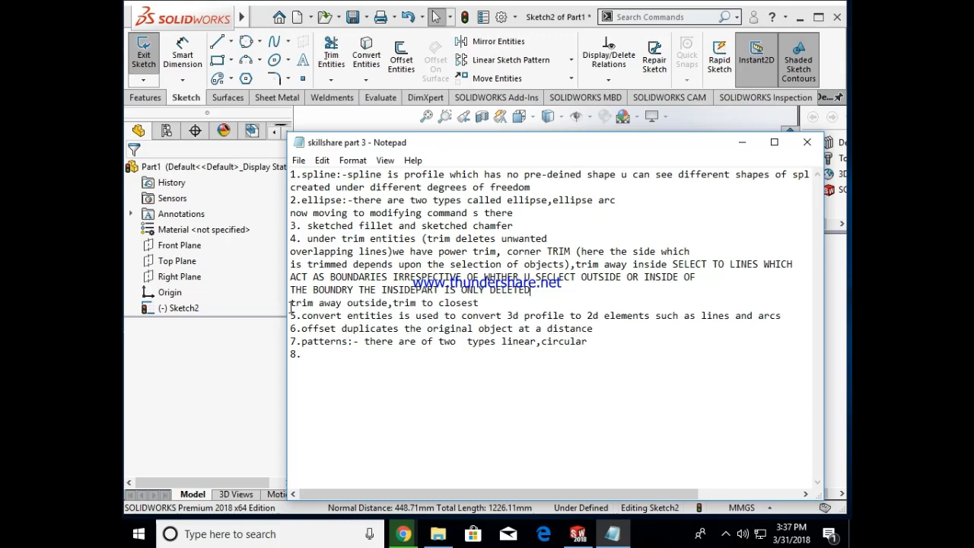
Step: Highlight "trim away outside" in item 4 of the notes and return to SOLIDWORKS
left_click_drag(290, 306, 383, 303)
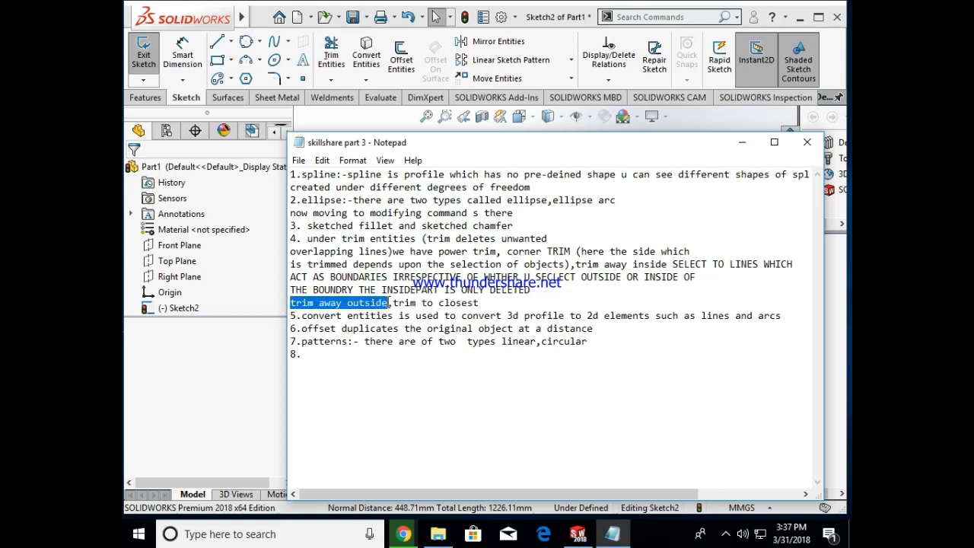
left_click(742, 142)
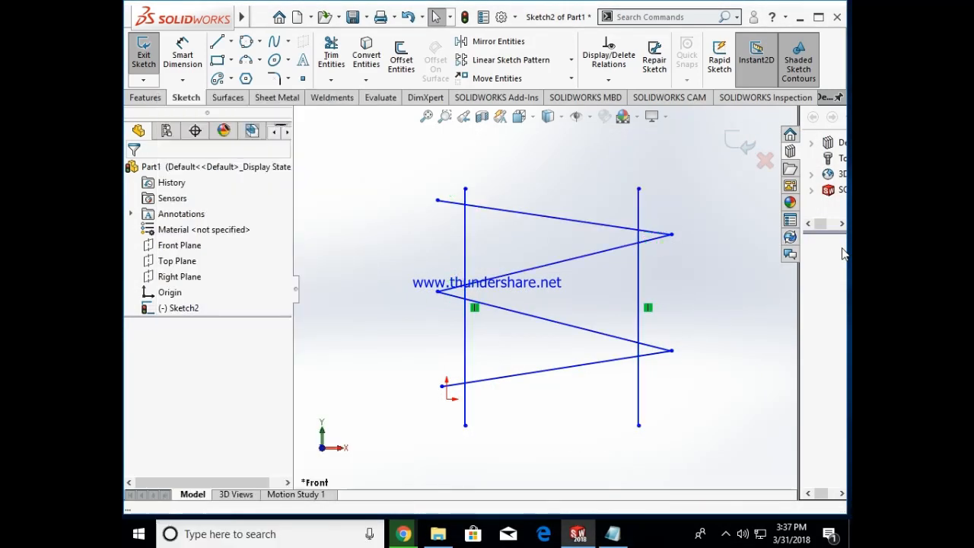
Step: Trim the four zigzag lines with Trim away outside, using the two vertical lines as boundaries
key("ctrl+z")
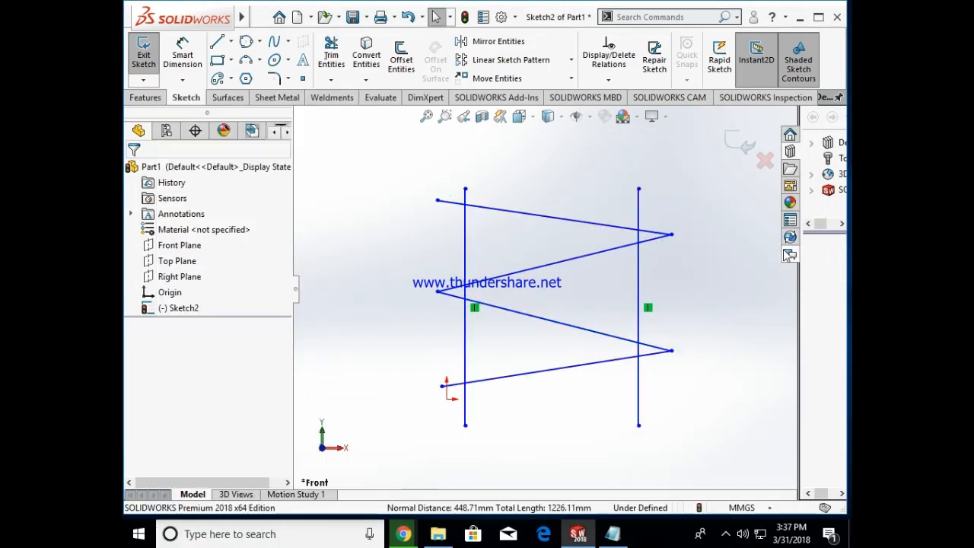
left_click(344, 77)
left_click(353, 96)
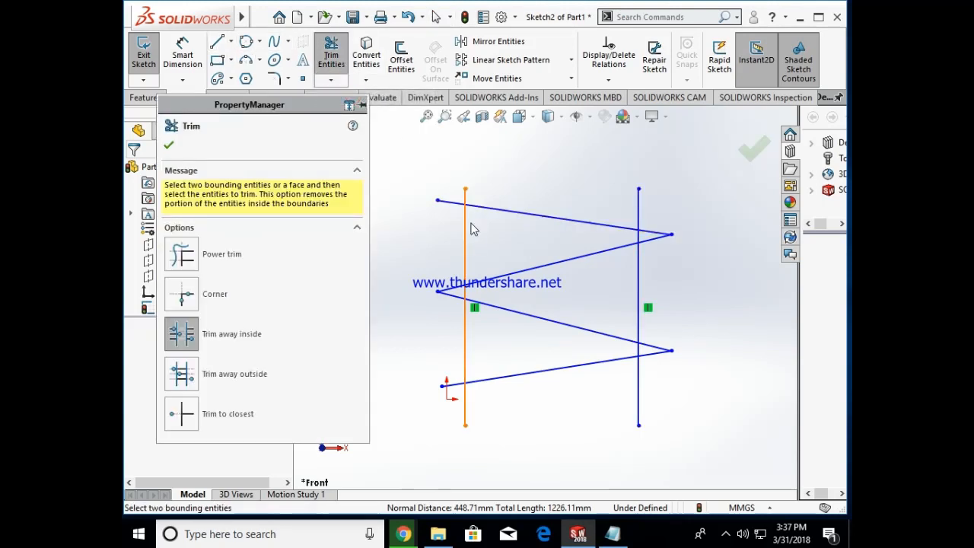
left_click(465, 226)
left_click(639, 262)
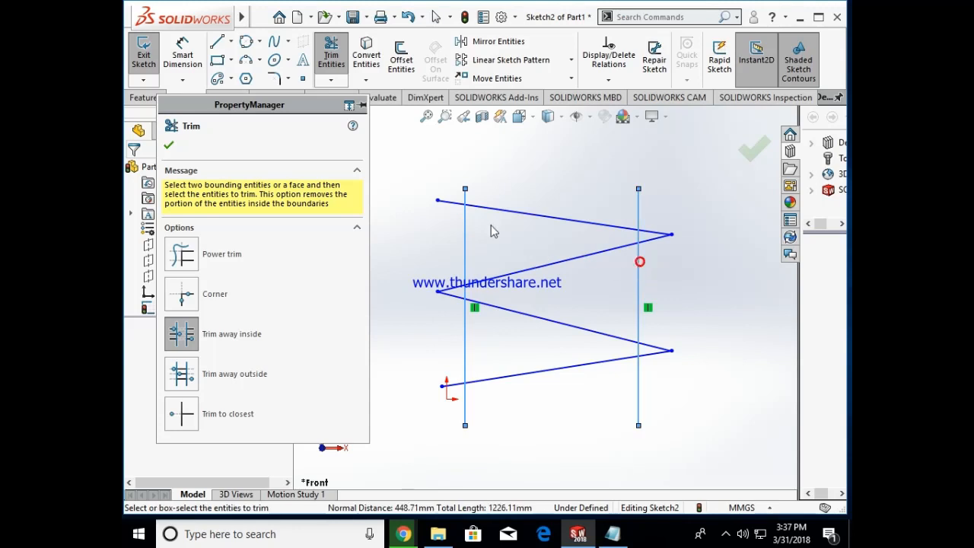
left_click(181, 378)
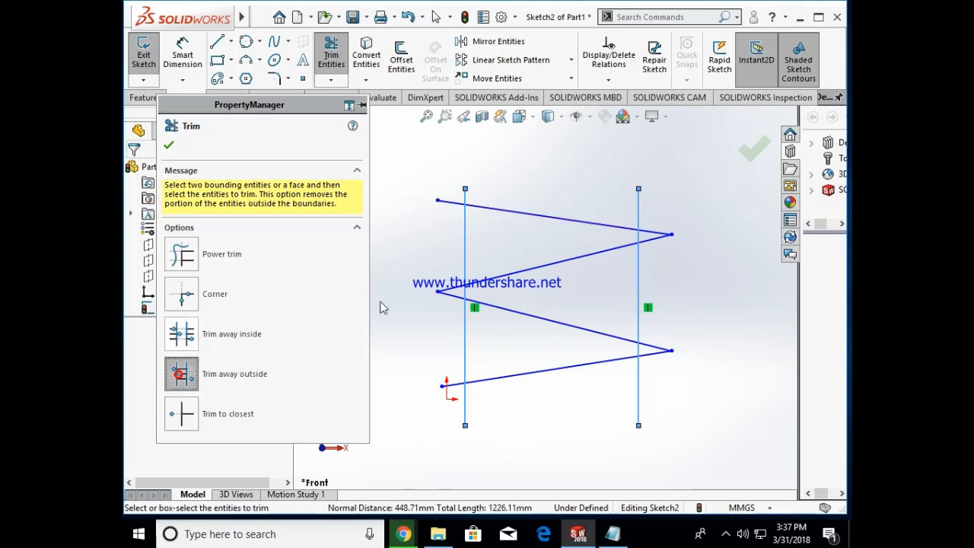
left_click(456, 204)
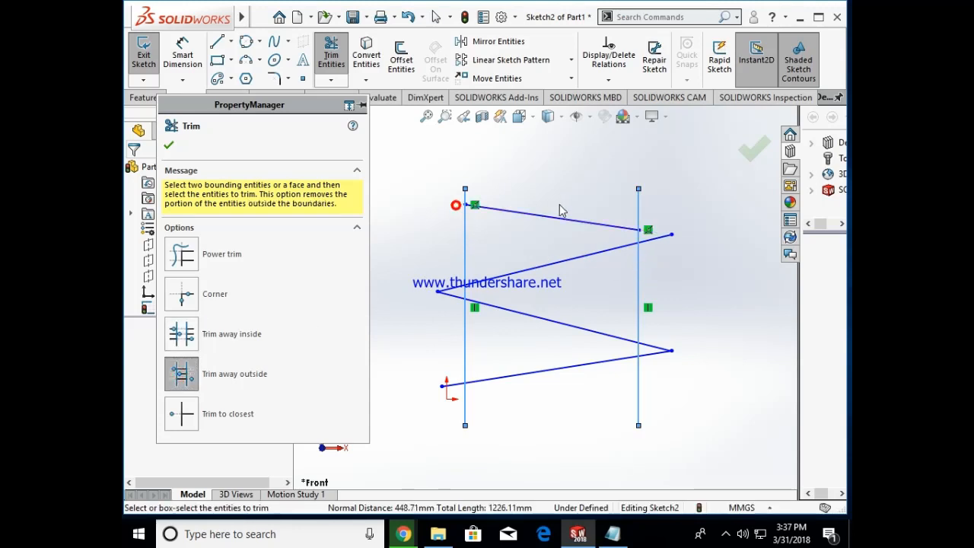
left_click(588, 228)
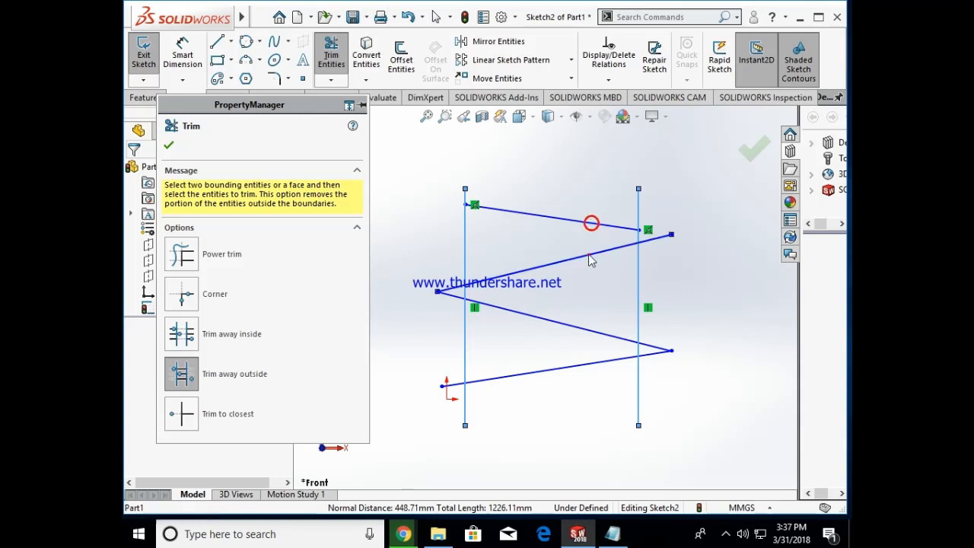
left_click(589, 253)
left_click(578, 328)
left_click(576, 366)
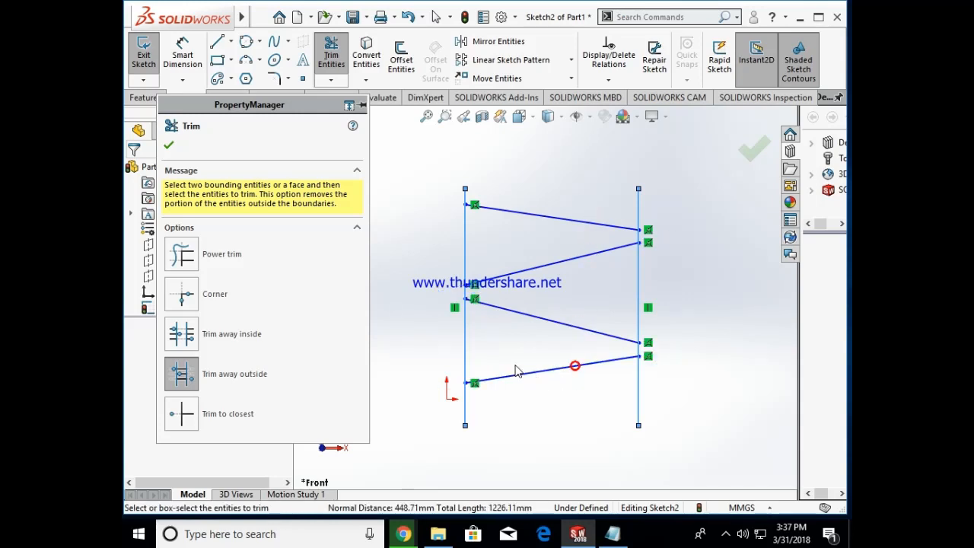
key("Escape")
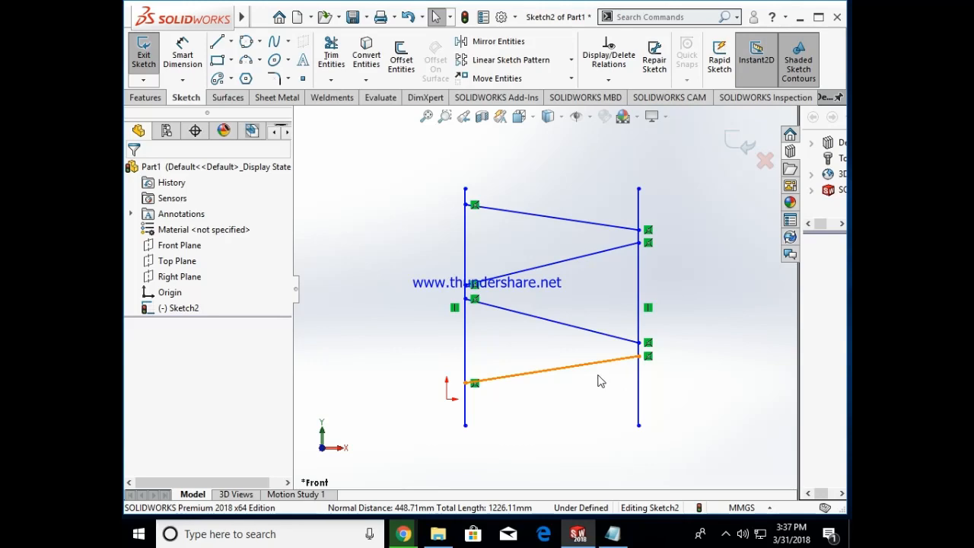
Step: Switch to Notepad, highlight "trim to closest" in item 4 of the notes, and return to SOLIDWORKS
left_click(612, 533)
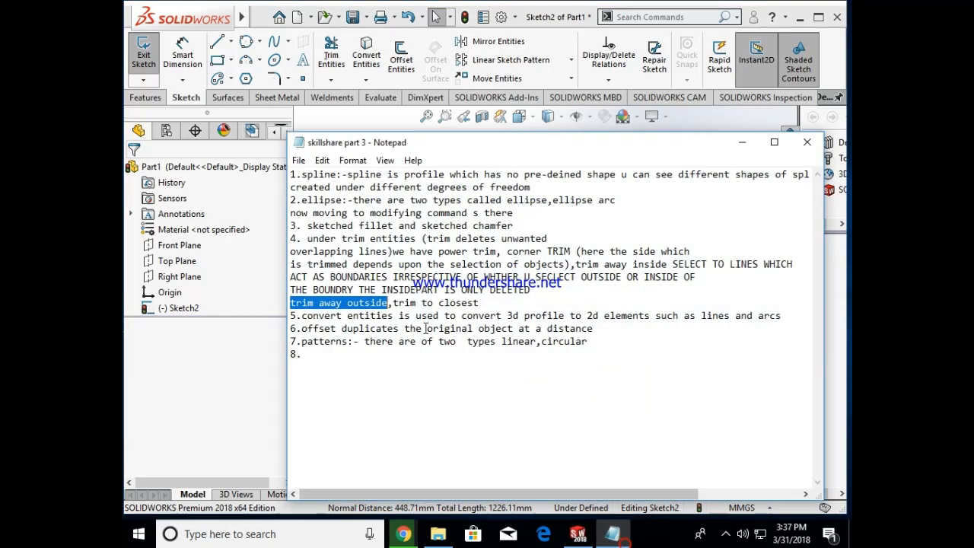
left_click_drag(394, 301, 485, 303)
left_click(737, 142)
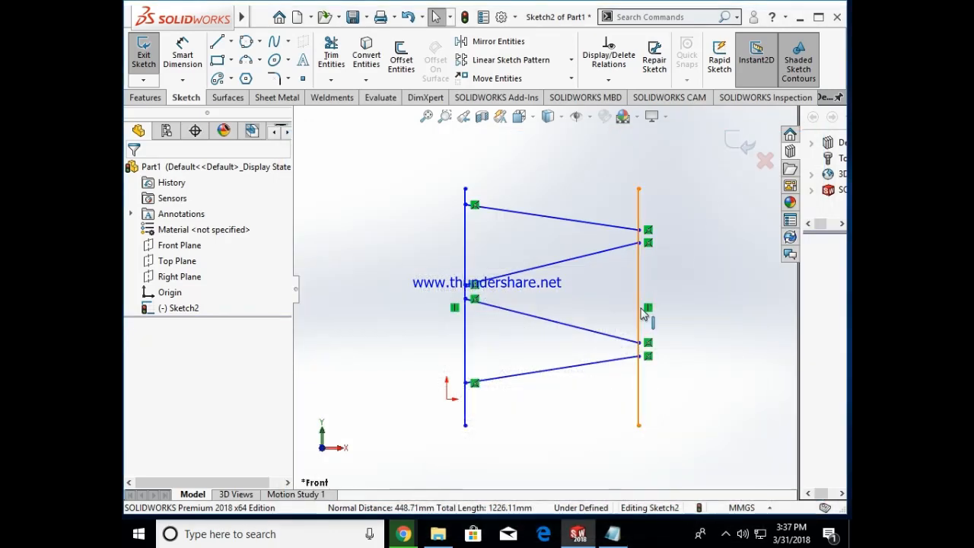
Step: Delete all sketch entities and sketch a chain of four connected lines whose last segment crosses the first
key("ctrl+a")
key("Delete")
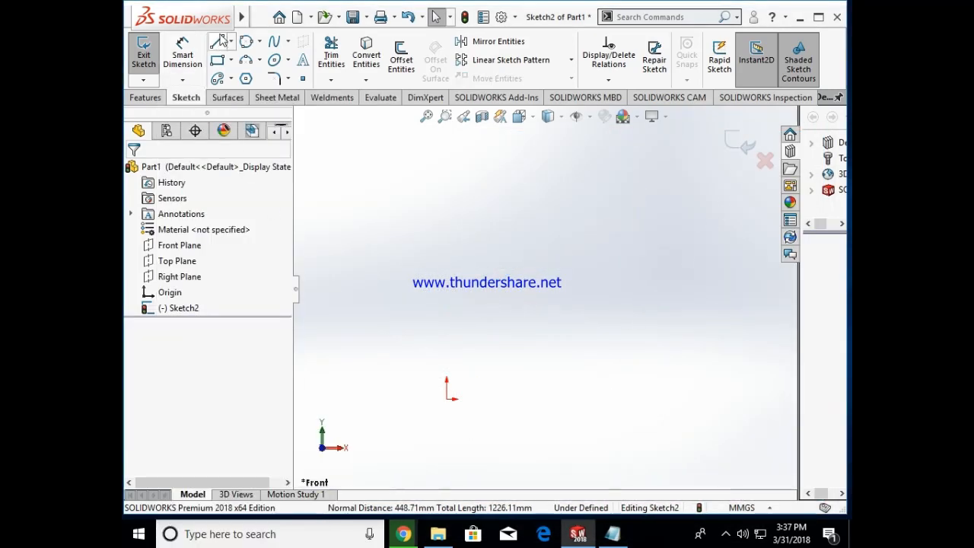
left_click(219, 41)
left_click(479, 250)
left_click(585, 226)
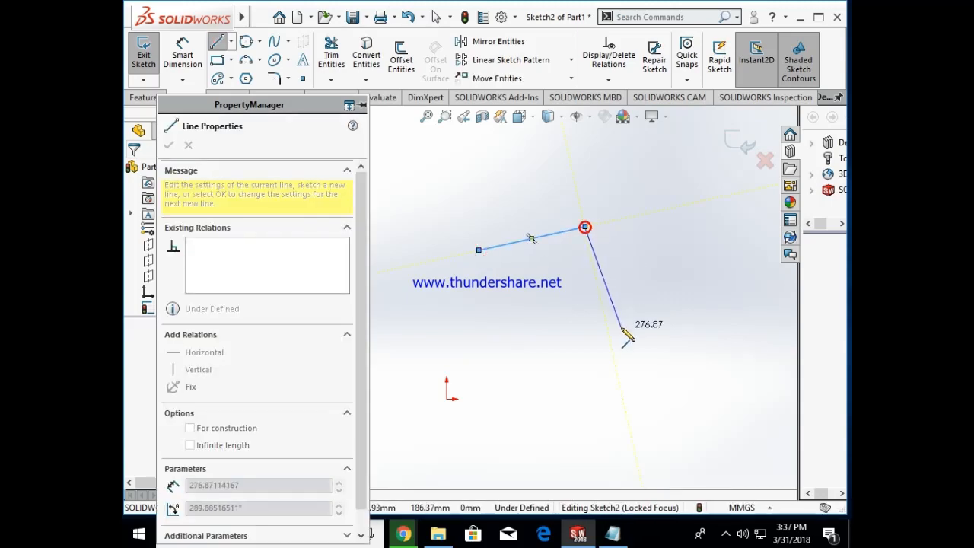
left_click(622, 327)
left_click(543, 303)
left_click(502, 203)
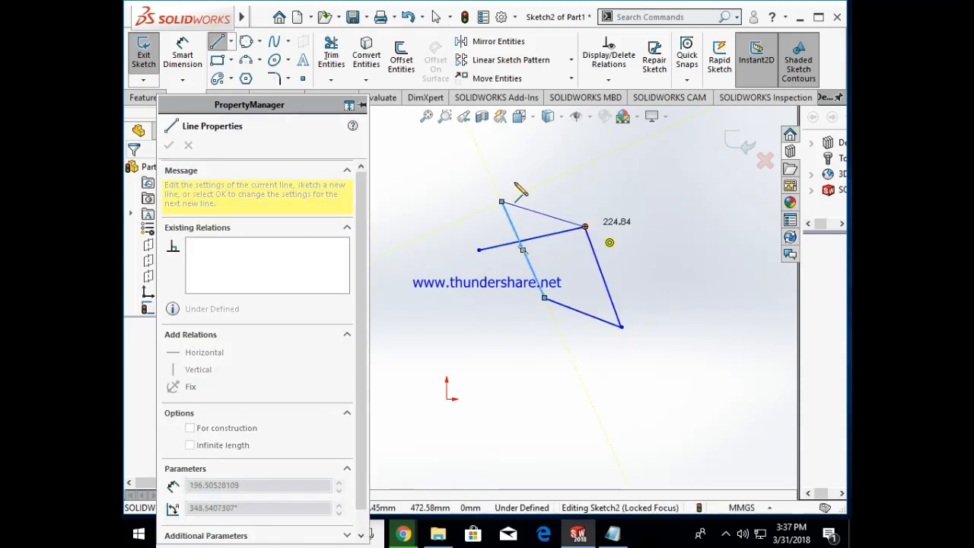
key("Escape")
Step: Remove every segment of the crossing line chain with the Trim to closest option
left_click(332, 79)
left_click(350, 96)
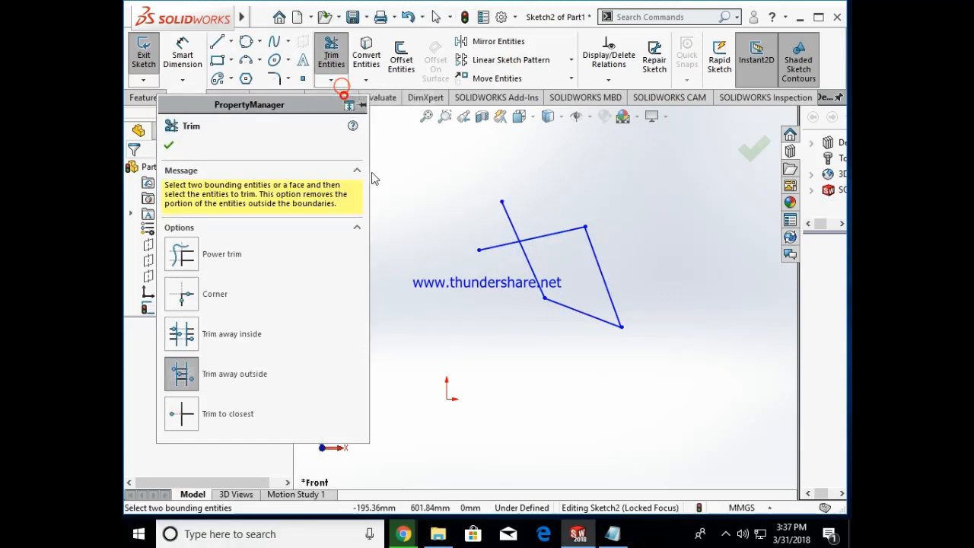
left_click(186, 421)
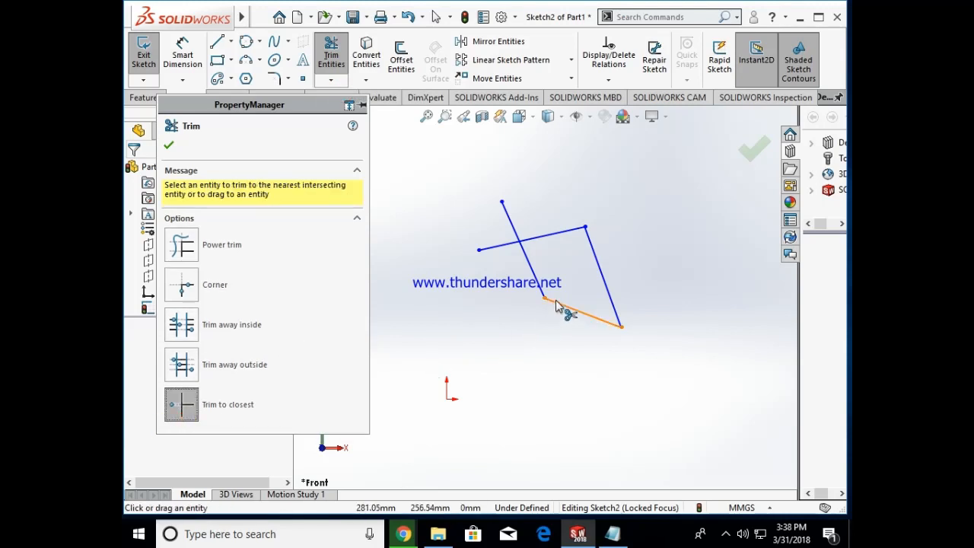
left_click(559, 308)
left_click(543, 288)
left_click(535, 239)
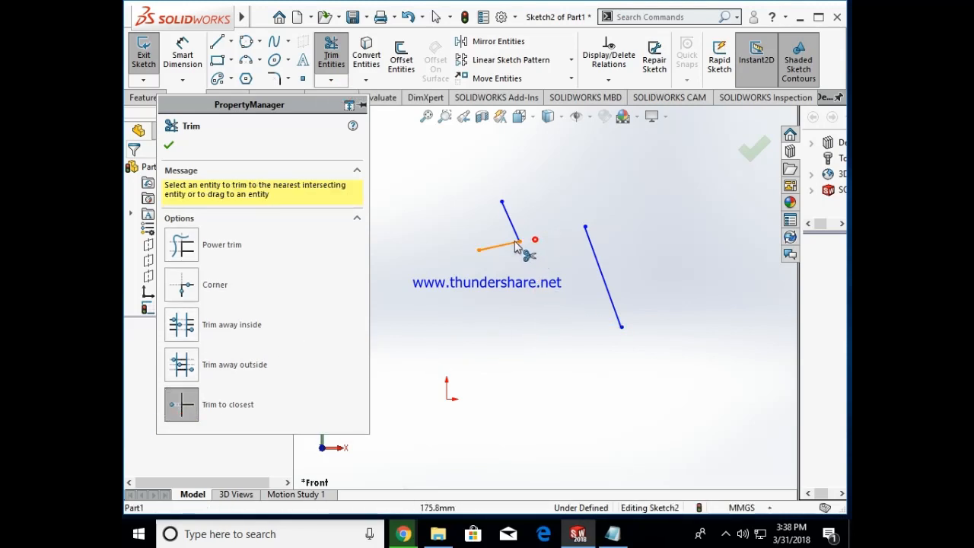
left_click(514, 241)
left_click(513, 230)
left_click(604, 276)
key("Escape")
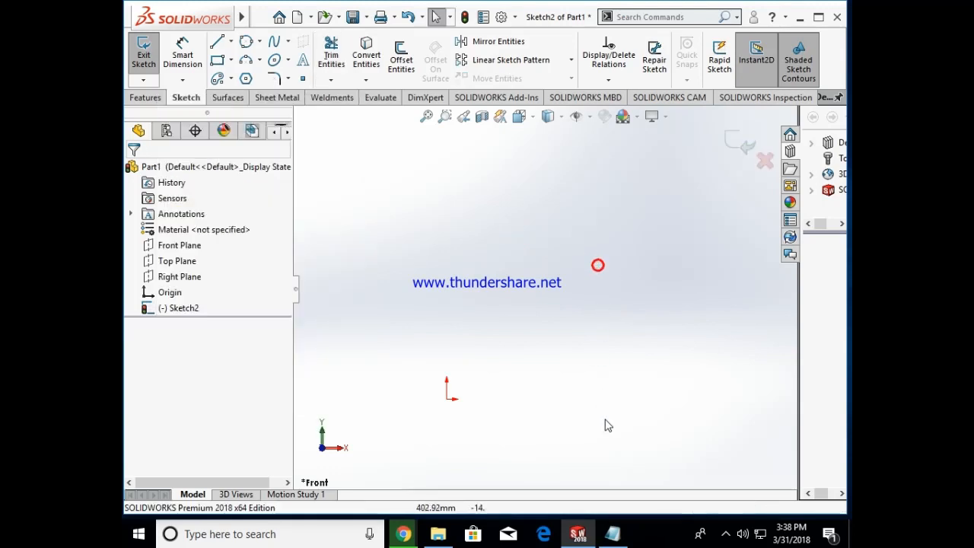
Step: Sketch a vertical line and a separate short, slightly sloped line to the right of it, leaving a gap between them
left_click(330, 79)
left_click(346, 113)
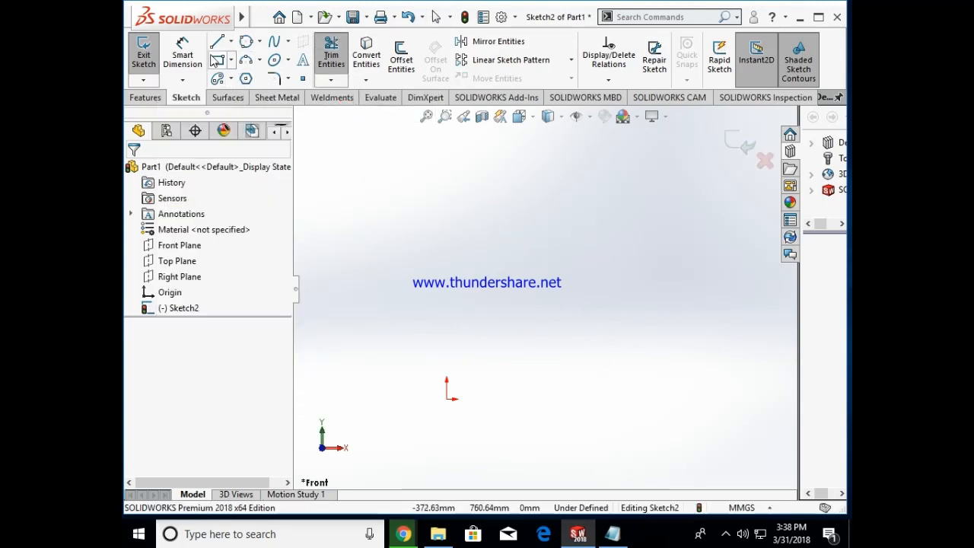
left_click(218, 42)
left_click_drag(574, 238, 574, 361)
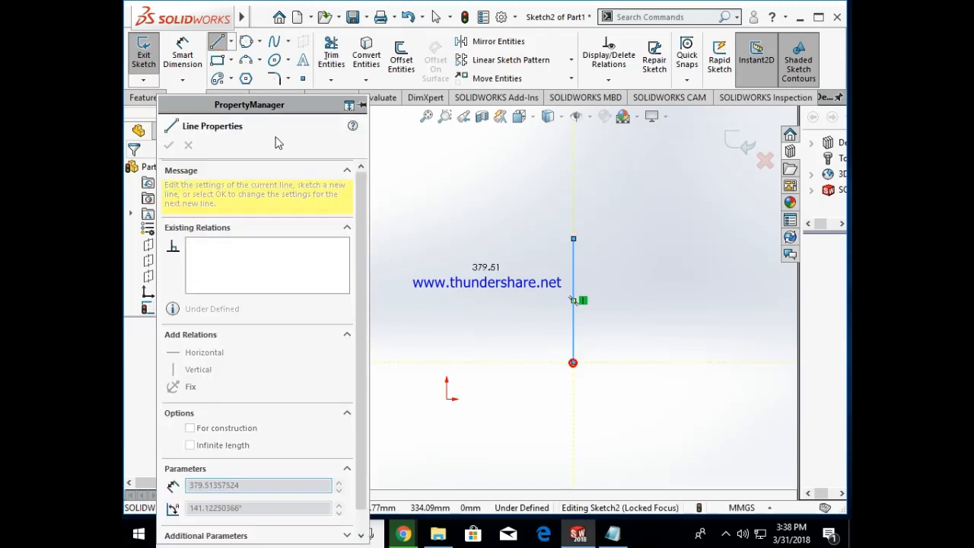
left_click(222, 47)
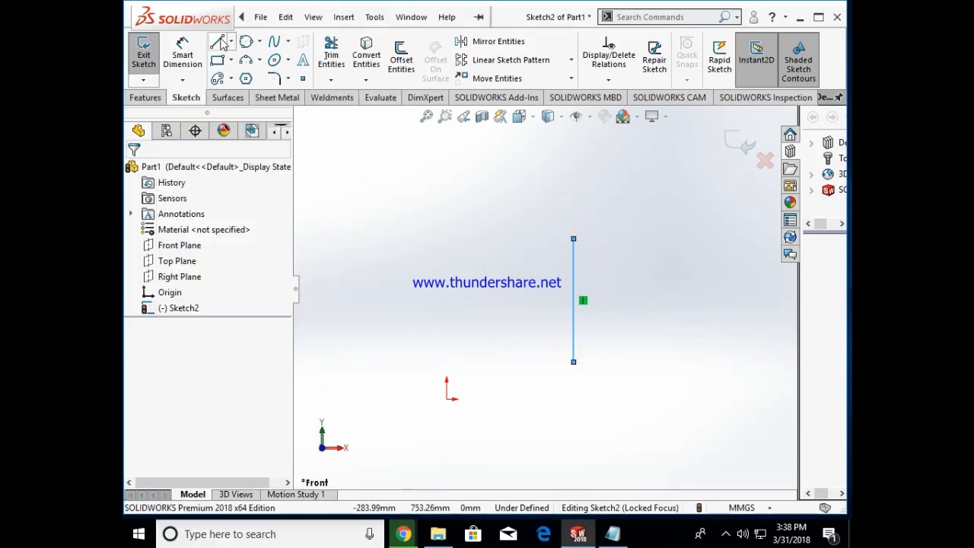
left_click(217, 42)
left_click(694, 293)
left_click(624, 286)
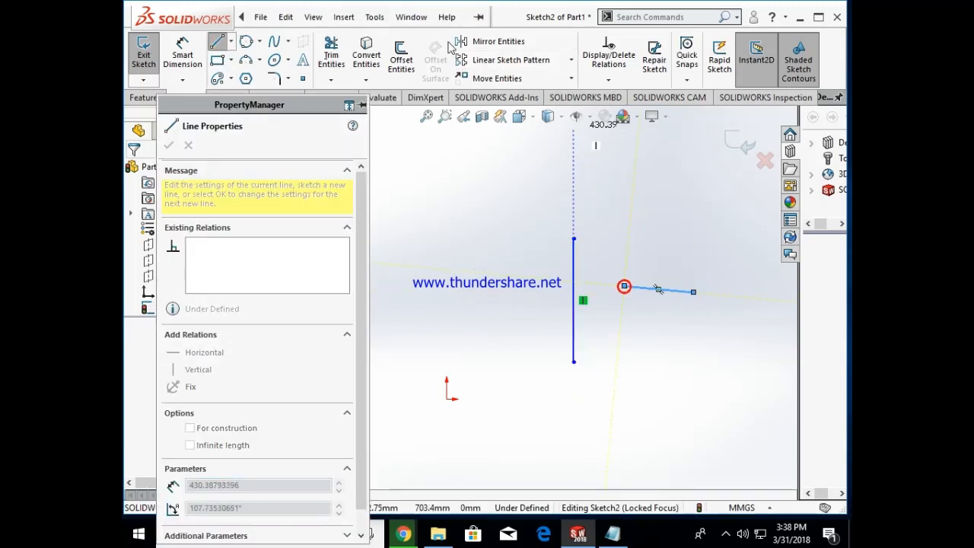
Step: Extend the short sloped line to the vertical line with Extend Entities, and try extending the vertical line too
left_click(335, 82)
left_click(365, 112)
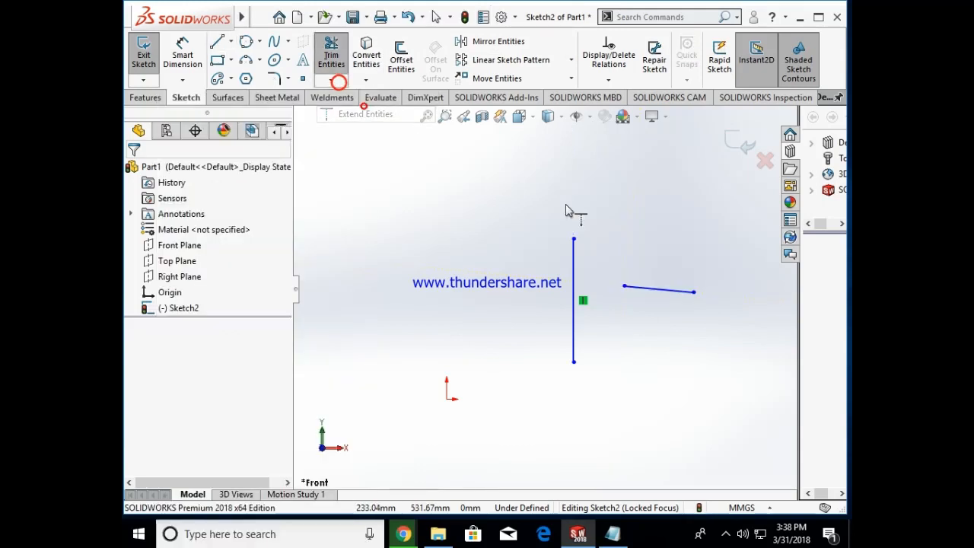
left_click(646, 290)
left_click(576, 320)
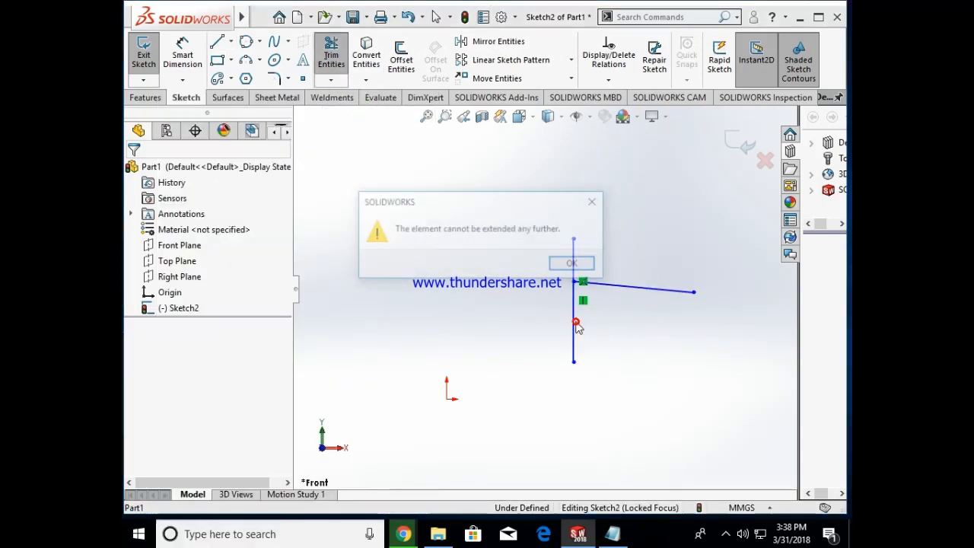
left_click(571, 264)
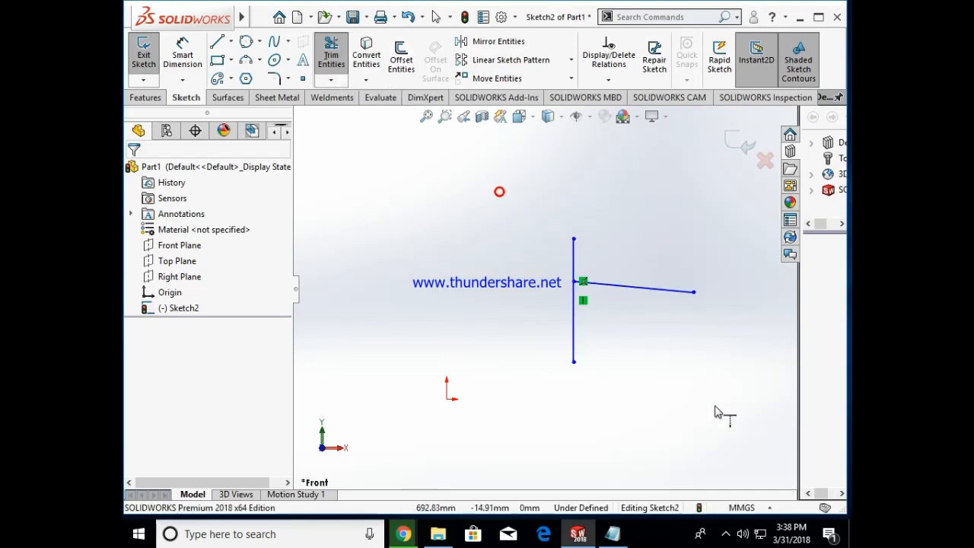
Step: Switch to Notepad, highlight the convert entities note in item 5, and return to SOLIDWORKS
left_click(612, 534)
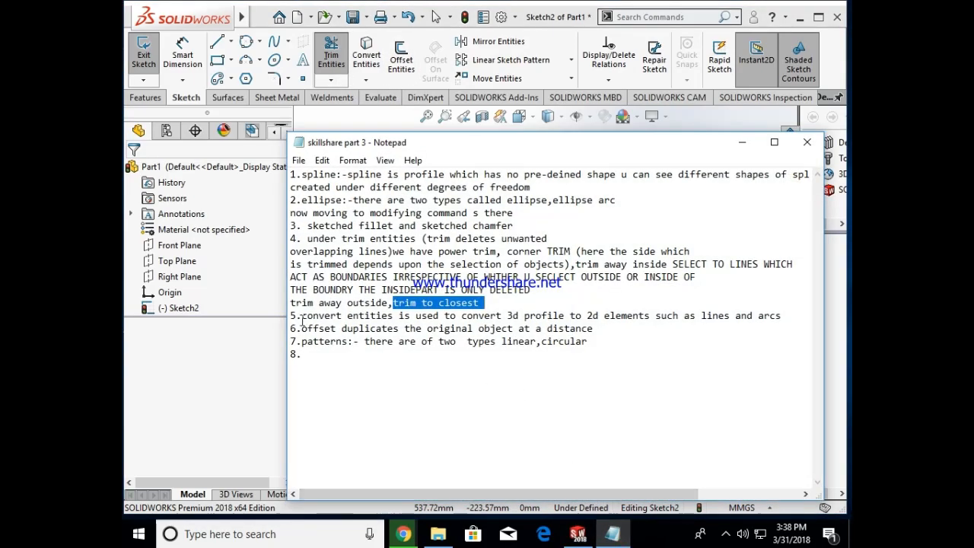
left_click_drag(302, 316, 787, 319)
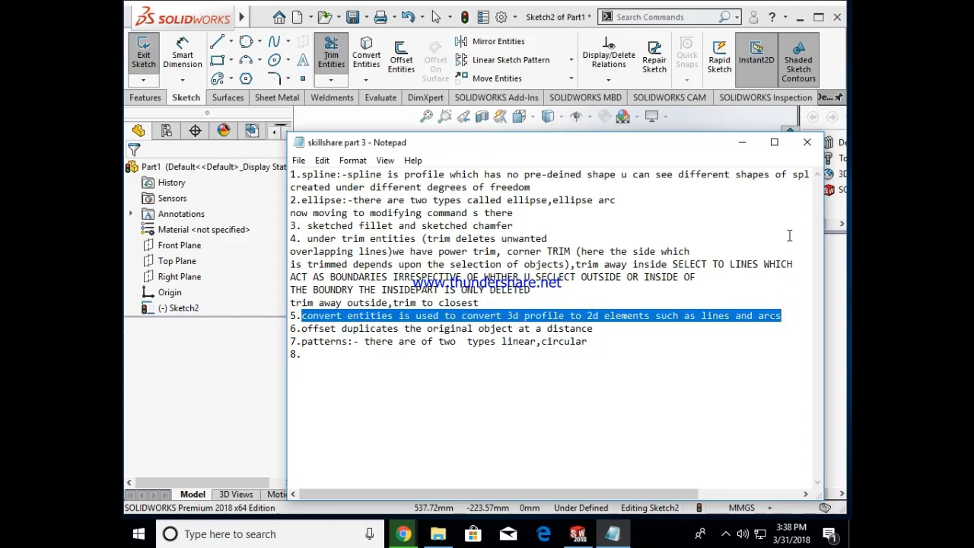
left_click(742, 142)
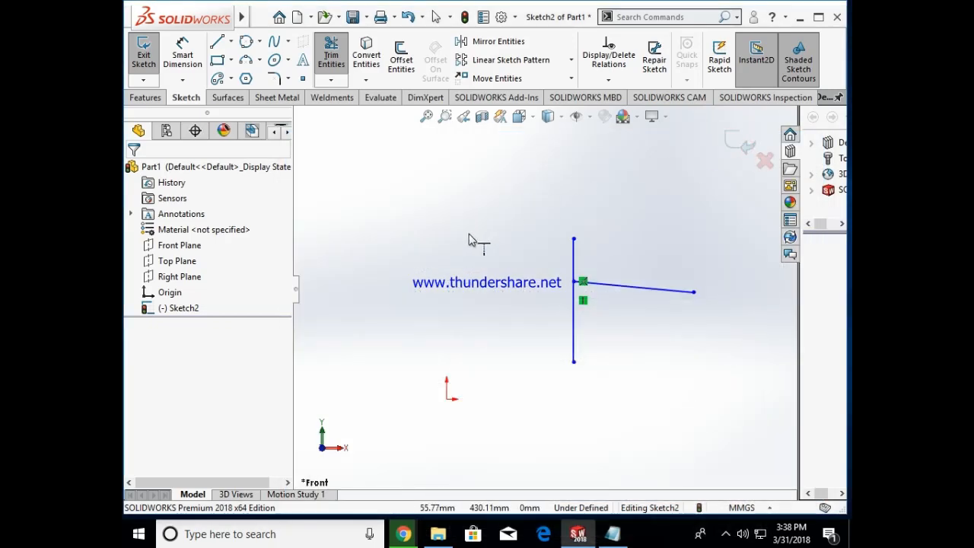
Step: Delete both sketched lines and draw a corner rectangle above and to the right of the origin
key("Escape")
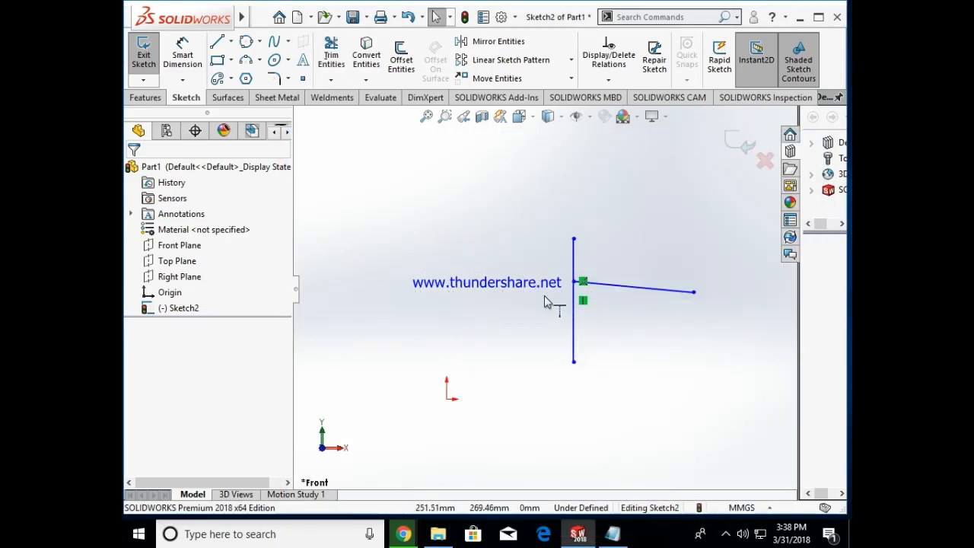
mouse_move(519, 179)
left_mouse_down()
mouse_move(630, 256)
mouse_move(748, 391)
left_mouse_up()
key("Delete")
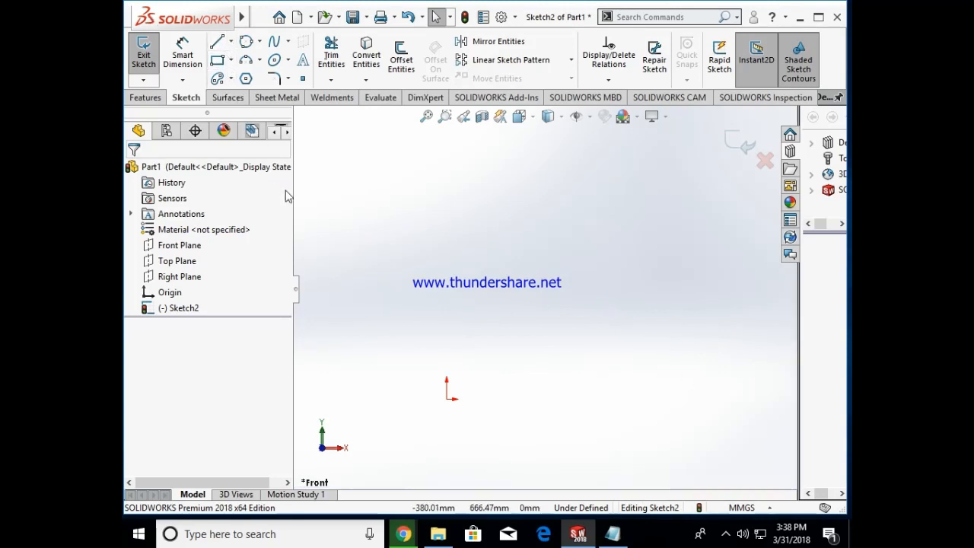
left_click(218, 61)
left_click(494, 226)
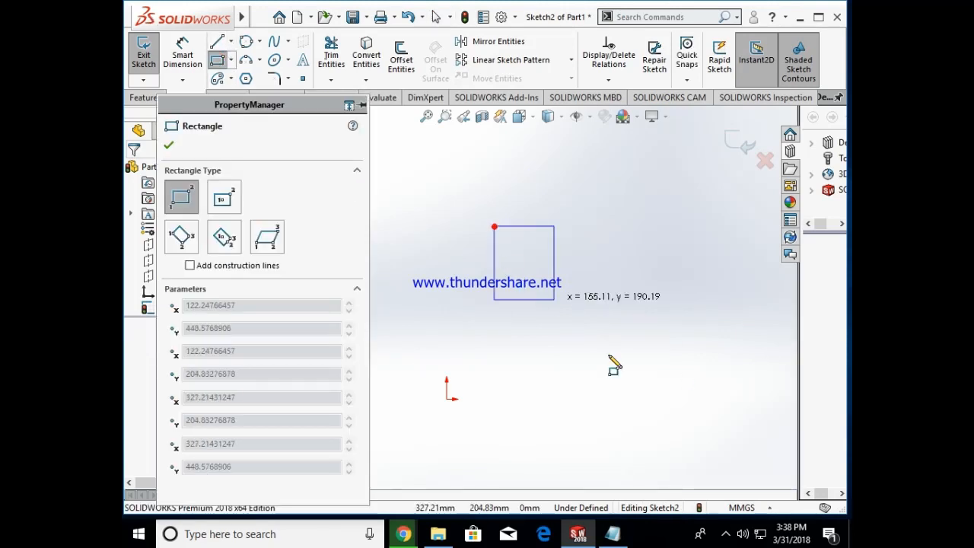
left_click(688, 429)
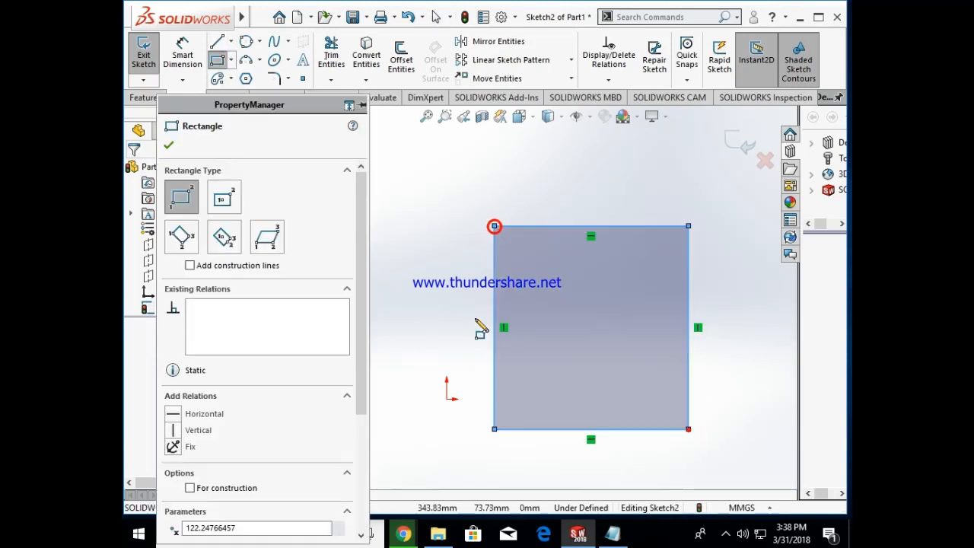
Step: Extrude the rectangle as a Blind boss with a depth of 120 mm
left_click(145, 98)
left_click(144, 66)
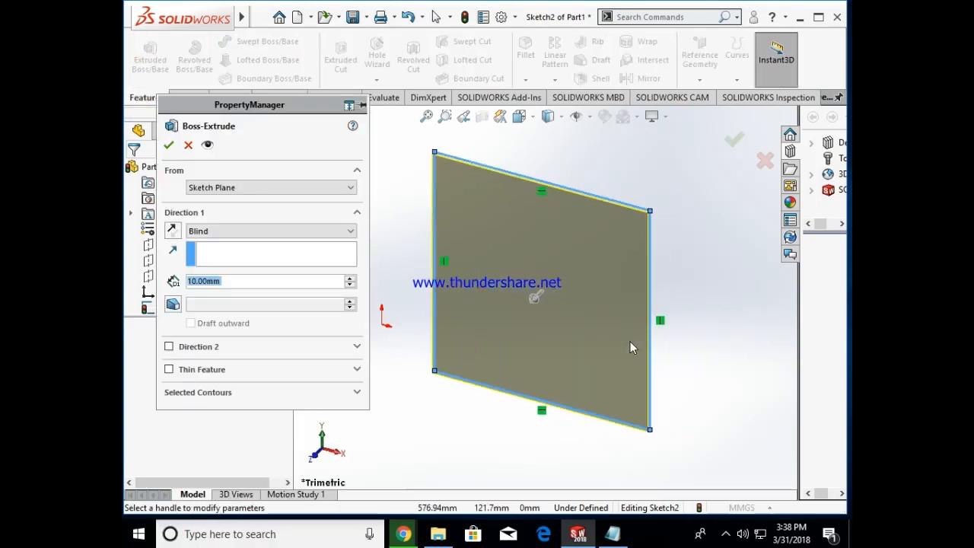
left_click_drag(349, 279, 349, 278)
left_click(169, 145)
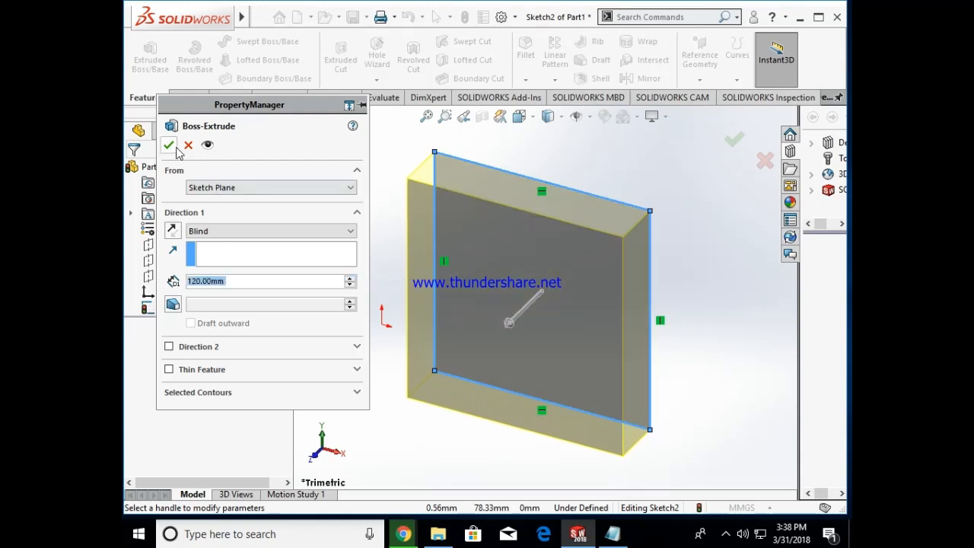
left_click(481, 438)
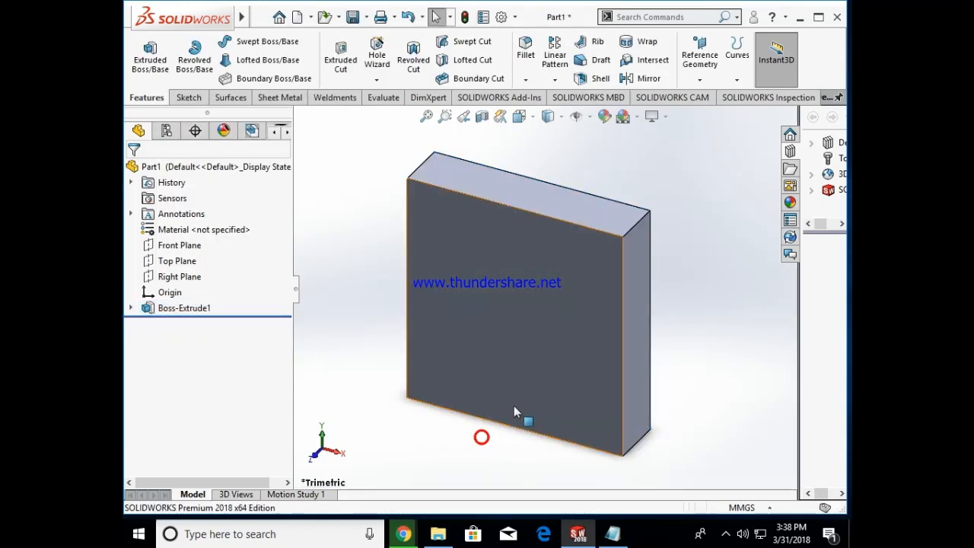
middle_click_drag(526, 378, 595, 281)
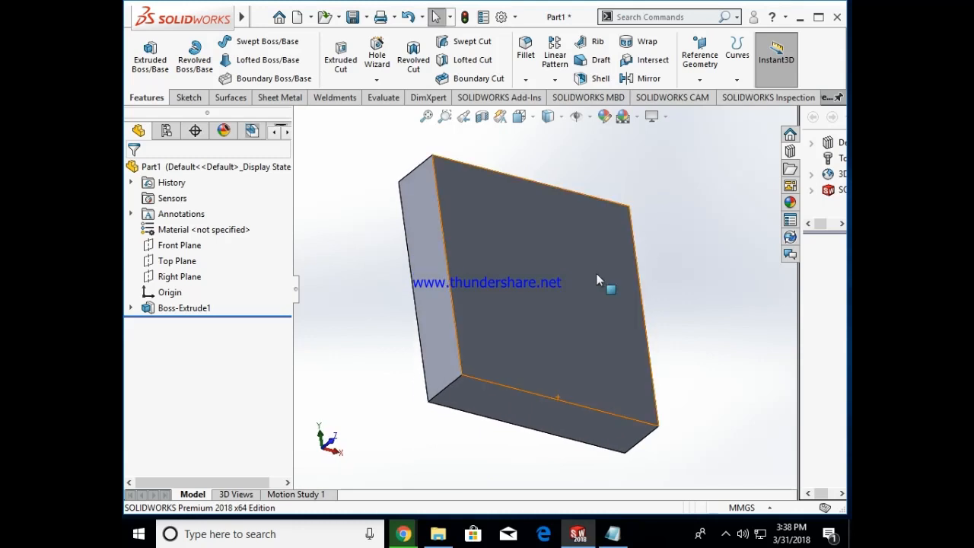
left_click(590, 288)
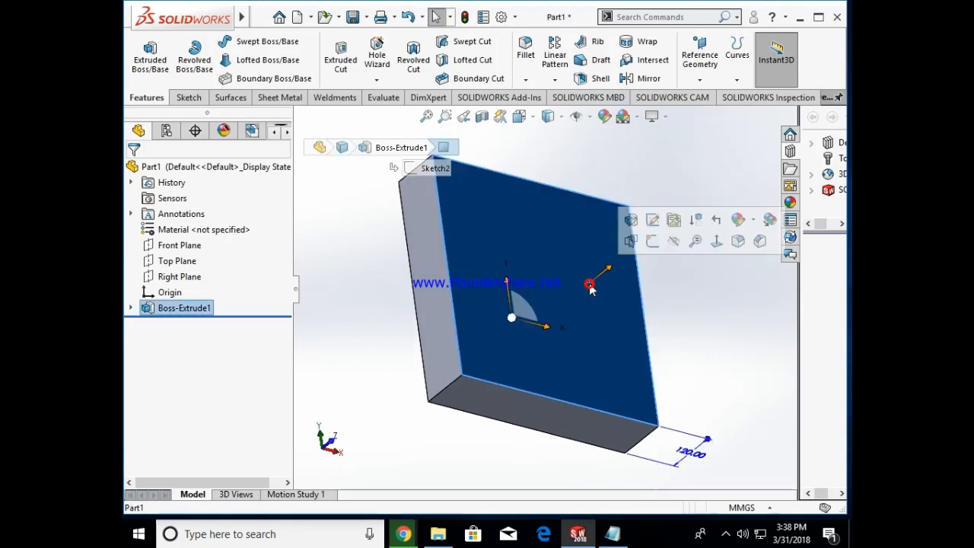
left_click(649, 240)
left_click(246, 43)
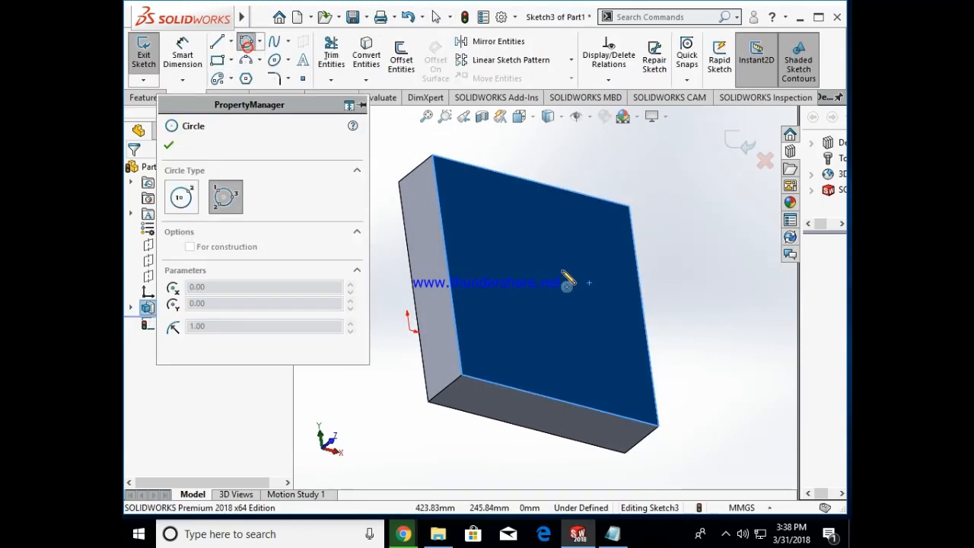
left_click(562, 271)
left_click(572, 326)
left_click(149, 52)
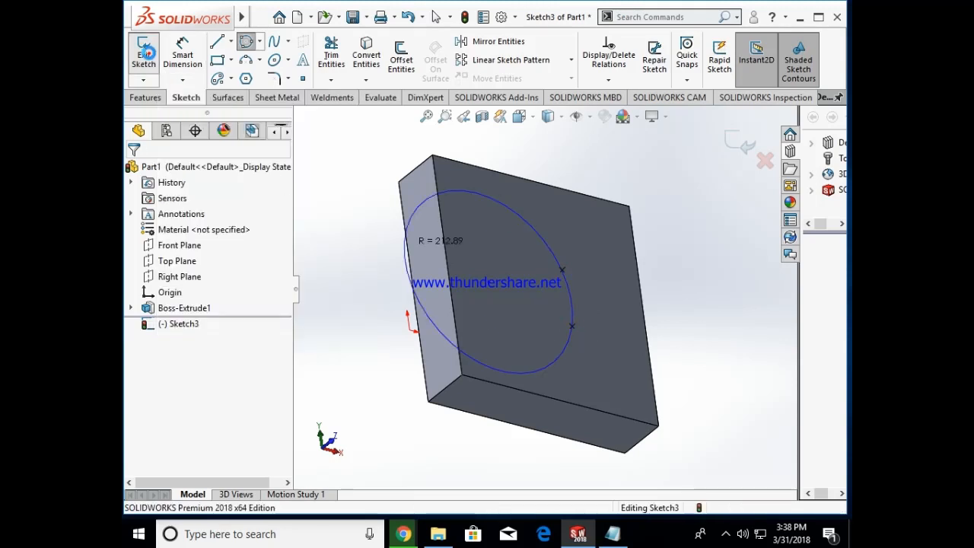
Step: Sketch a 10-sided polygon with an inscribed circle about 168 mm in diameter on the block's large face and extrude it 120 mm
left_click(188, 97)
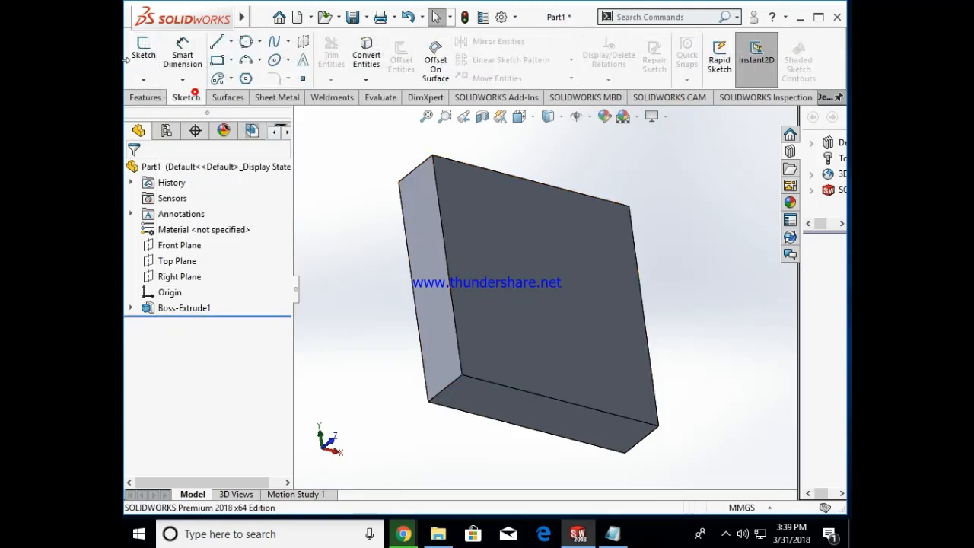
left_click(142, 55)
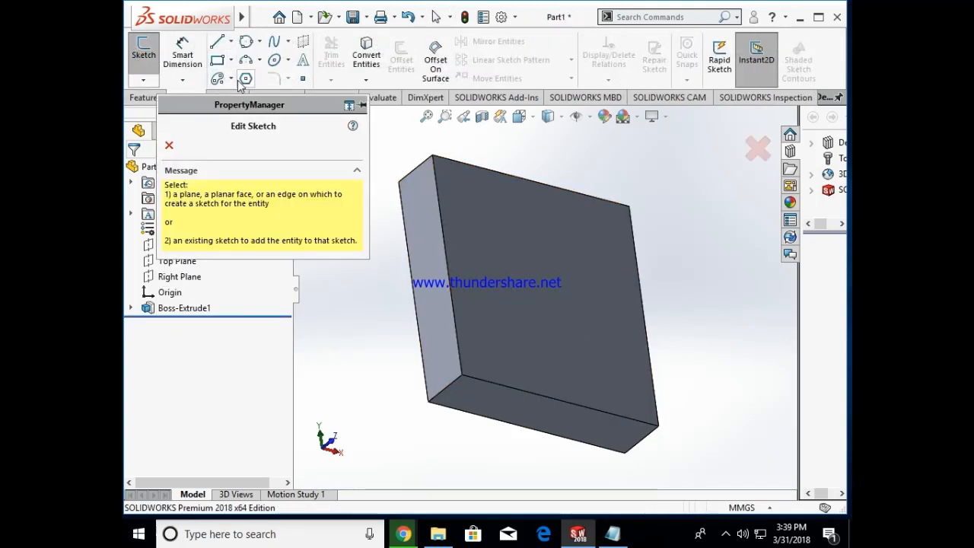
left_click(244, 78)
left_click(508, 256)
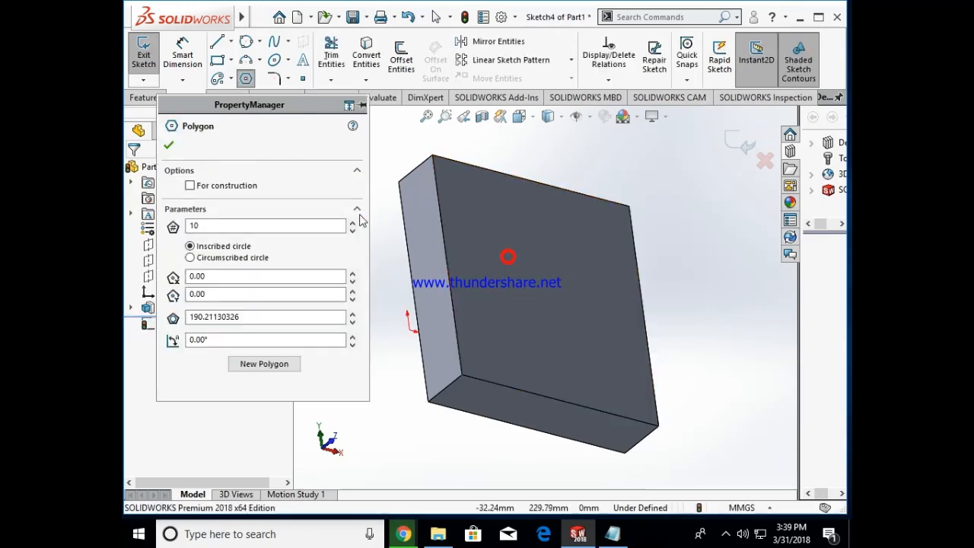
left_click(529, 258)
left_click(568, 300)
left_click(144, 53)
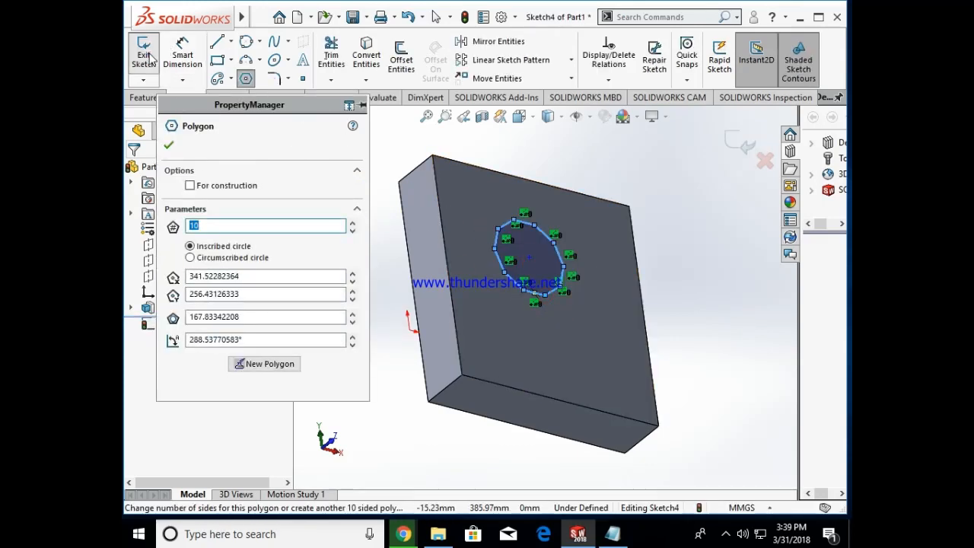
left_click(152, 67)
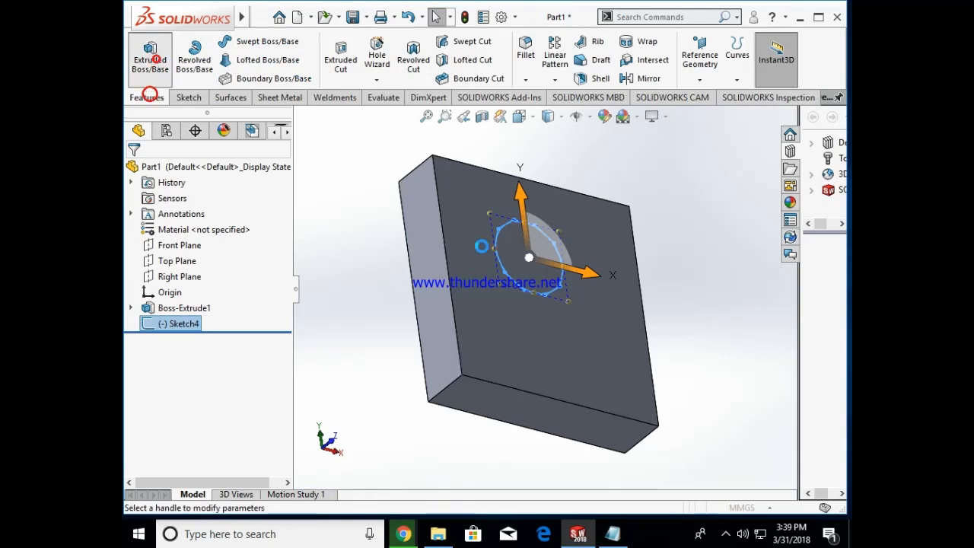
left_click(372, 300)
Step: Start a sketch on the polygon boss's end face and project its edges into it with Convert Entities
left_click(549, 226)
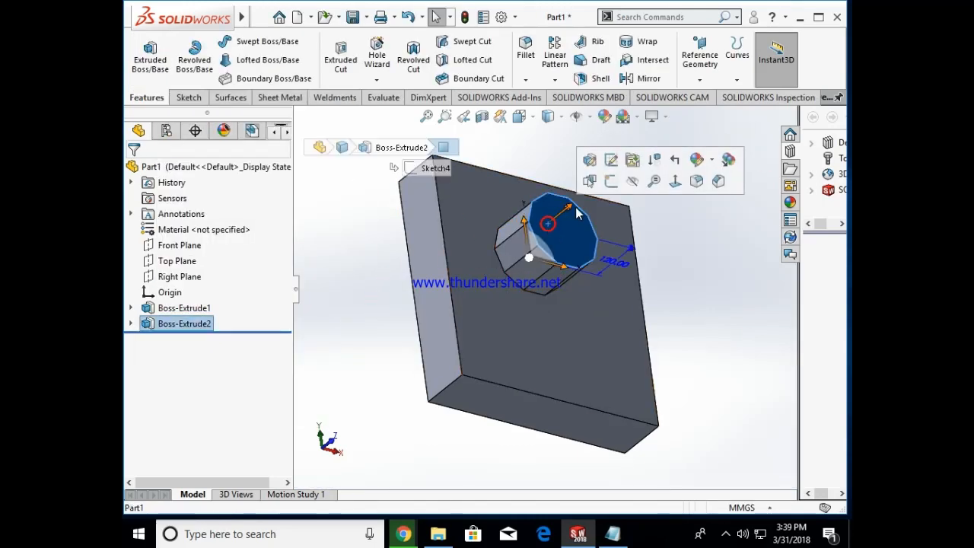
left_click(611, 181)
left_click(366, 79)
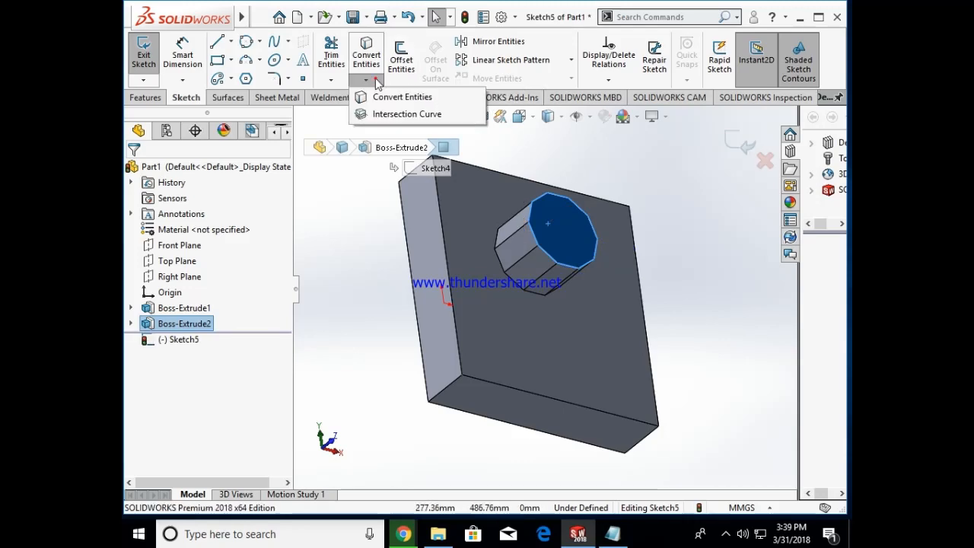
left_click(380, 96)
Step: Examine the converted lines around the boss's end face up close, checking individual segments, and exit the sketch
scroll(544, 280, "down", 3)
middle_click_drag(525, 268, 452, 245)
scroll(688, 244, "down", 6)
scroll(620, 267, "down", 2)
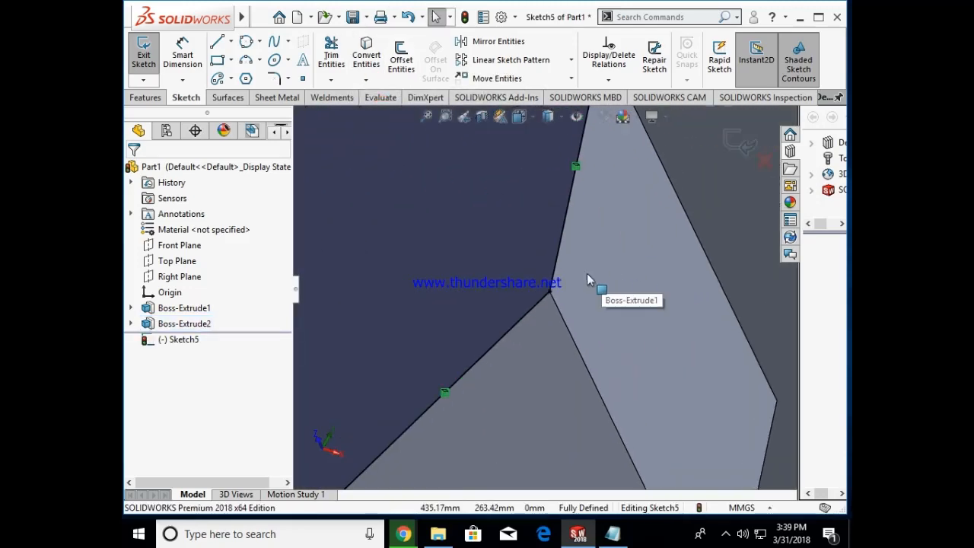
scroll(545, 303, "up", 4)
scroll(549, 302, "up", 3)
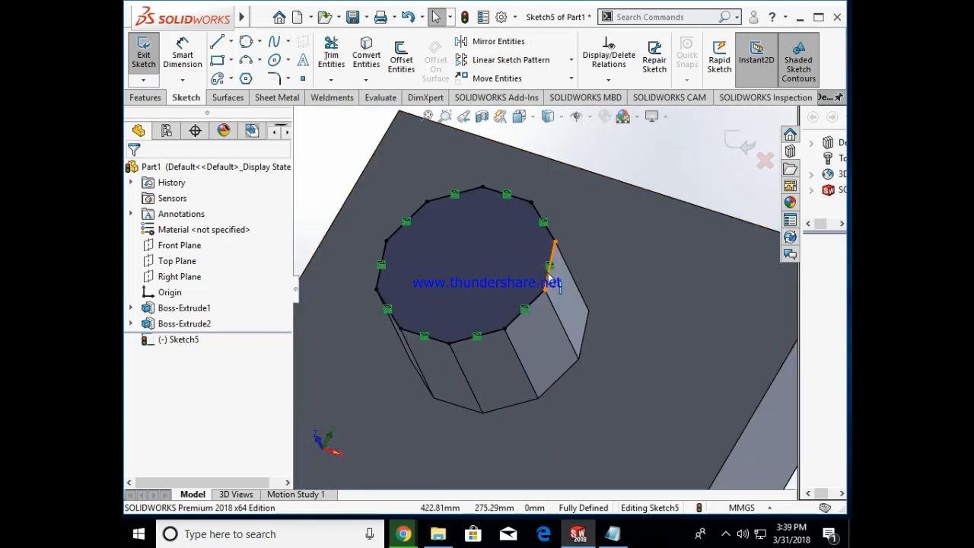
left_click(549, 276)
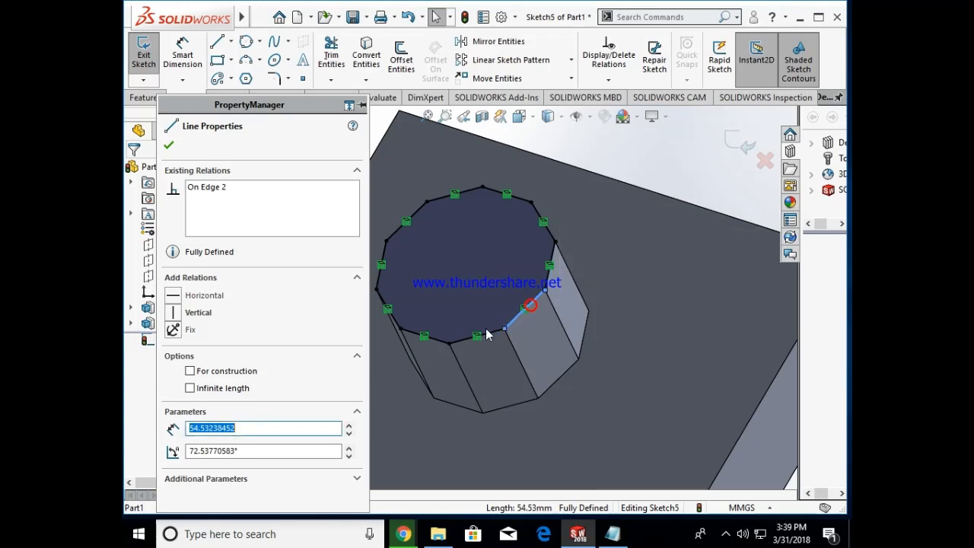
left_click(486, 334)
left_click(151, 69)
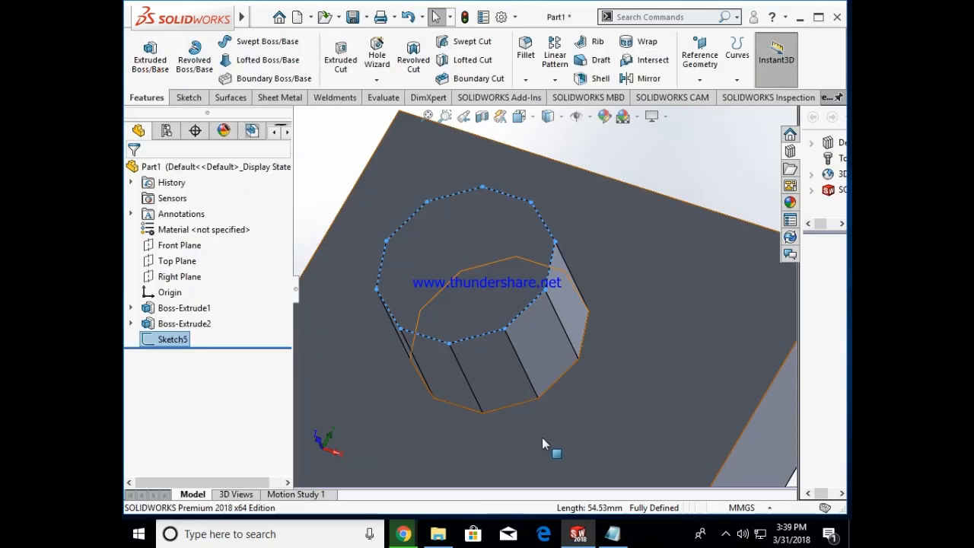
Step: Delete the Boss-Extrude1 feature together with its dependent child features
left_click(192, 309)
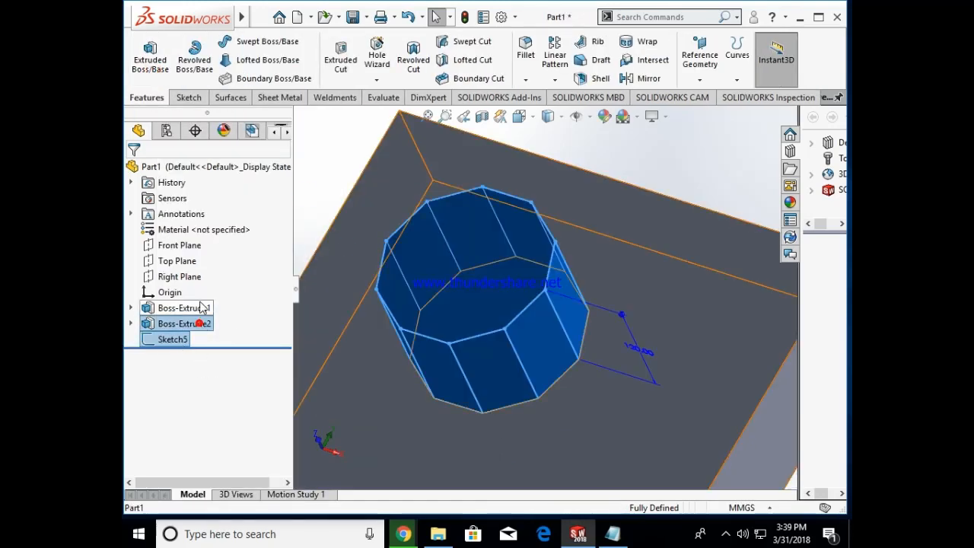
key("Delete")
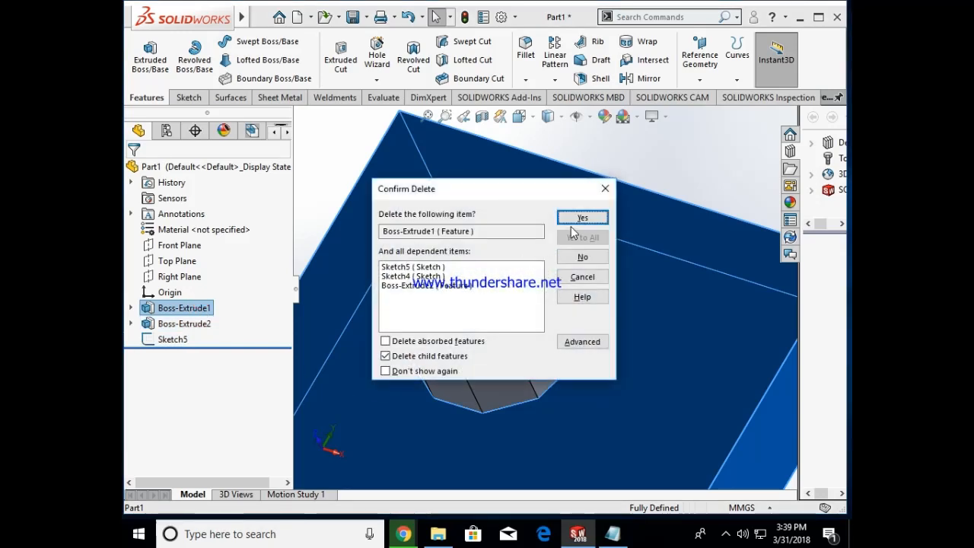
left_click(577, 220)
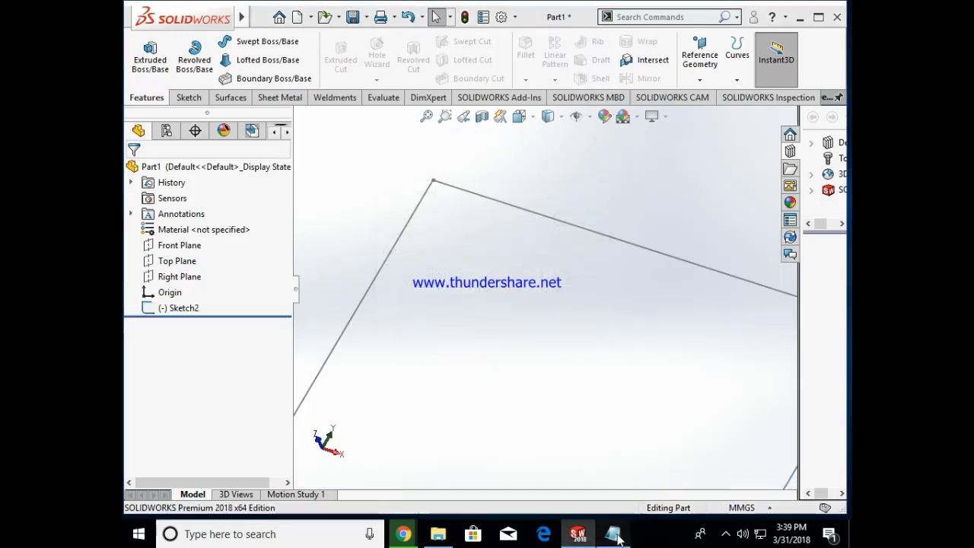
Step: Switch to Notepad, highlight the offset note in item 6, and return to SOLIDWORKS
left_click(615, 535)
left_click_drag(303, 329, 583, 328)
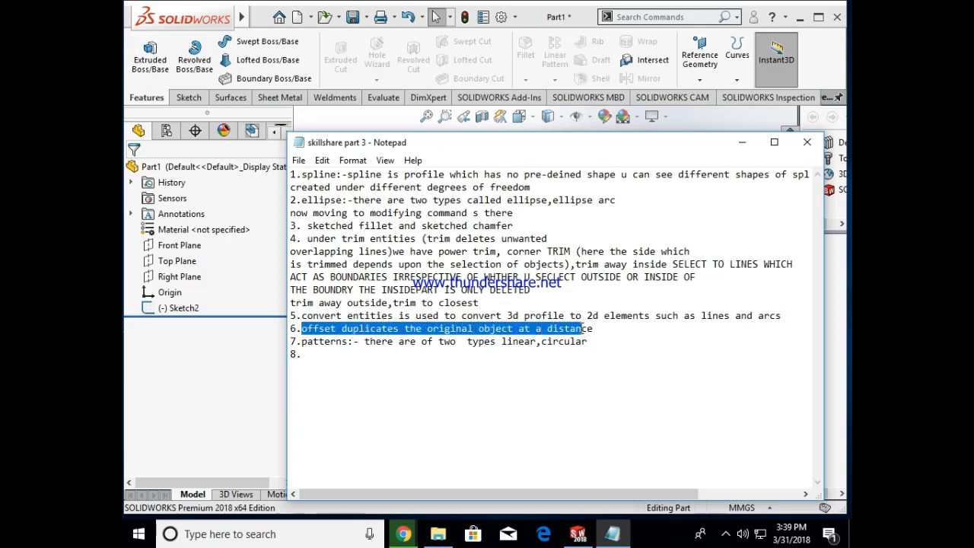
left_click(742, 142)
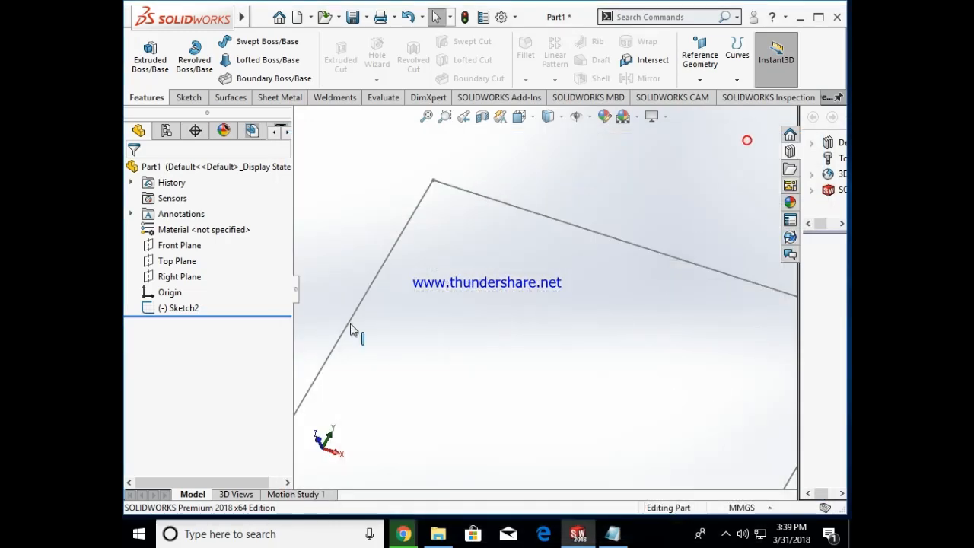
Step: Edit the remaining Sketch2 and delete all of its rectangle geometry
right_click(192, 307)
right_click(192, 308)
left_click(226, 238)
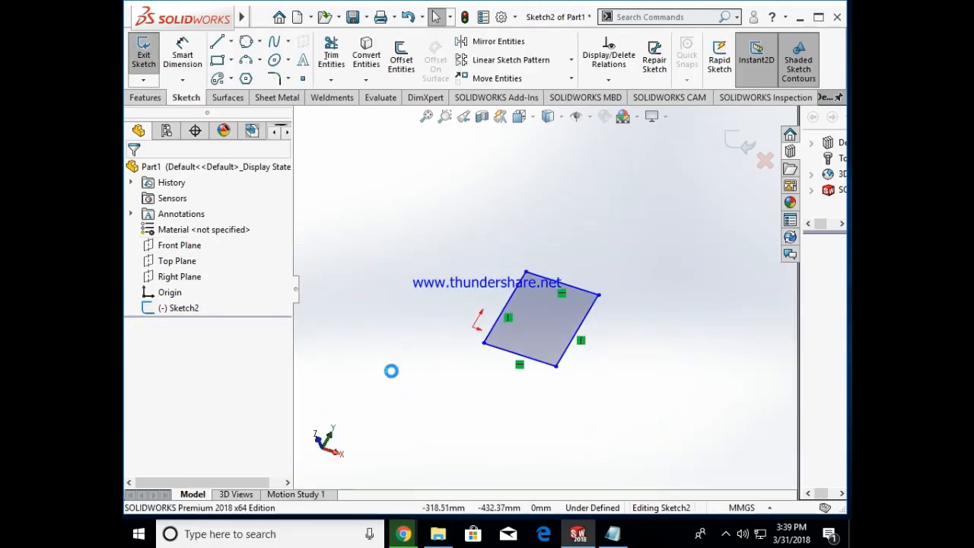
key("ctrl+a")
key("Delete")
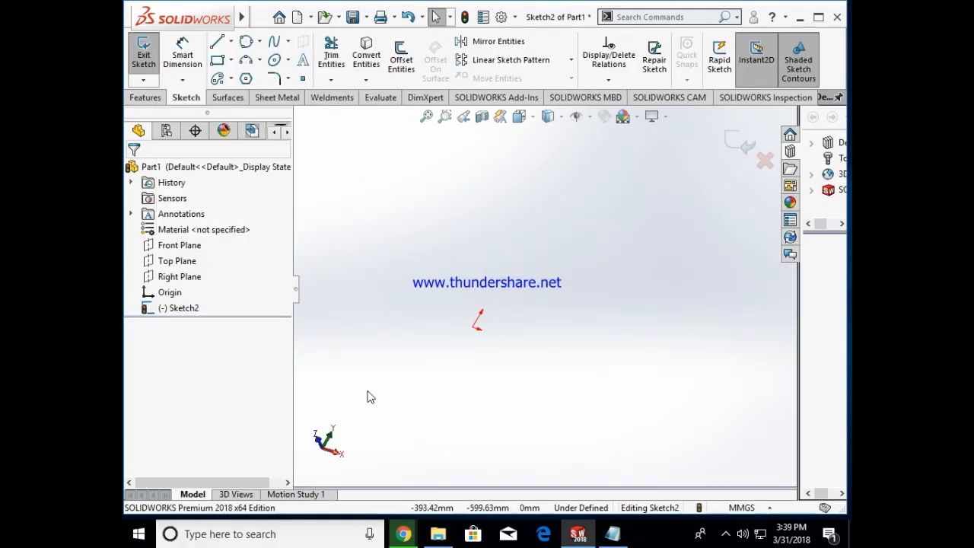
Step: In the front view, sketch a closed five-sided outline with lines, its upper-left side about 107 mm and lower-left side about 157 mm
key("ctrl+1")
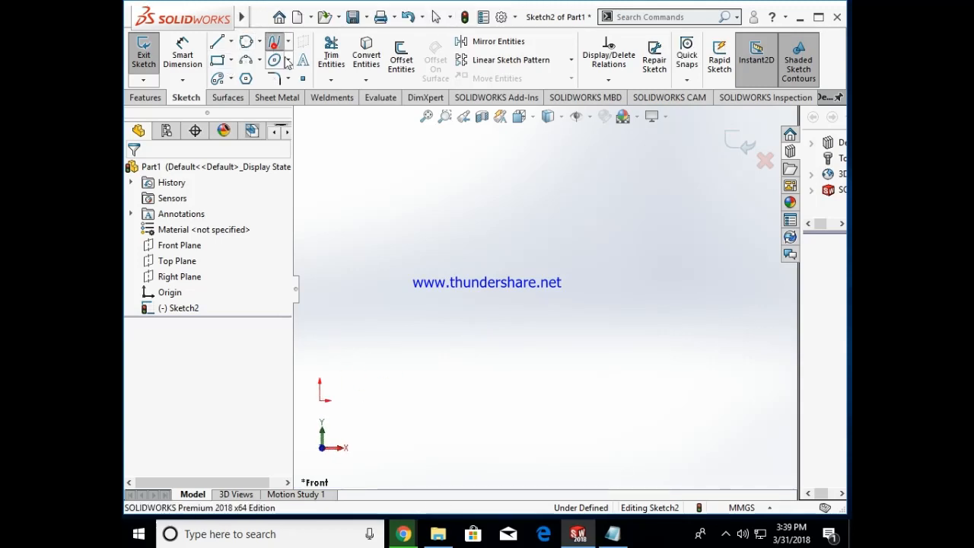
left_click(220, 44)
left_click(569, 275)
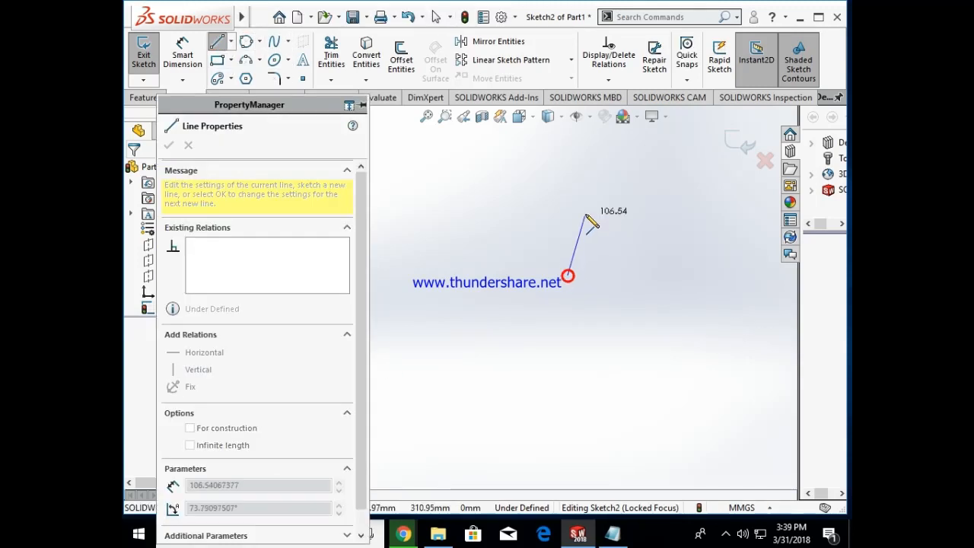
left_click(585, 214)
left_click(649, 258)
left_click(649, 344)
left_click(610, 358)
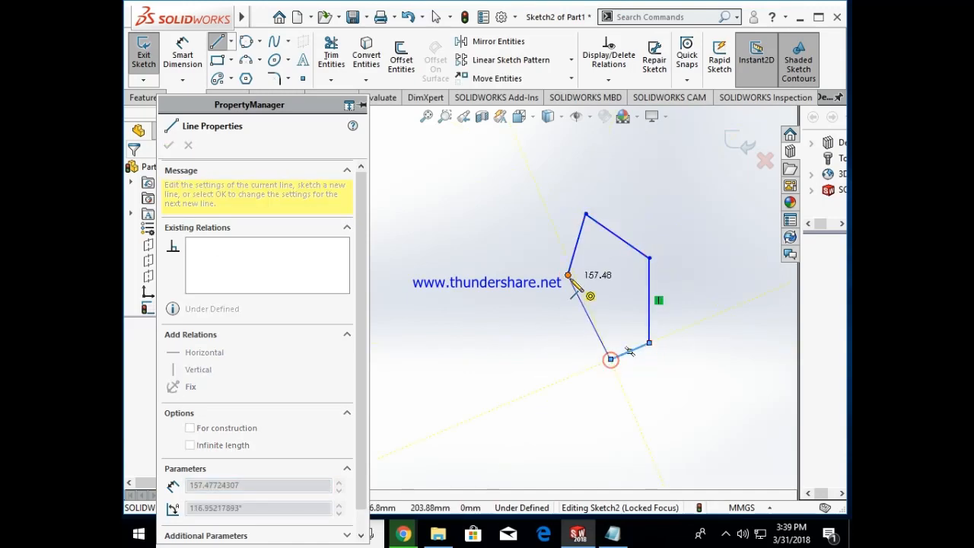
left_click(569, 275)
key("Escape")
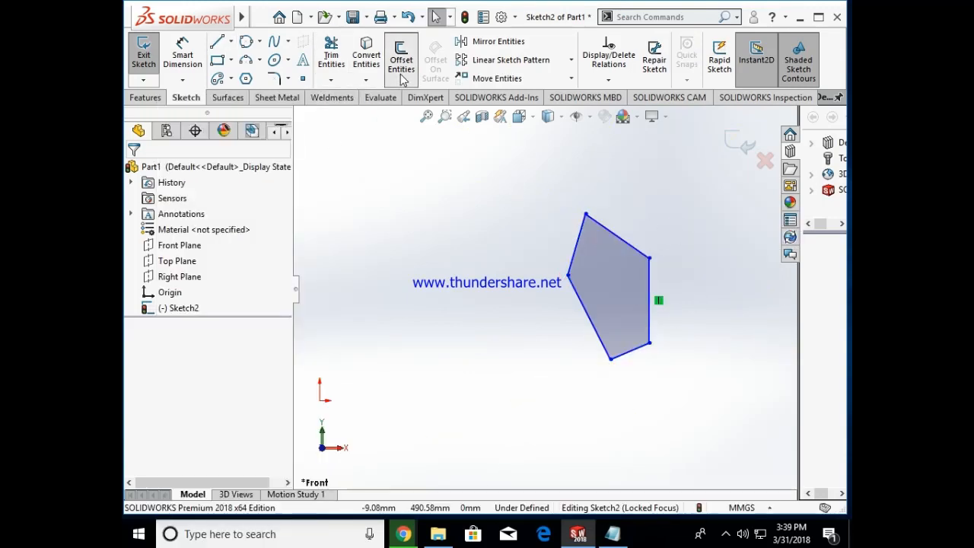
Step: Try offsetting the whole five-sided outline outward by 10 mm with Offset Entities, and undo the offset
left_click(401, 59)
left_click(638, 257)
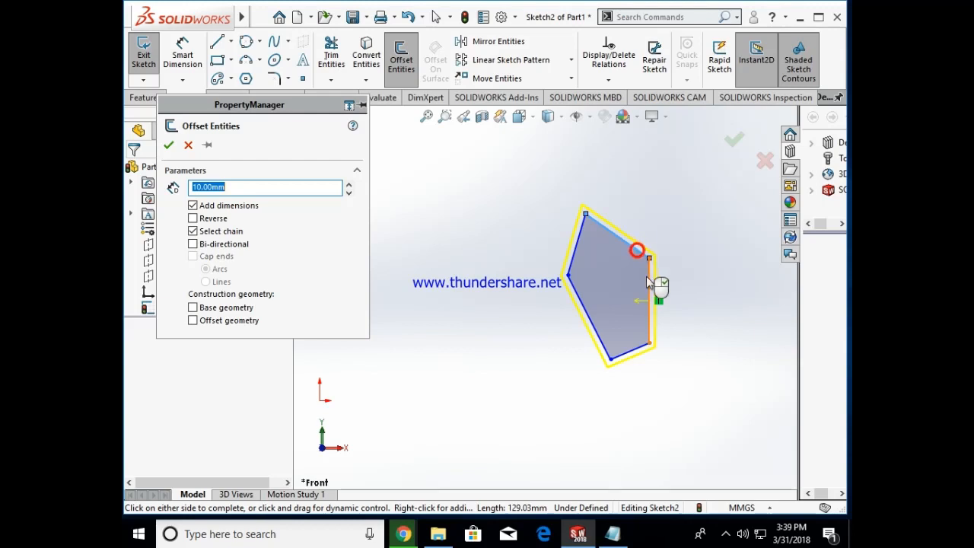
left_click(636, 401)
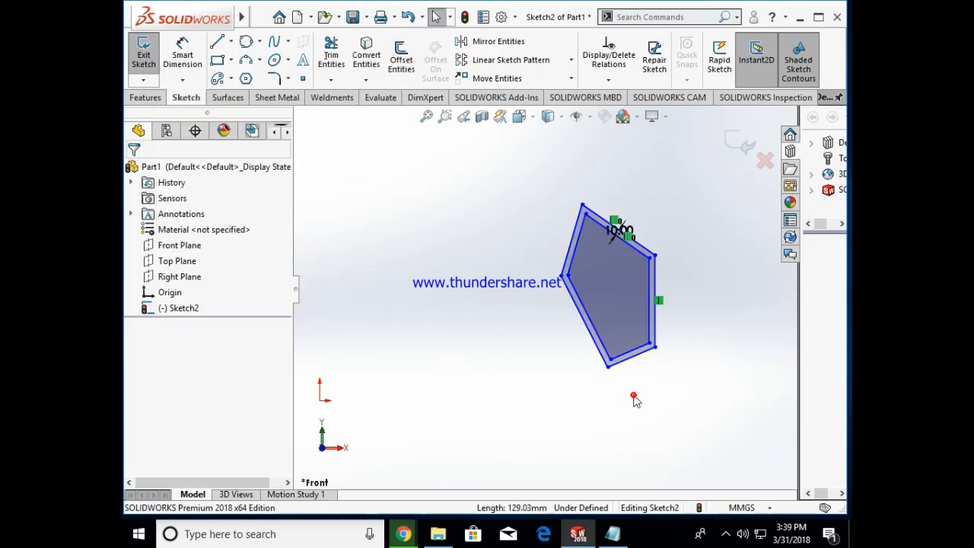
scroll(629, 217, "down", 10)
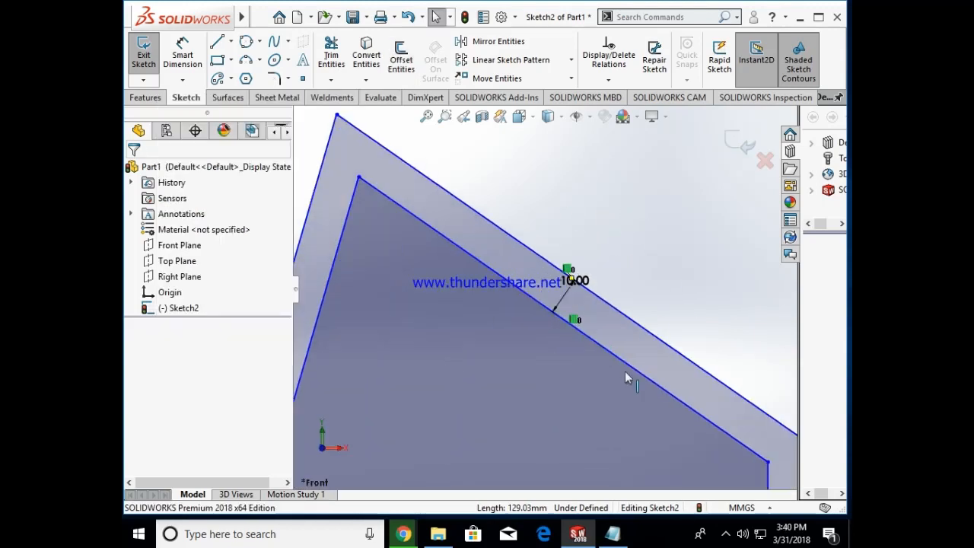
key("ctrl+z")
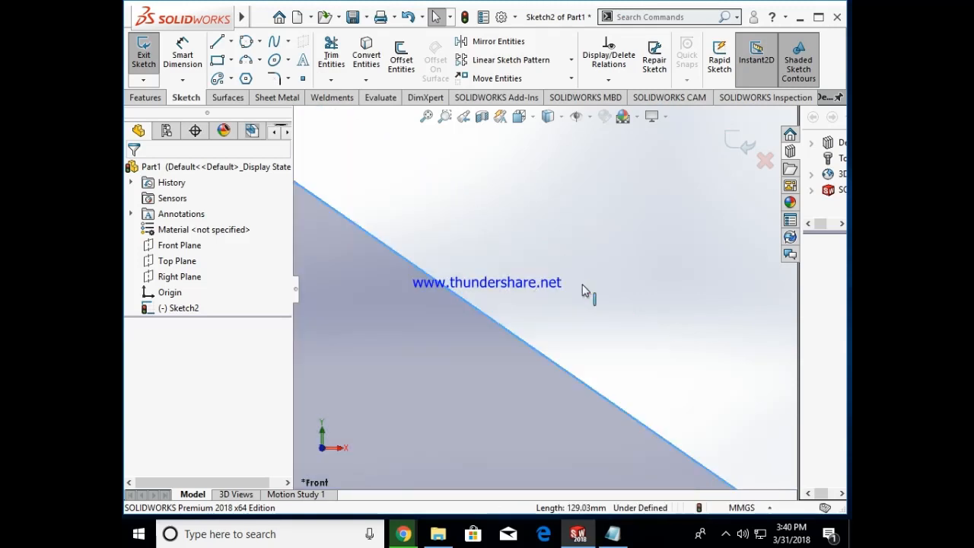
left_click(513, 166)
Step: Try Offset Entities with the Reverse option turned on
left_click(401, 58)
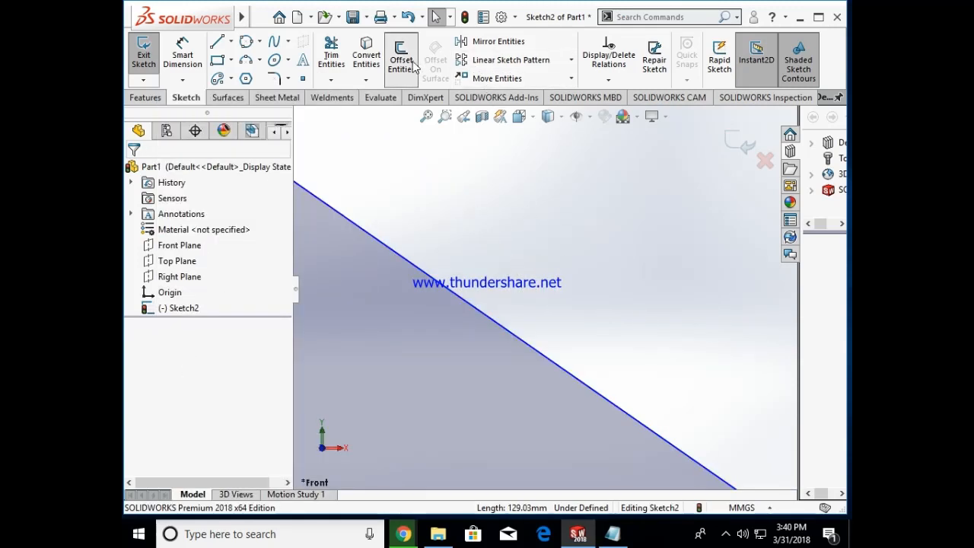
scroll(647, 348, "up", 3)
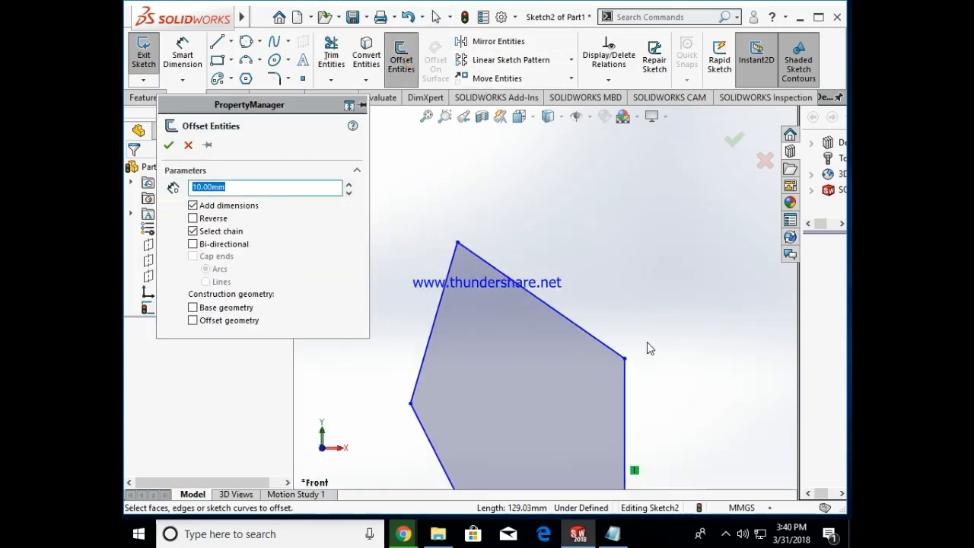
left_click(193, 218)
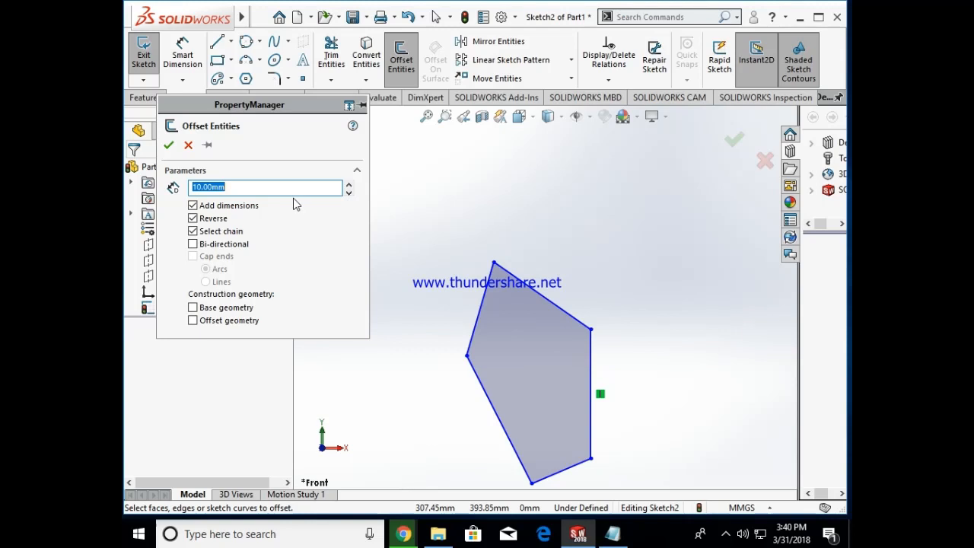
key("Return")
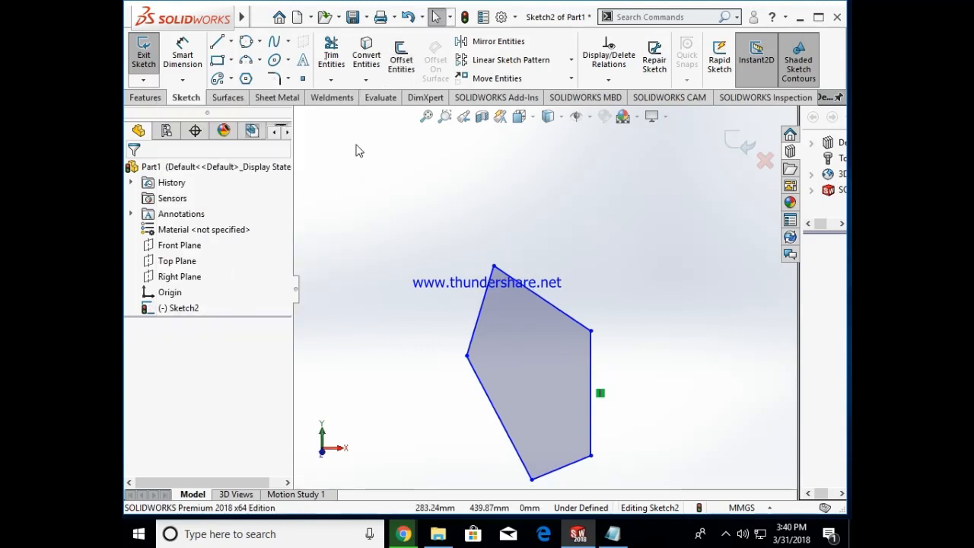
Step: Try Offset Entities on the five-sided outline with a distance of 2 mm, offsetting outward
left_click(386, 61)
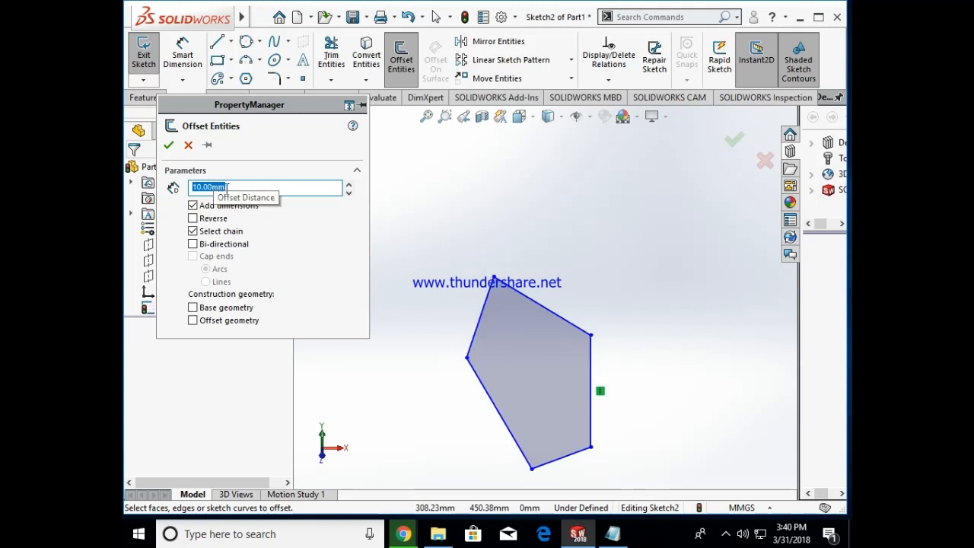
left_click_drag(227, 187, 209, 187)
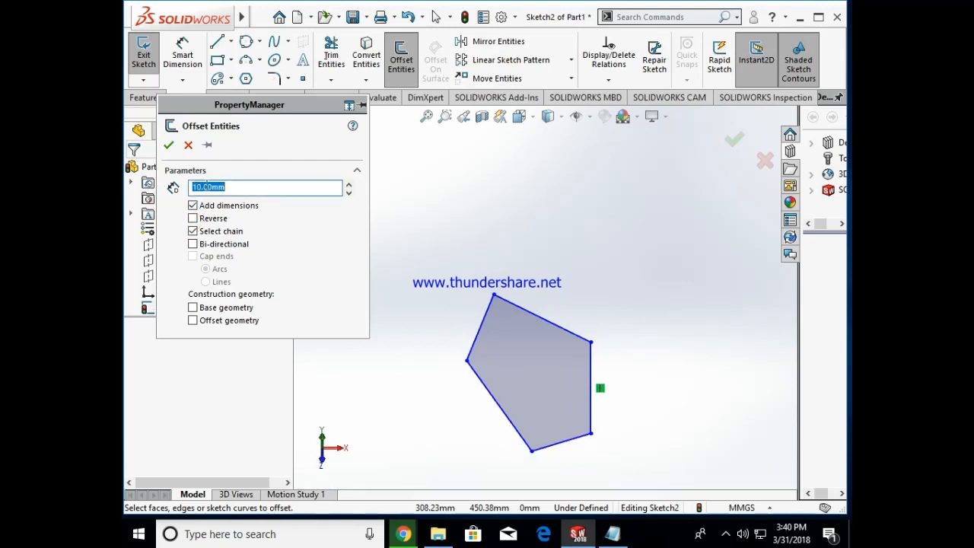
type("2")
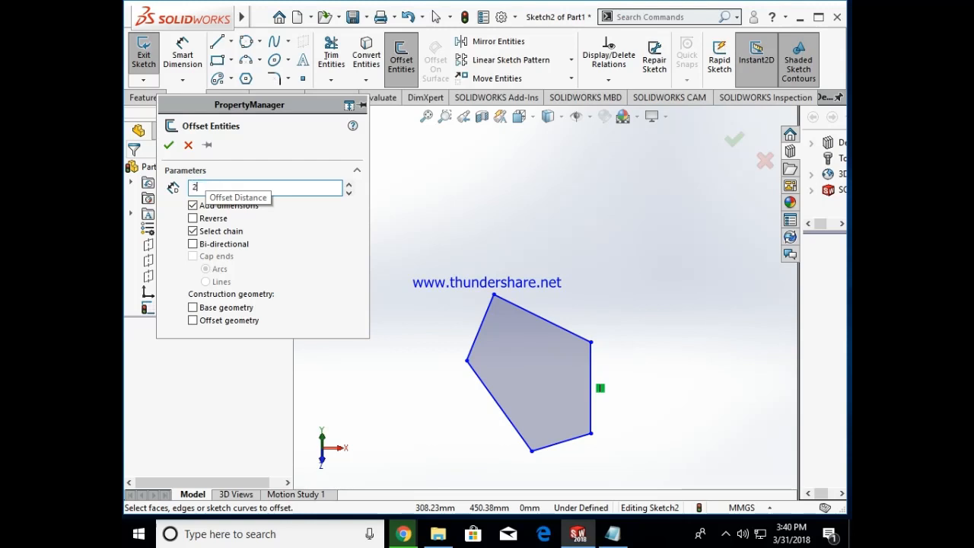
left_click(556, 329)
scroll(583, 359, "down", 5)
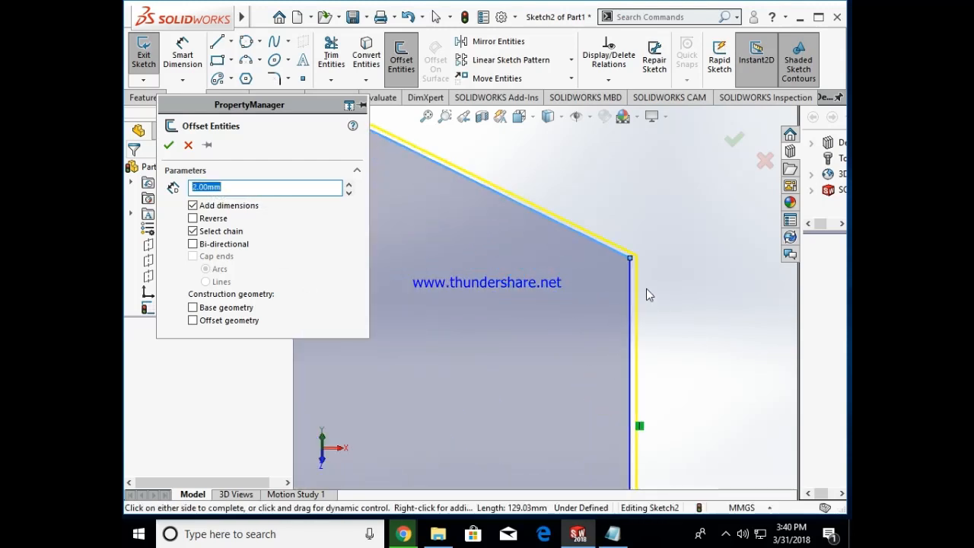
Step: Try the 2 mm offset inward with the Reverse option, turn off Select chain, and cancel the offset
left_click(192, 218)
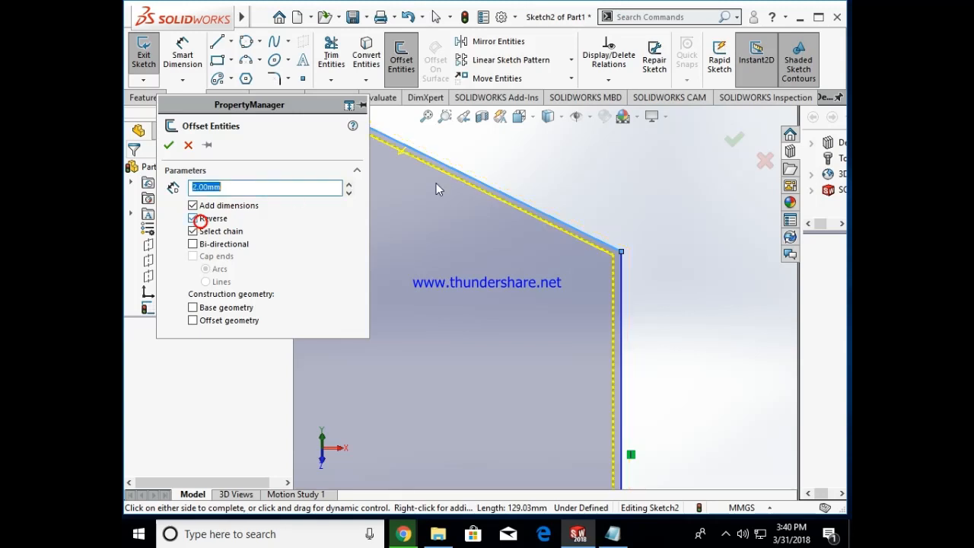
scroll(599, 227, "up", 3)
scroll(586, 297, "down", 3)
scroll(512, 212, "down", 6)
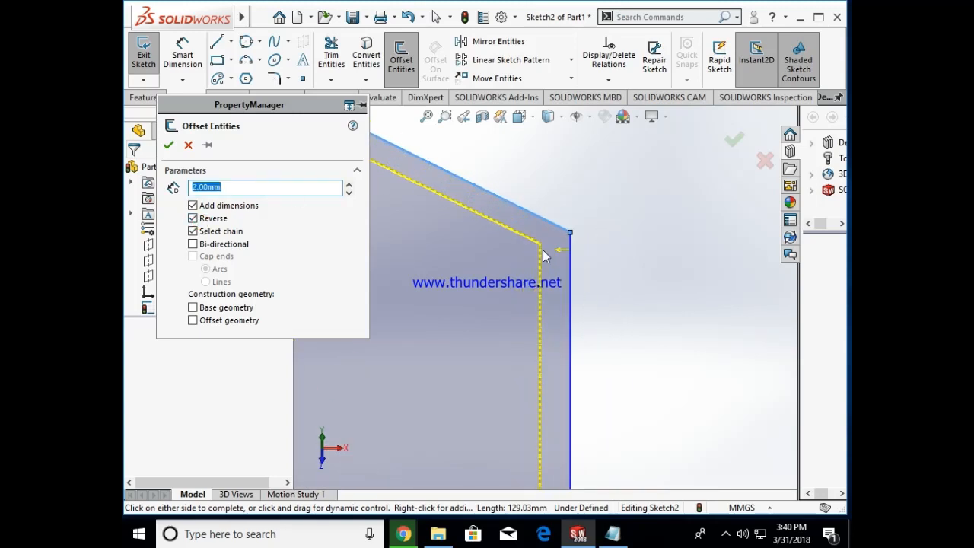
scroll(542, 250, "up", 5)
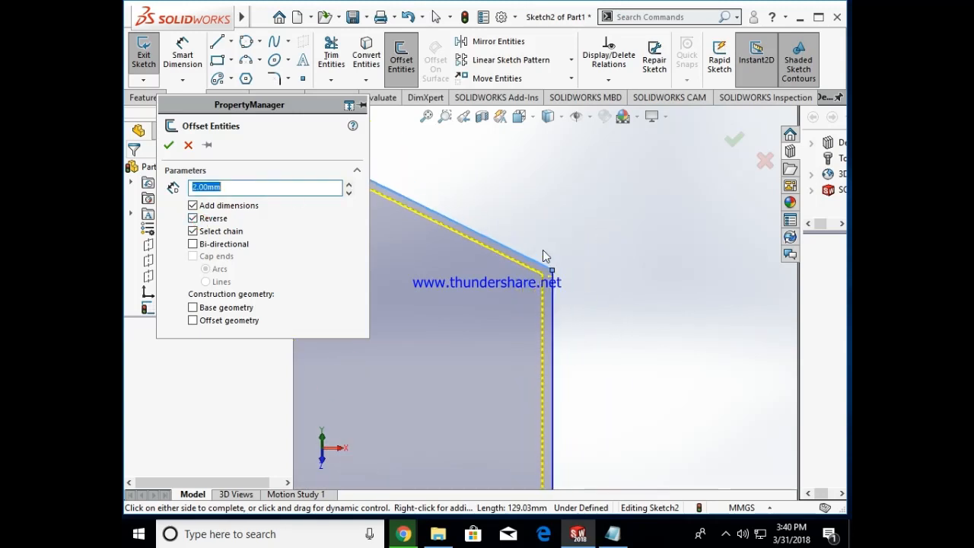
left_click(191, 233)
key("Escape")
scroll(525, 263, "up", 7)
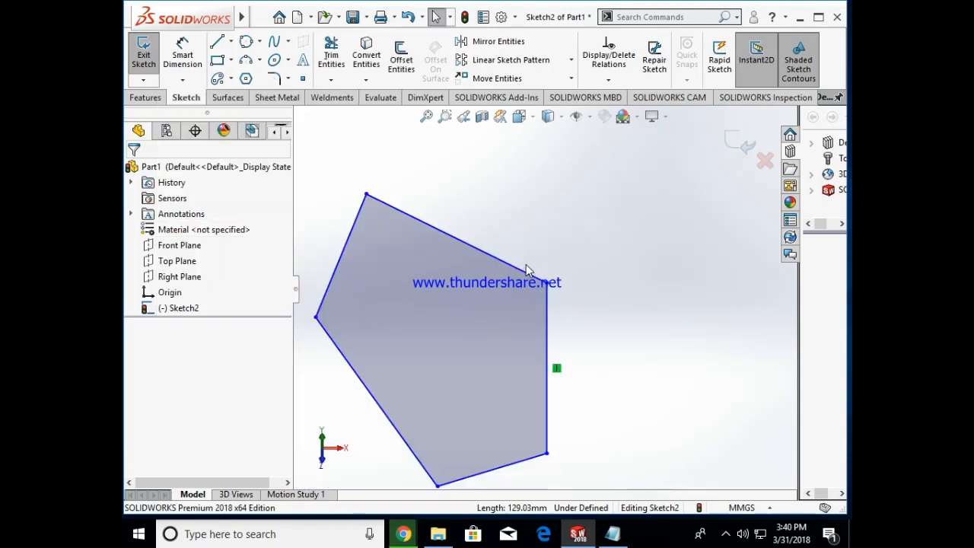
Step: Try a 2 mm offset of the outline with Select chain and Bi-directional turned on, and cancel it
left_click(401, 57)
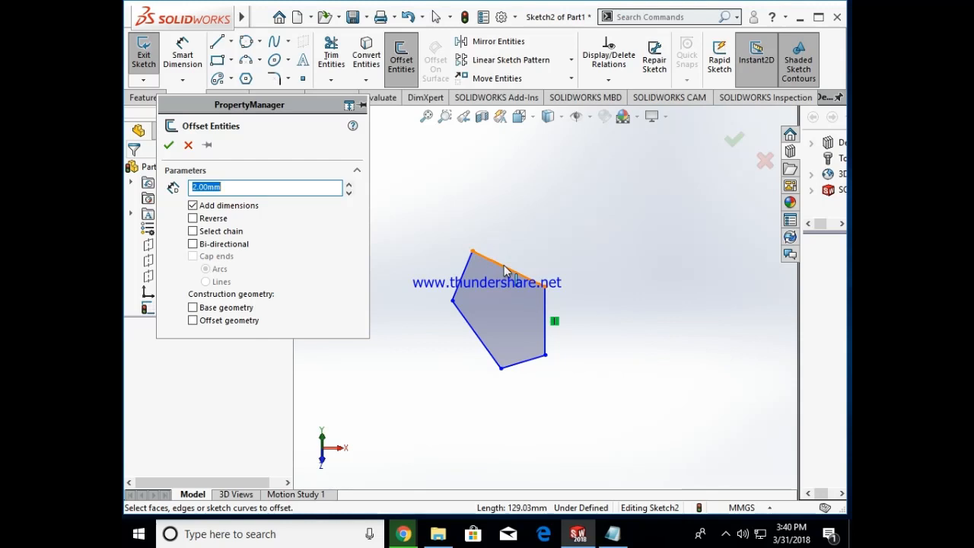
left_click(192, 231)
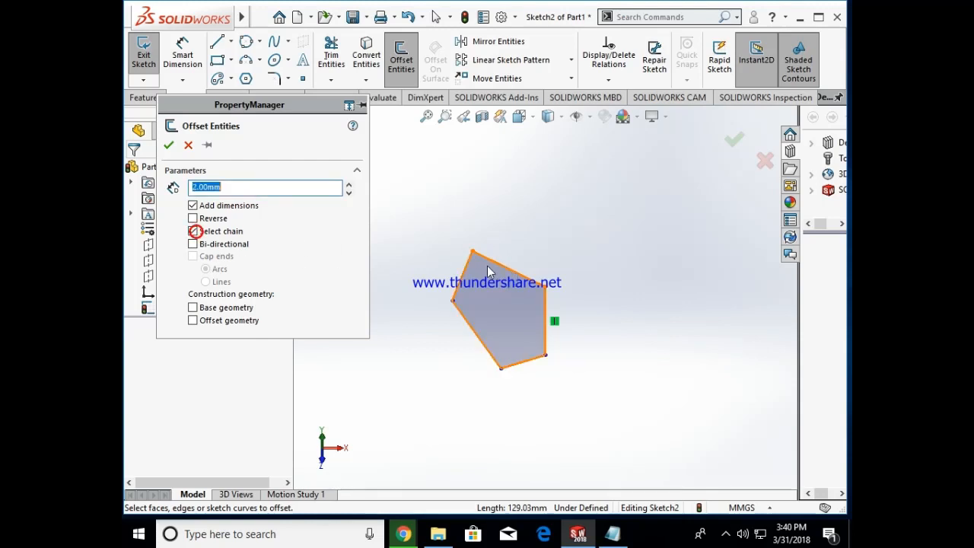
left_click(545, 303)
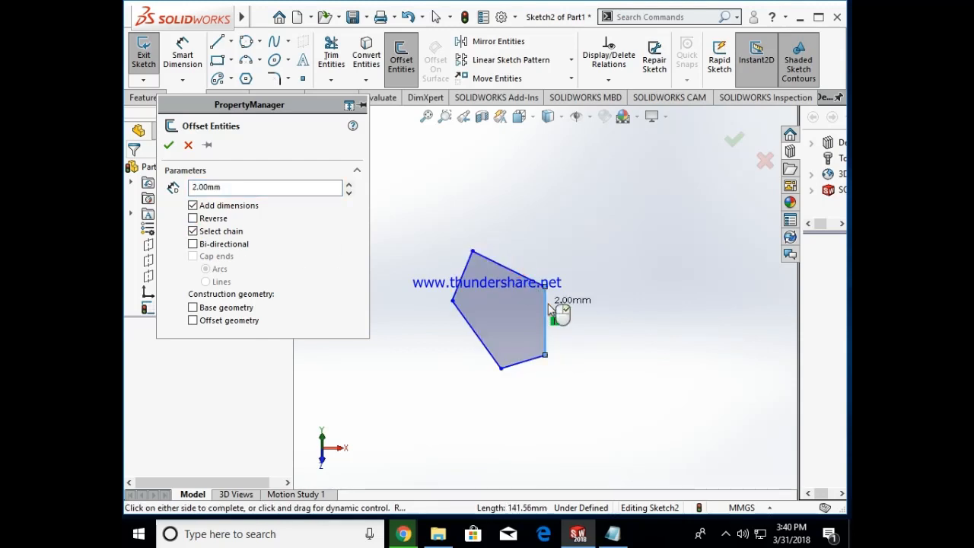
scroll(543, 297, "up", 5)
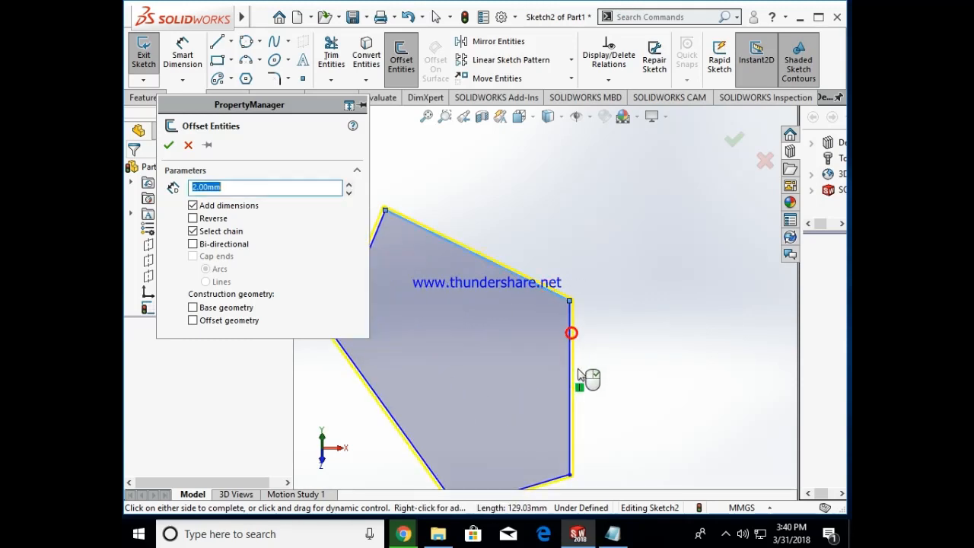
left_click(192, 244)
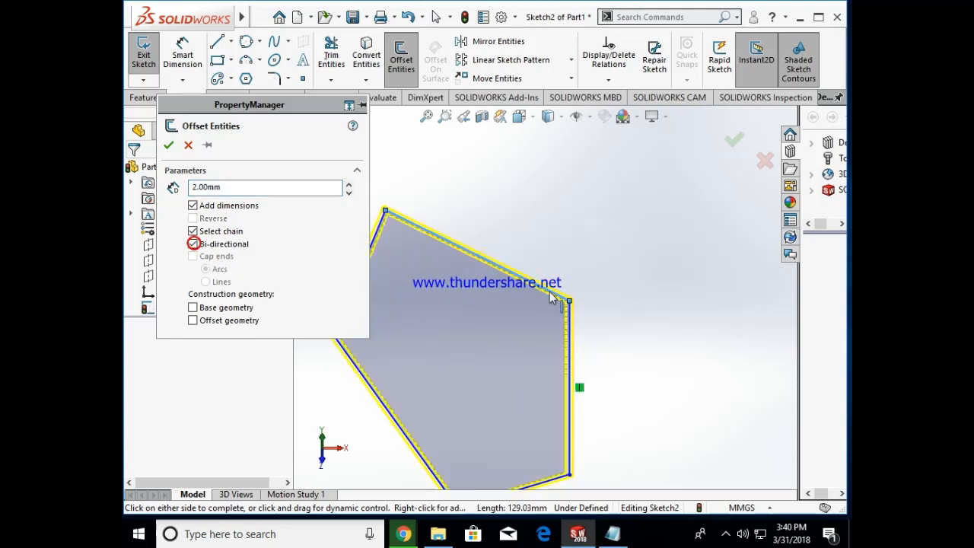
scroll(580, 321, "up", 3)
scroll(580, 321, "down", 3)
scroll(564, 318, "up", 6)
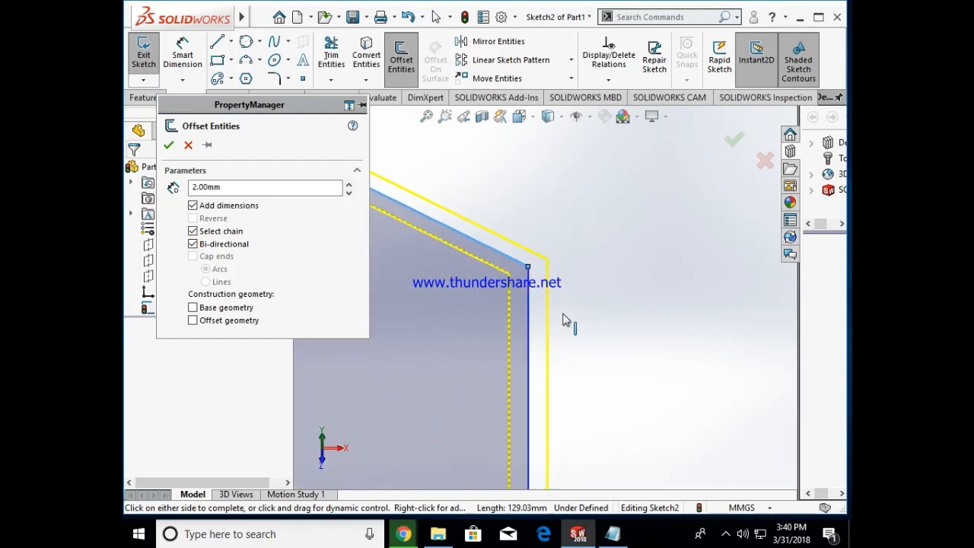
key("Escape")
Step: Delete the whole five-sided outline and sketch a corner rectangle about 188 mm wide in its place
key("ctrl+a")
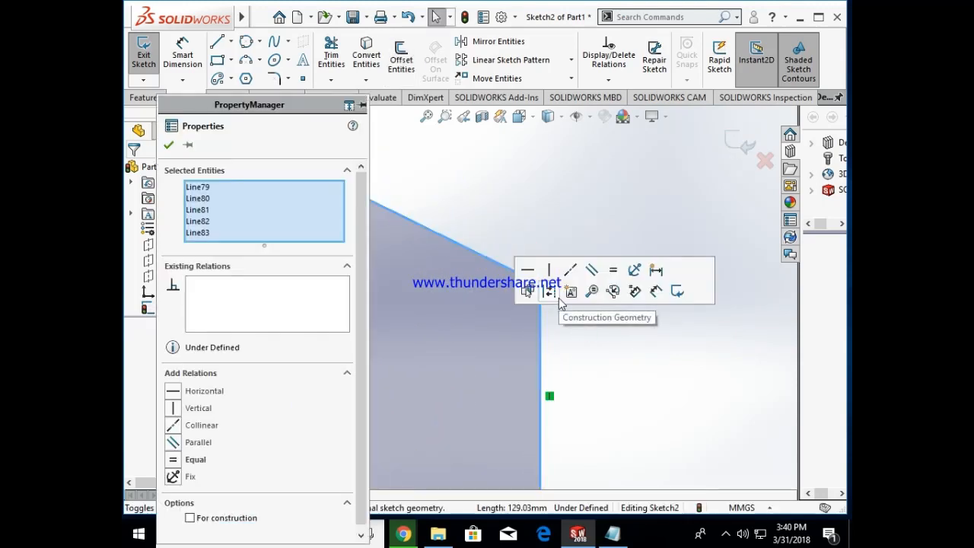
left_click(535, 292)
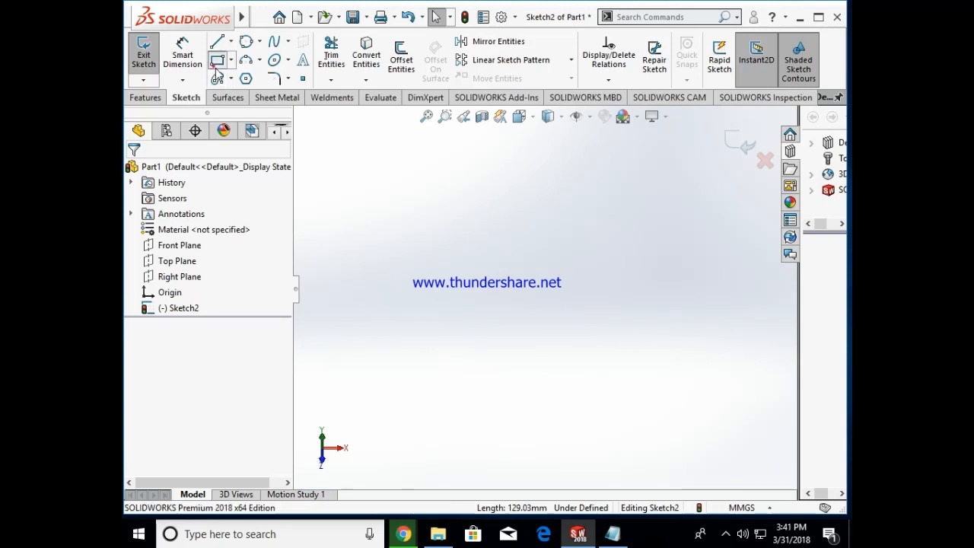
left_click(217, 60)
left_click_drag(421, 227, 622, 347)
key("Escape")
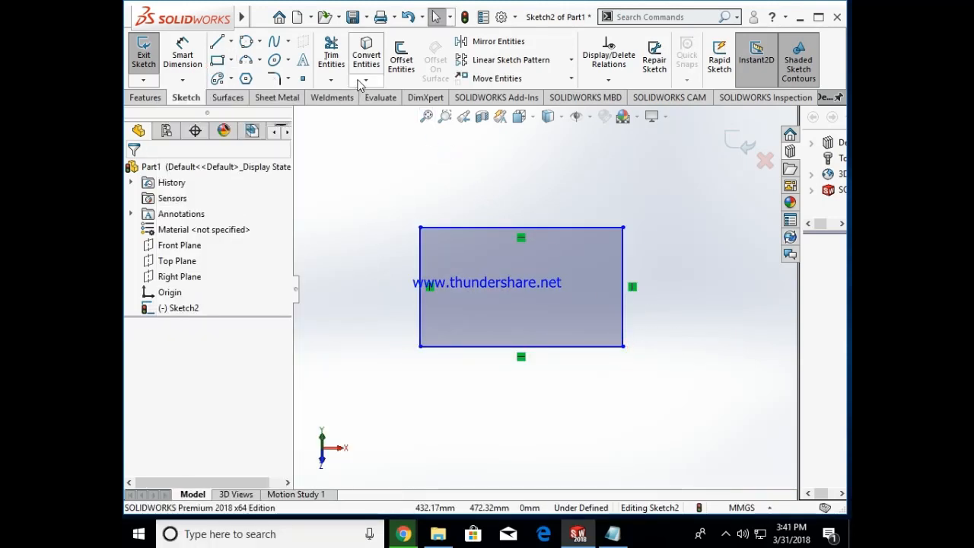
Step: Preview a 2 mm outward offset of the whole rectangle with Bi-directional off and Select chain on
left_click(402, 64)
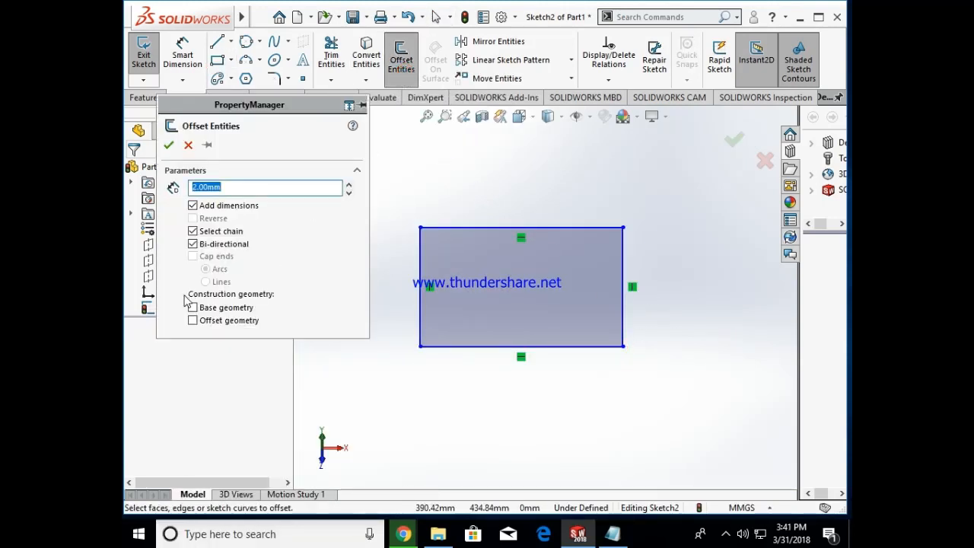
left_click(190, 245)
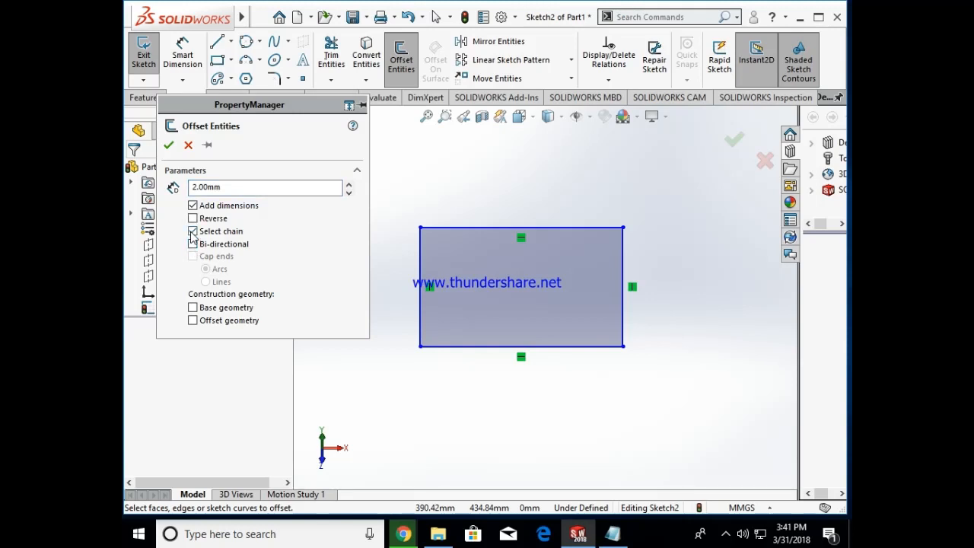
left_click(446, 232)
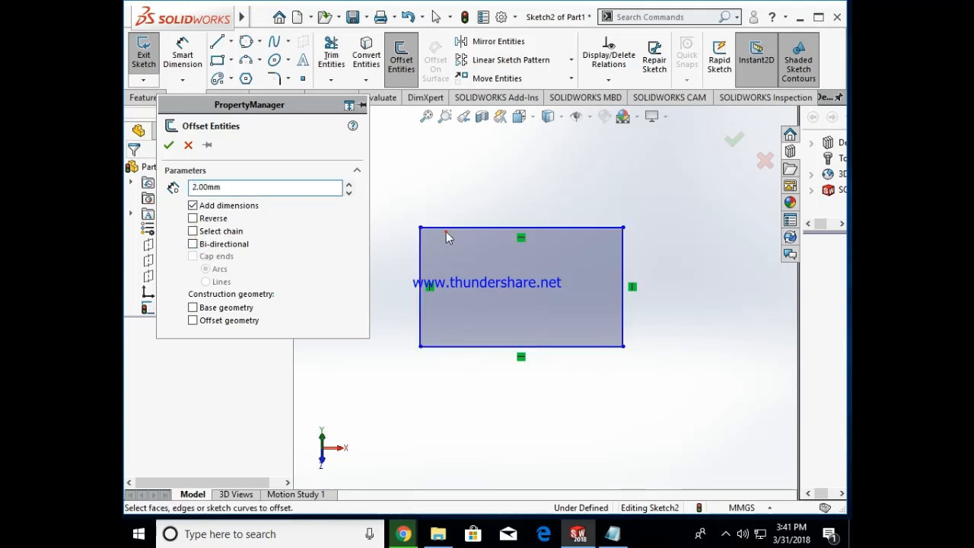
left_click(193, 243)
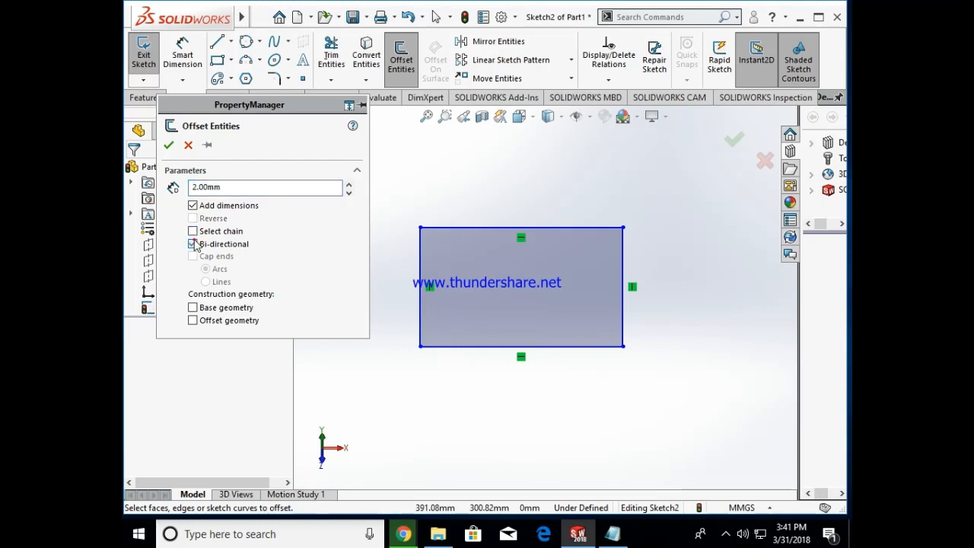
left_click(193, 244)
left_click(192, 230)
left_click(433, 230)
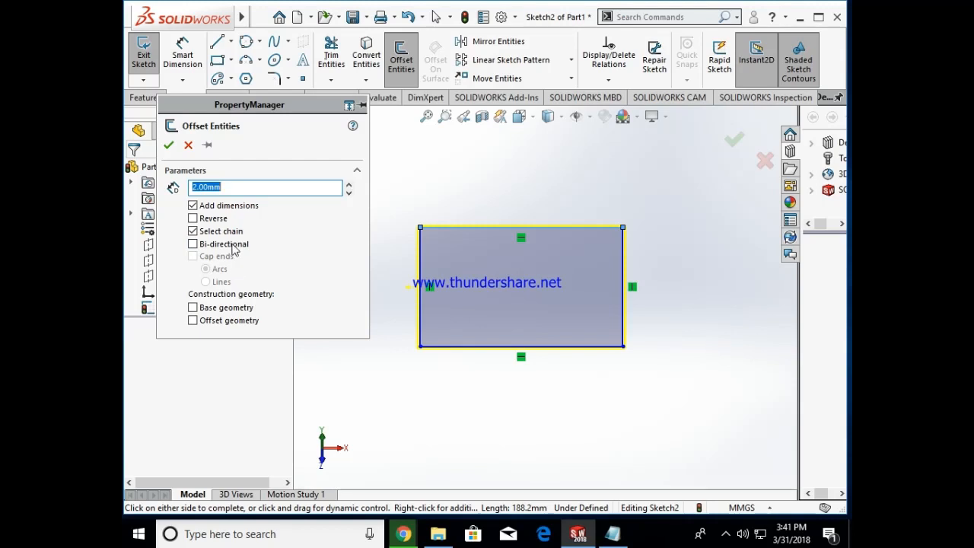
Step: Offset only the rectangle's top edge by 2 mm with Reverse on, Select chain off and arc cap ends
left_click(193, 219)
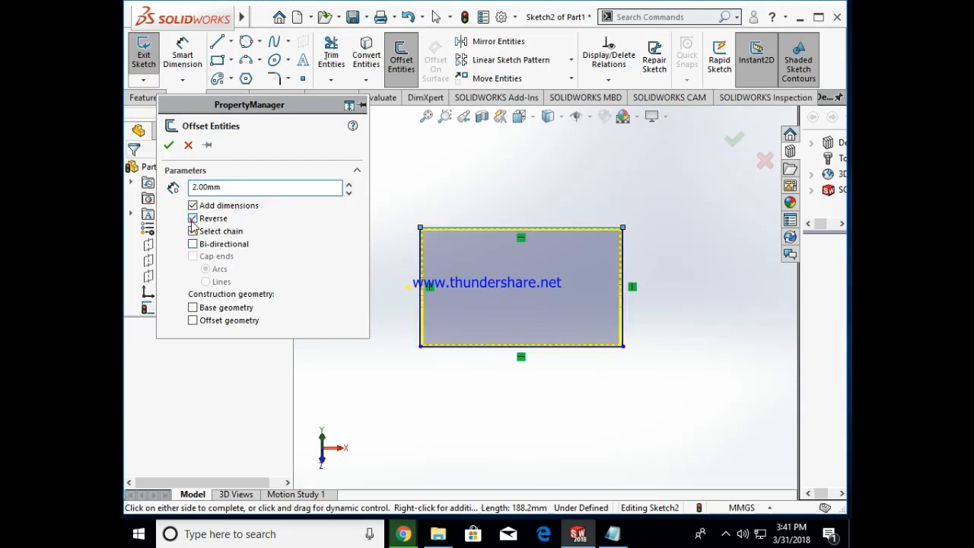
left_click(193, 230)
left_click(193, 256)
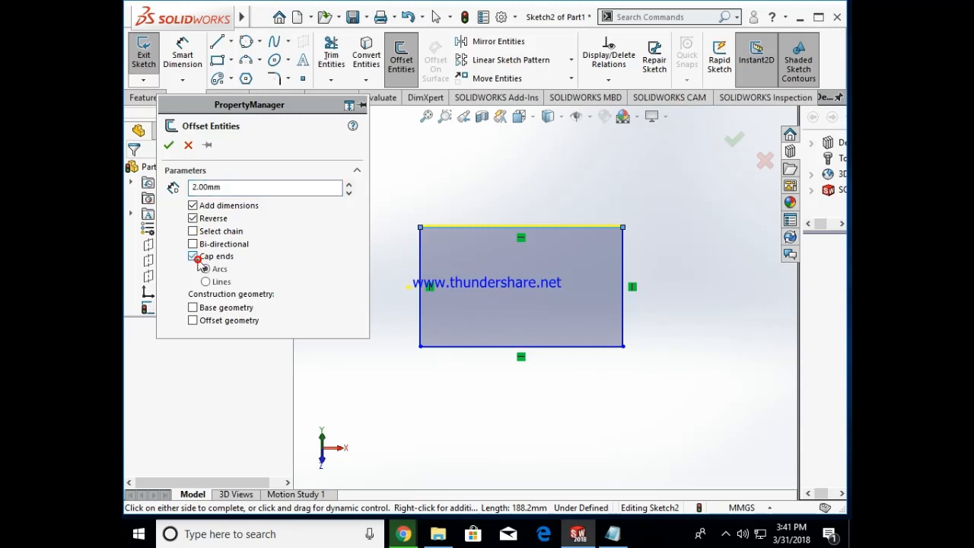
scroll(575, 221, "down", 2)
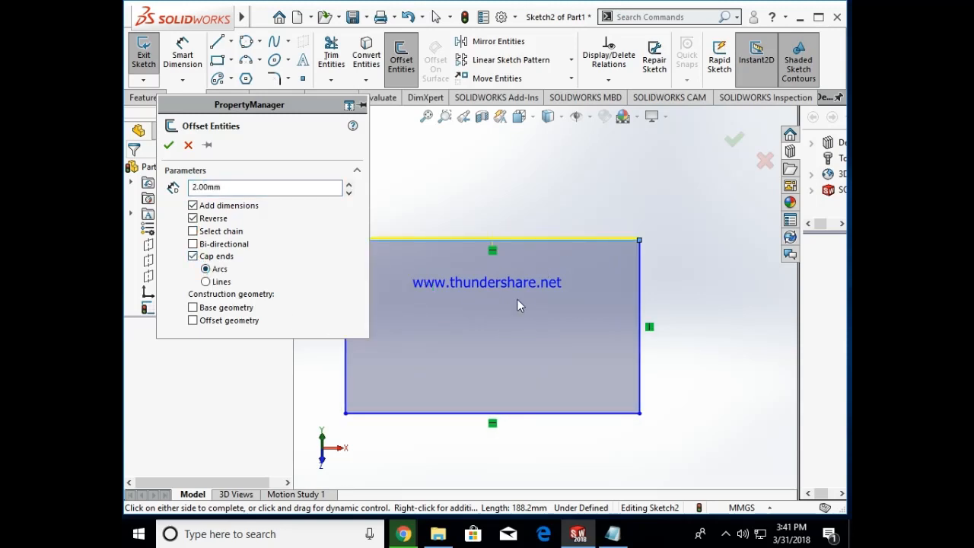
scroll(517, 299, "up", 4)
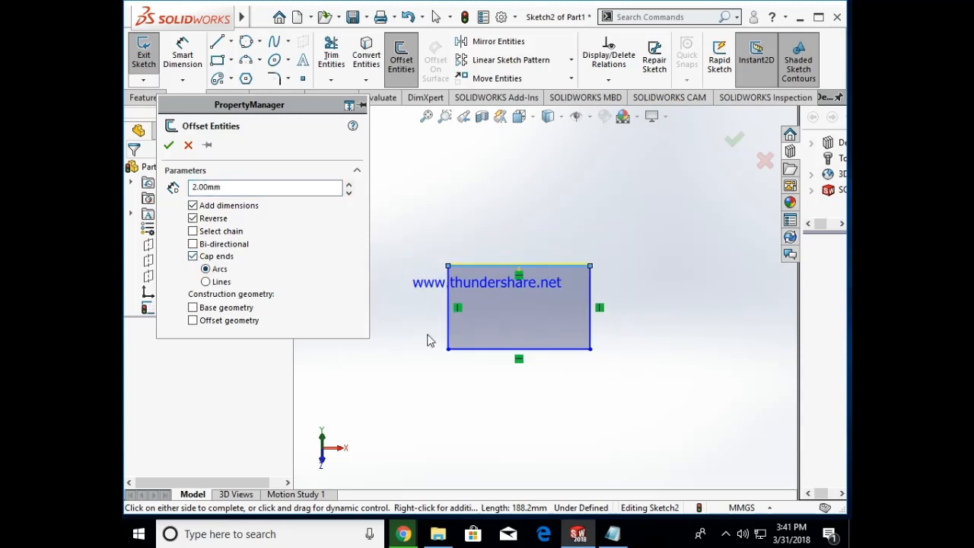
left_click(169, 144)
scroll(533, 268, "down", 3)
scroll(791, 360, "down", 2)
scroll(716, 327, "up", 3)
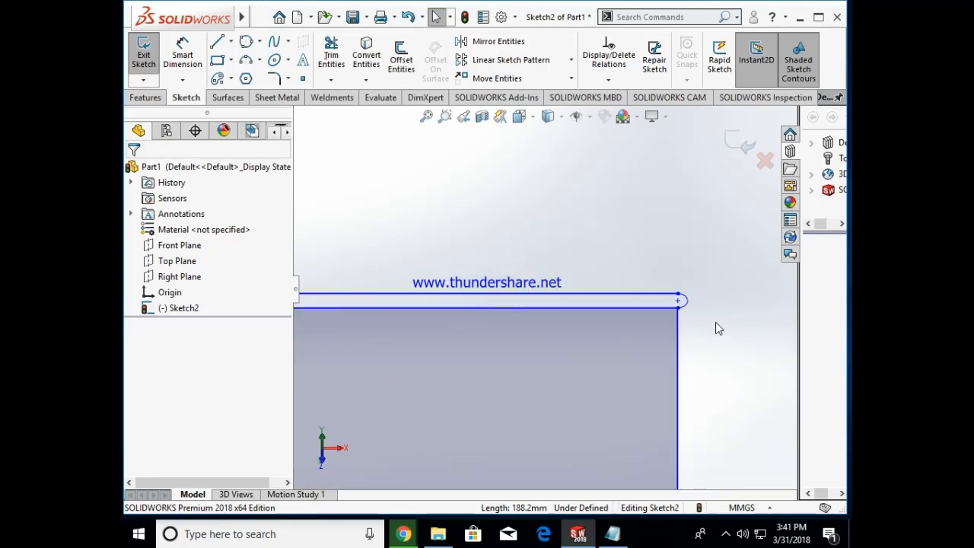
scroll(493, 289, "down", 2)
scroll(586, 337, "up", 12)
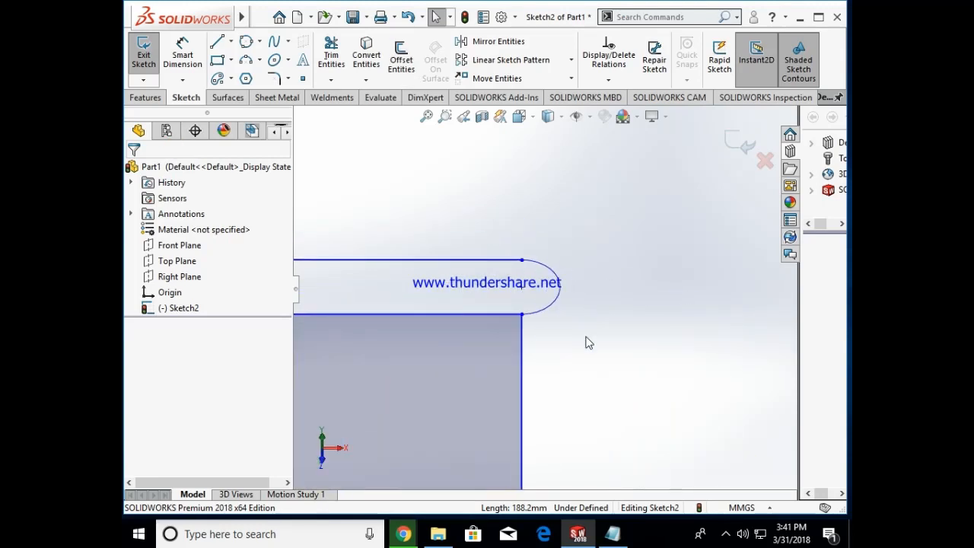
scroll(586, 337, "up", 1)
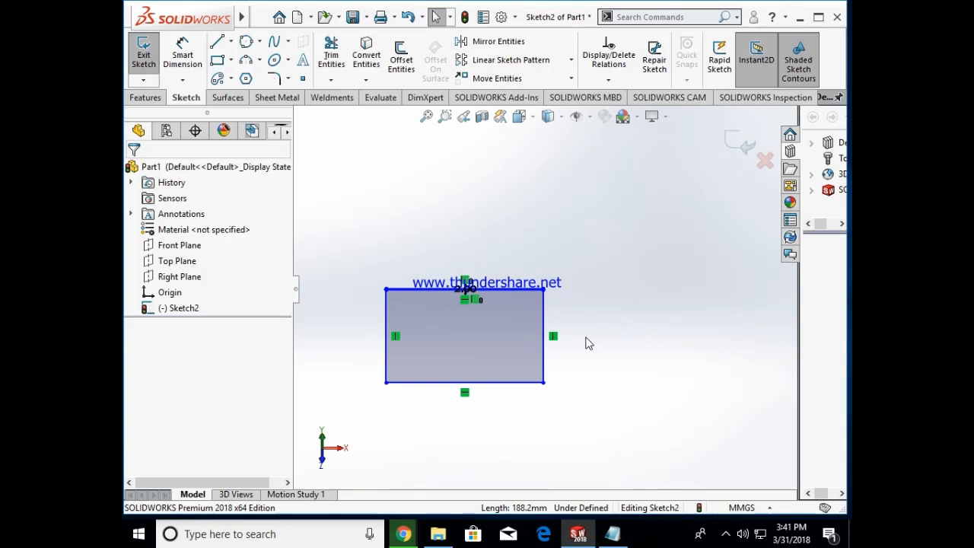
Step: Switch to the Notepad notes, highlight the line about linear and circular patterns, and return to SOLIDWORKS
left_click(613, 533)
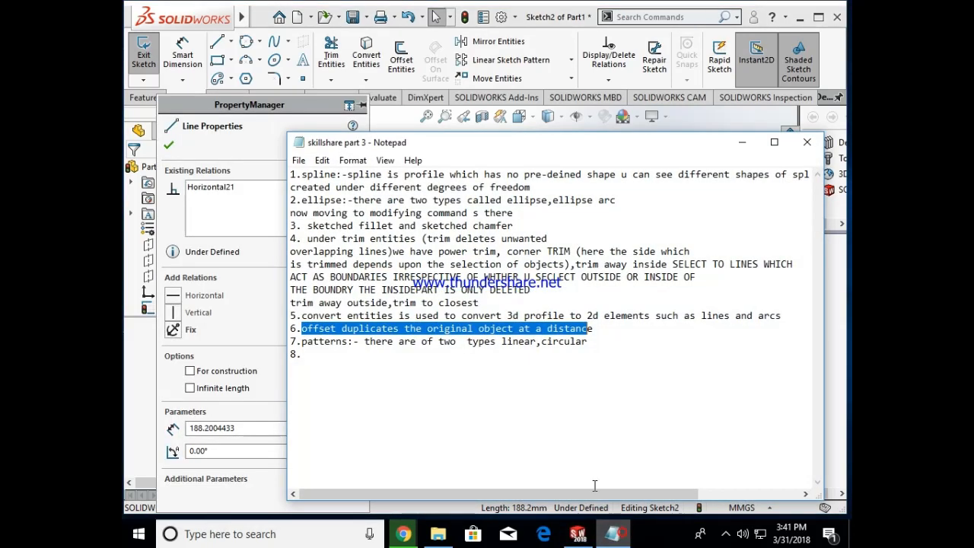
left_click(303, 344)
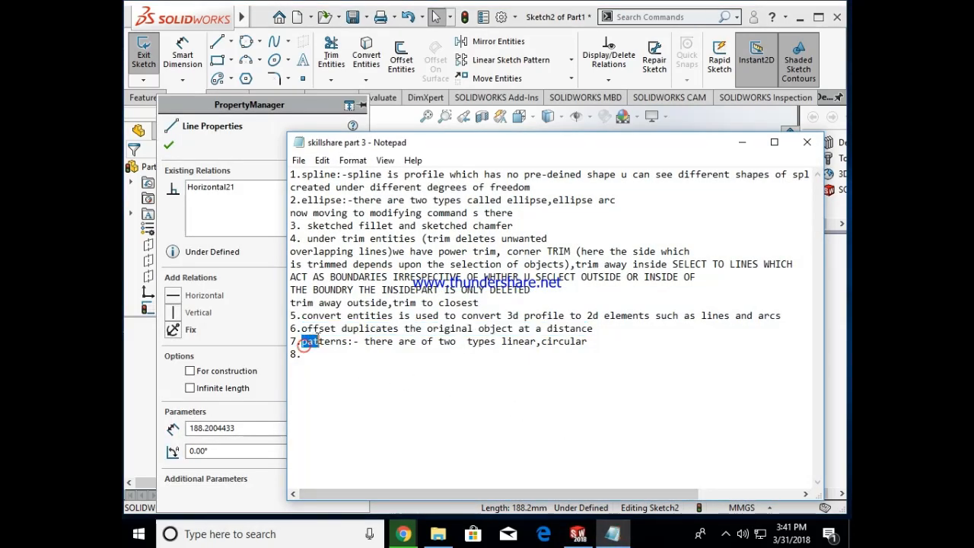
left_click_drag(313, 343, 572, 342)
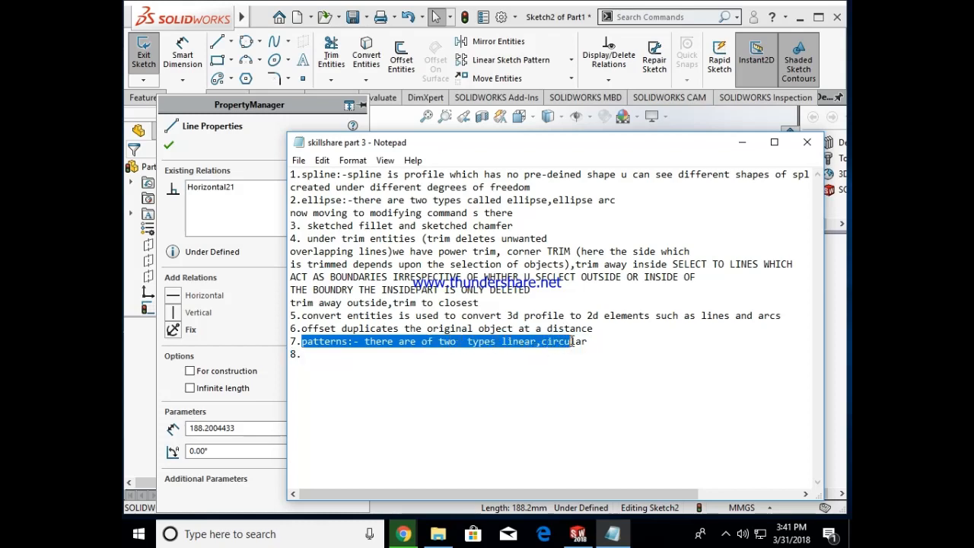
left_click(742, 143)
left_click(742, 145)
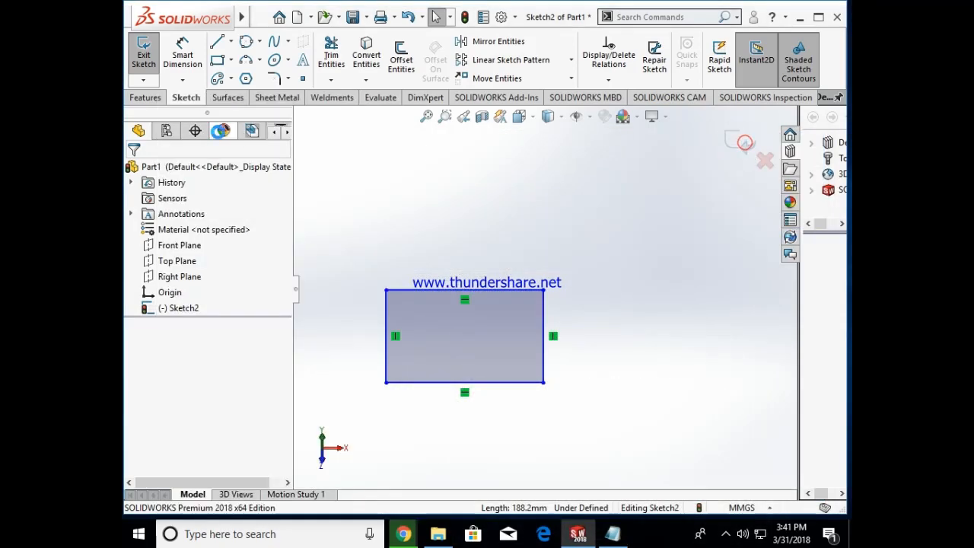
Step: Preview a linear sketch pattern of the rectangle's top edge along the X-axis with 210 mm spacing and 8 instances
scroll(473, 301, "up", 5)
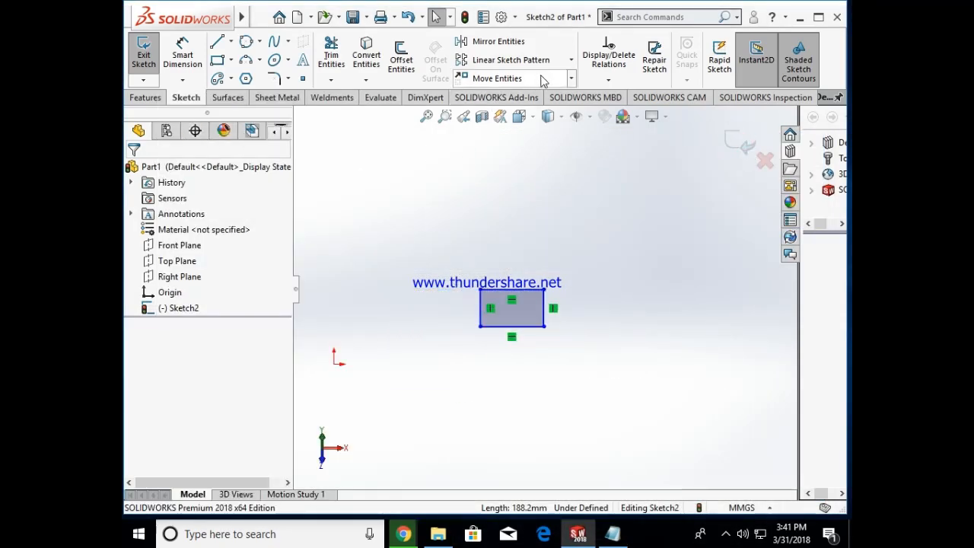
left_click(574, 59)
left_click(515, 78)
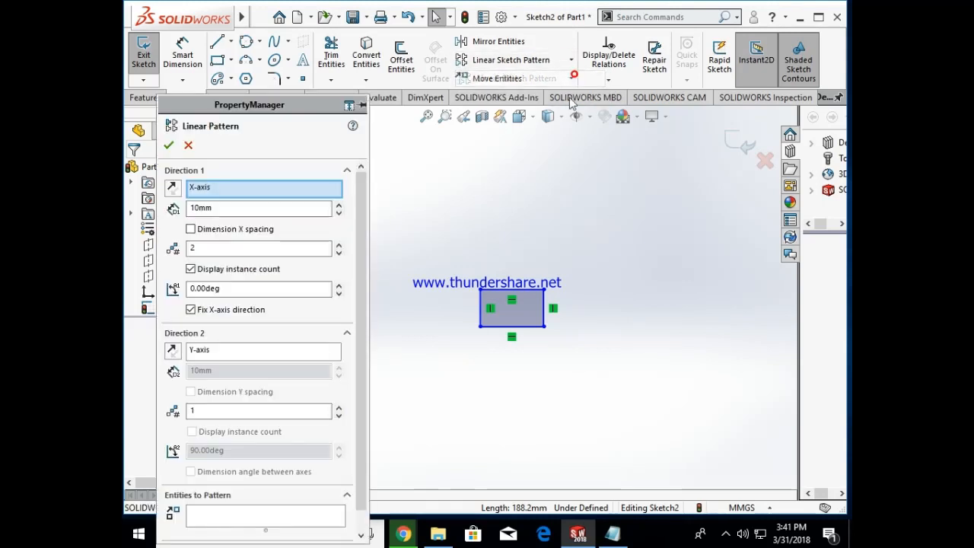
left_click(496, 290)
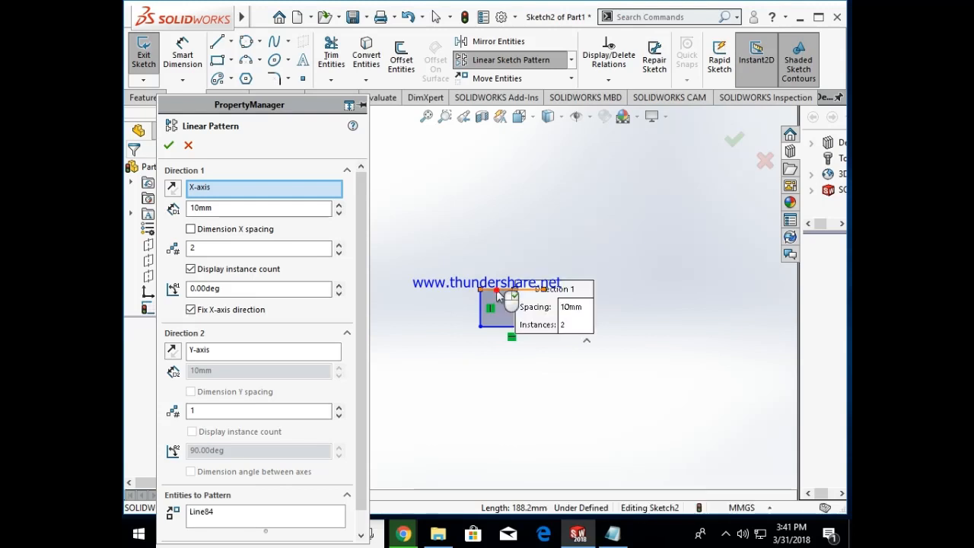
scroll(536, 306, "up", 5)
scroll(637, 327, "down", 5)
scroll(563, 326, "up", 2)
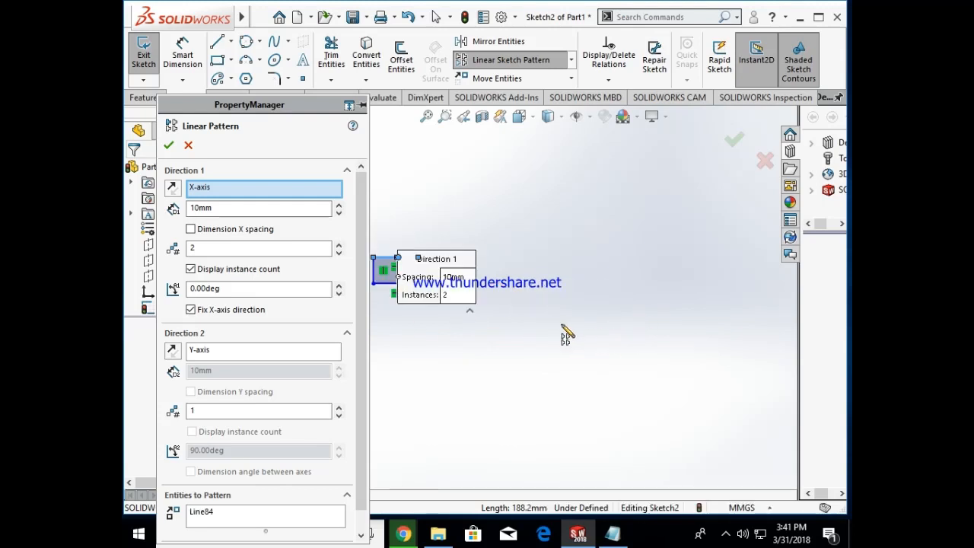
scroll(567, 335, "up", 2)
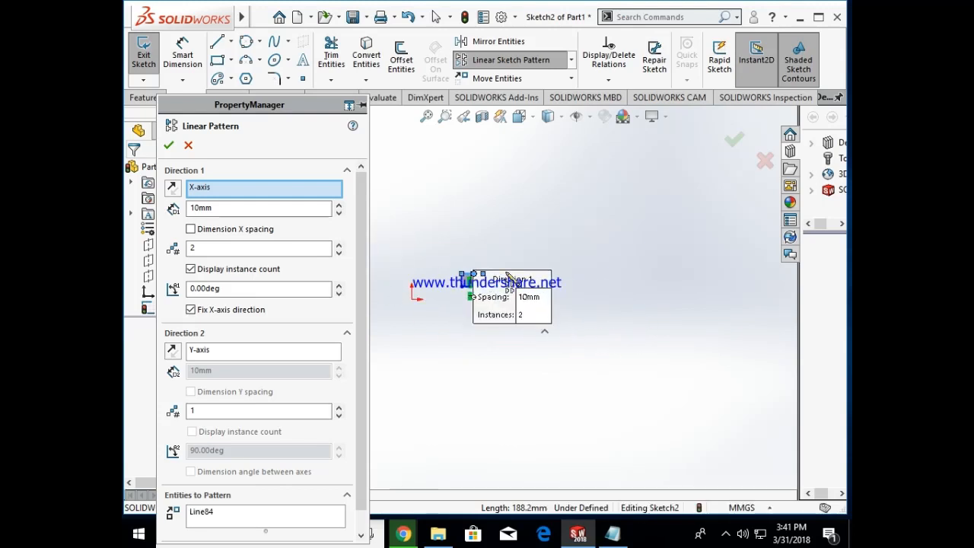
left_click(339, 205)
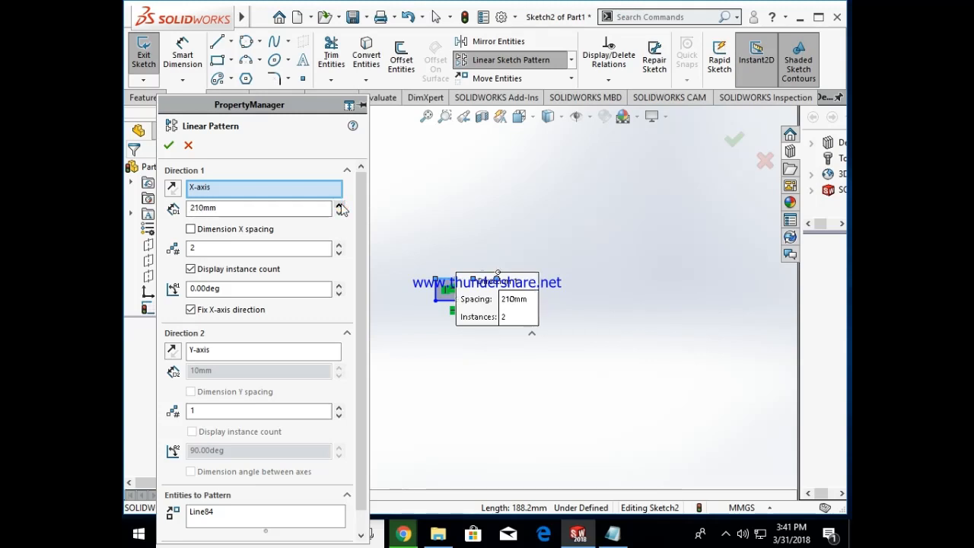
left_click(339, 245)
left_click(340, 245)
left_click(340, 245)
left_click(339, 245)
left_click(340, 245)
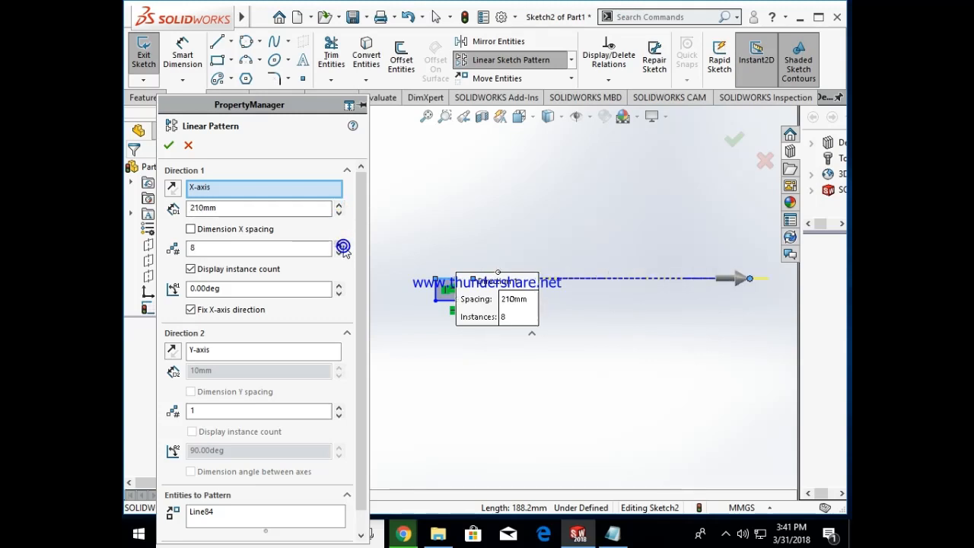
Step: Add the rectangle's left edge to the pattern, preview Direction 2 along the Y-axis with 190 mm spacing and 6 instances, and cancel the pattern
scroll(281, 341, "down", 1)
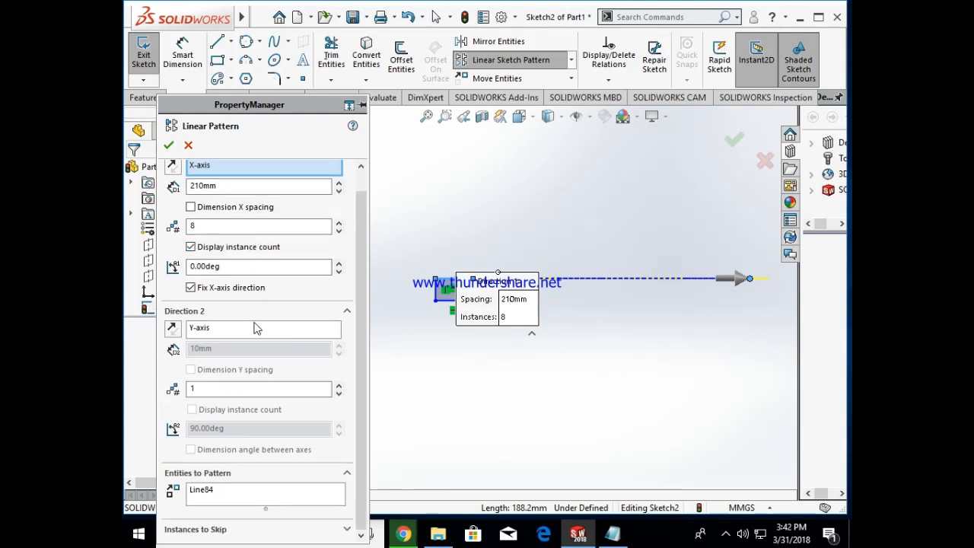
left_click(255, 330)
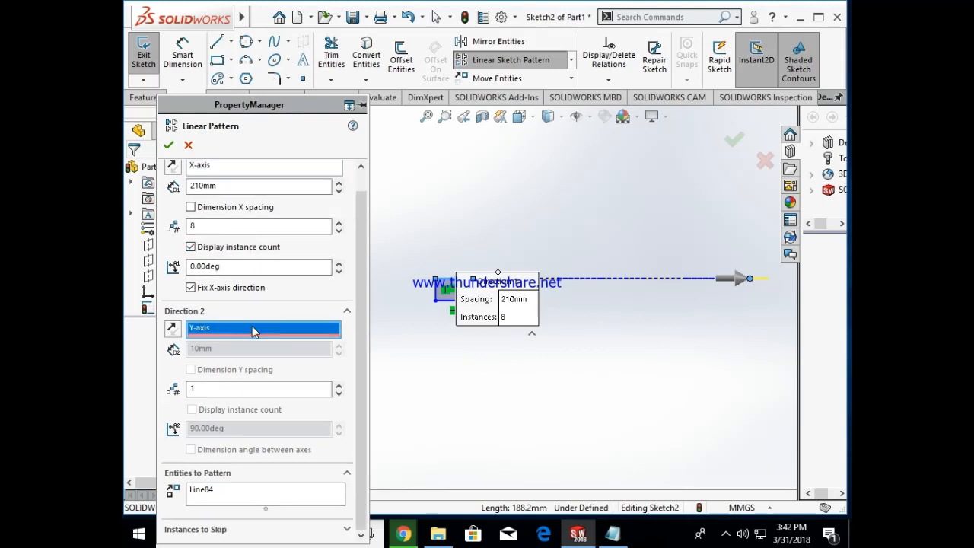
left_click(436, 293)
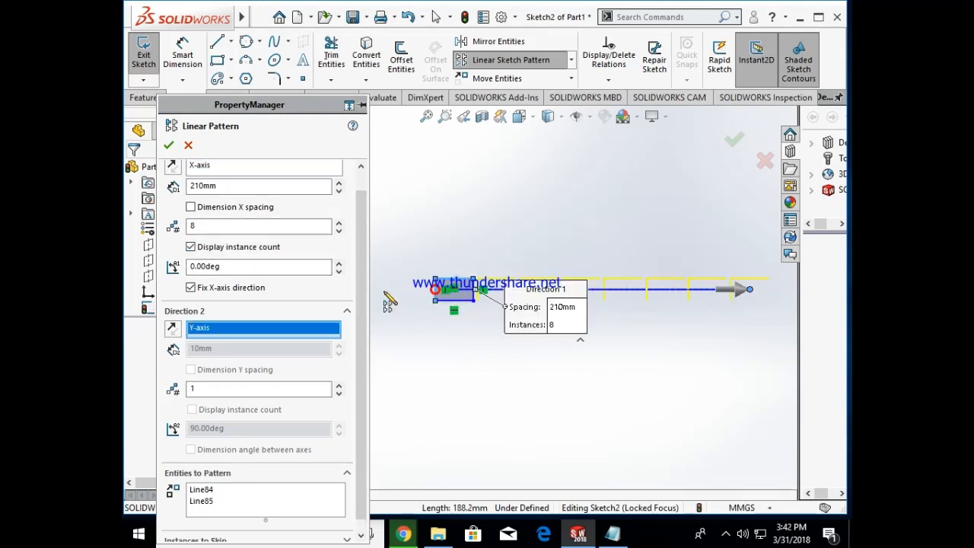
left_click(340, 385)
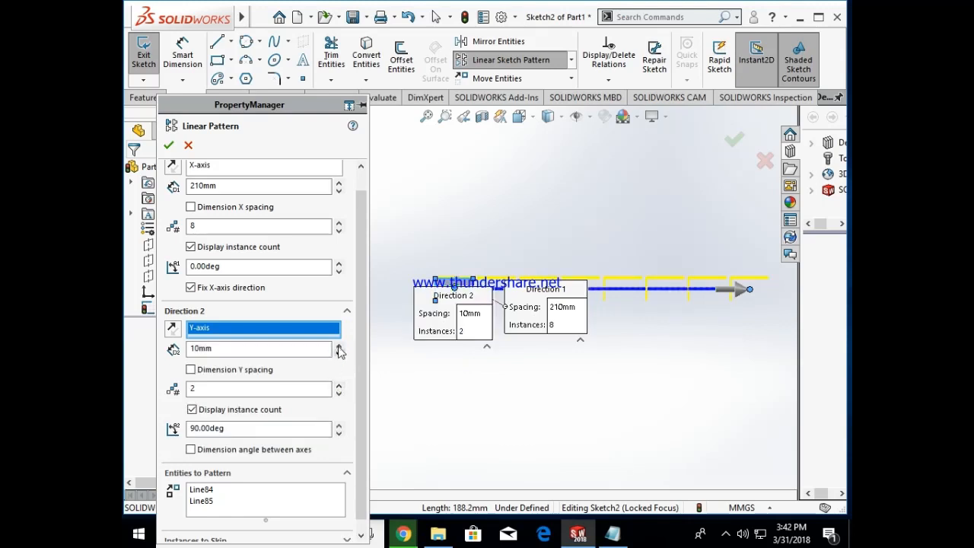
left_click_drag(339, 349, 347, 395)
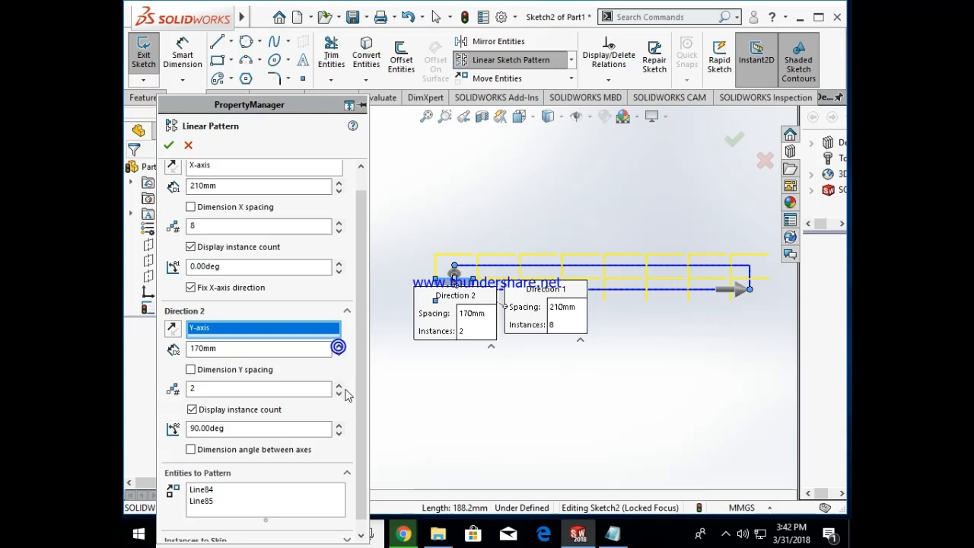
left_click(339, 347)
left_click(338, 385)
left_click(338, 385)
left_click(338, 385)
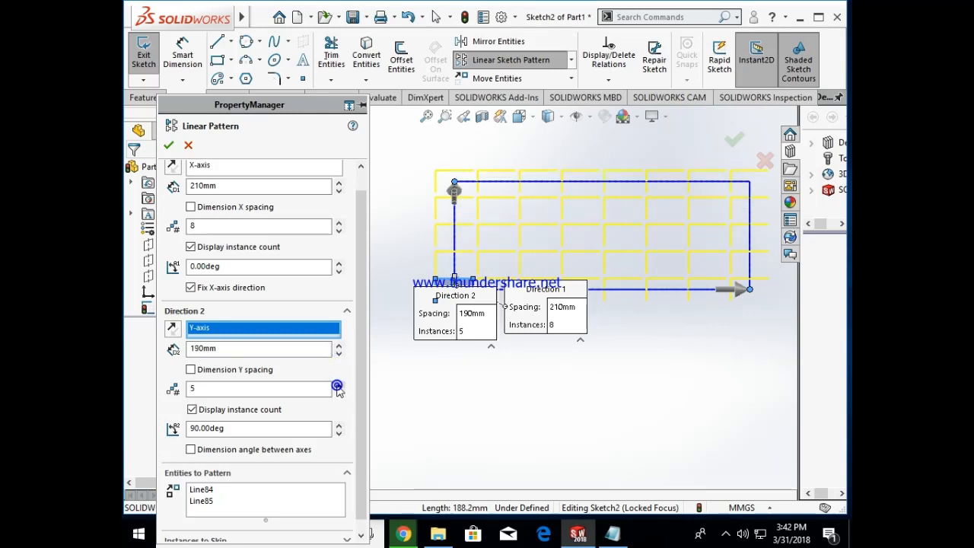
left_click(337, 385)
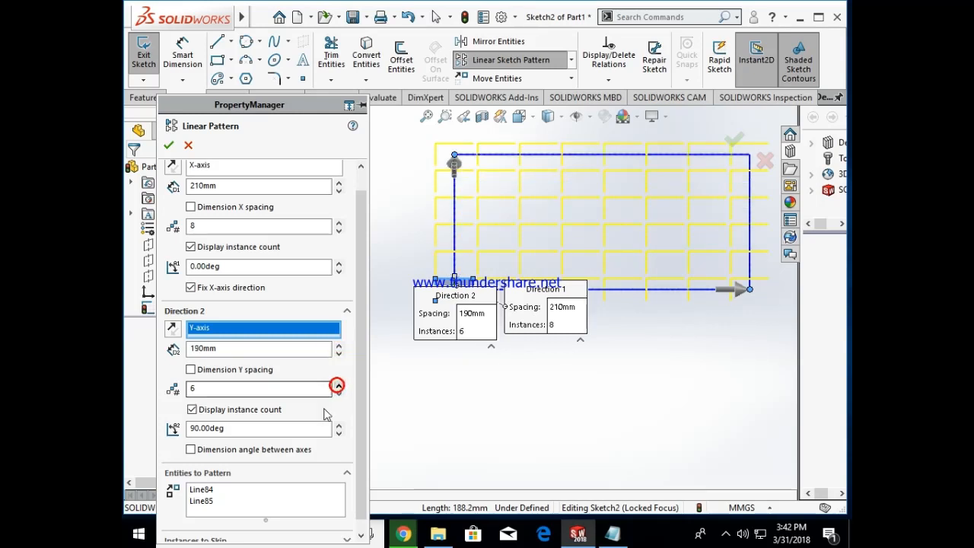
scroll(334, 404, "down", 1)
key("Escape")
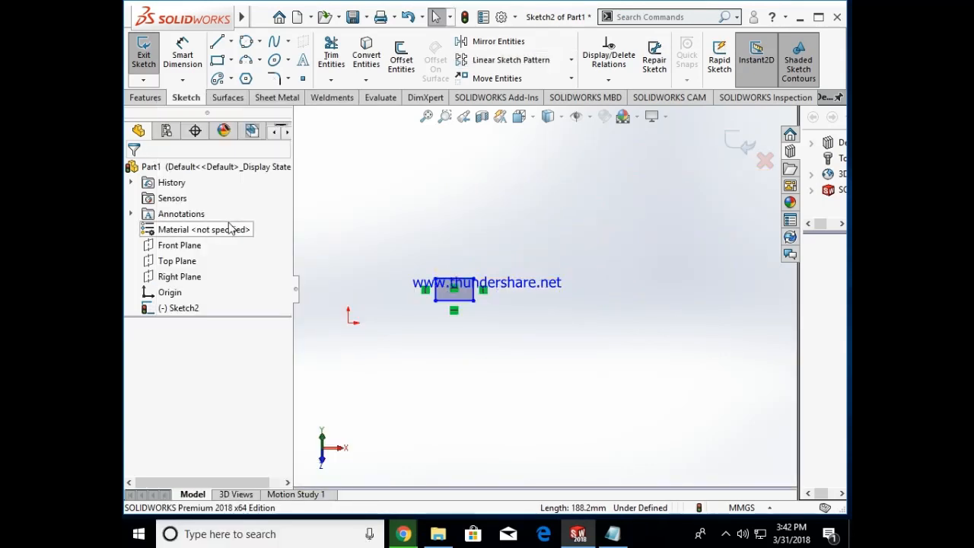
left_click(569, 59)
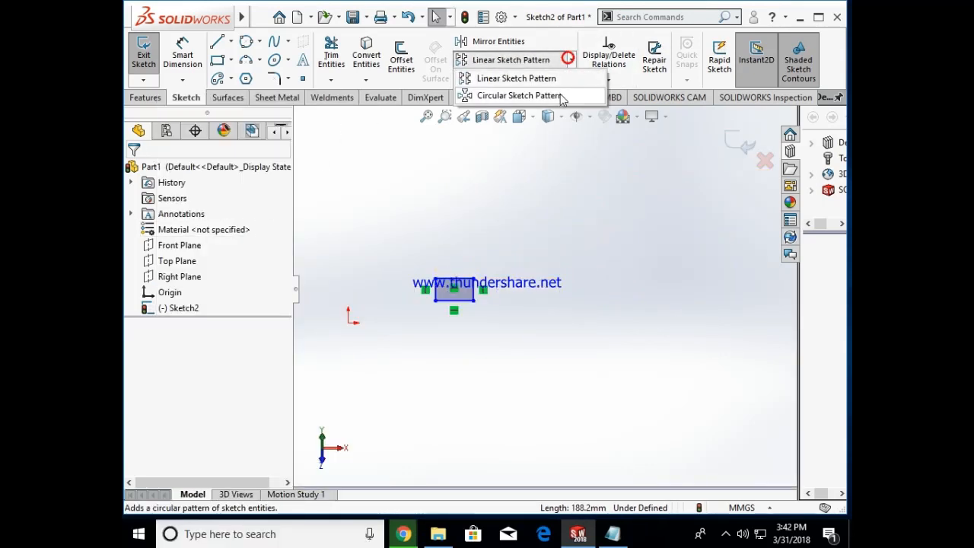
left_click(520, 95)
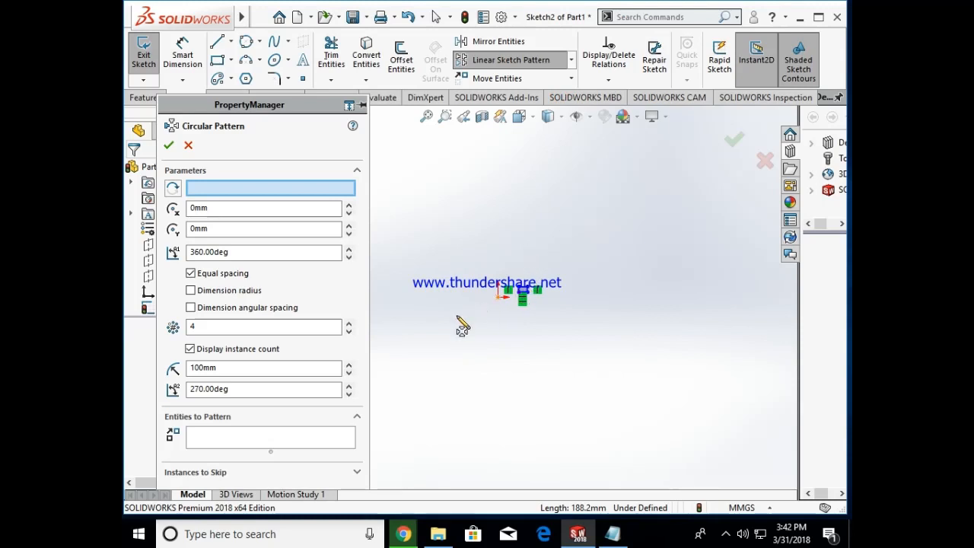
scroll(465, 317, "down", 5)
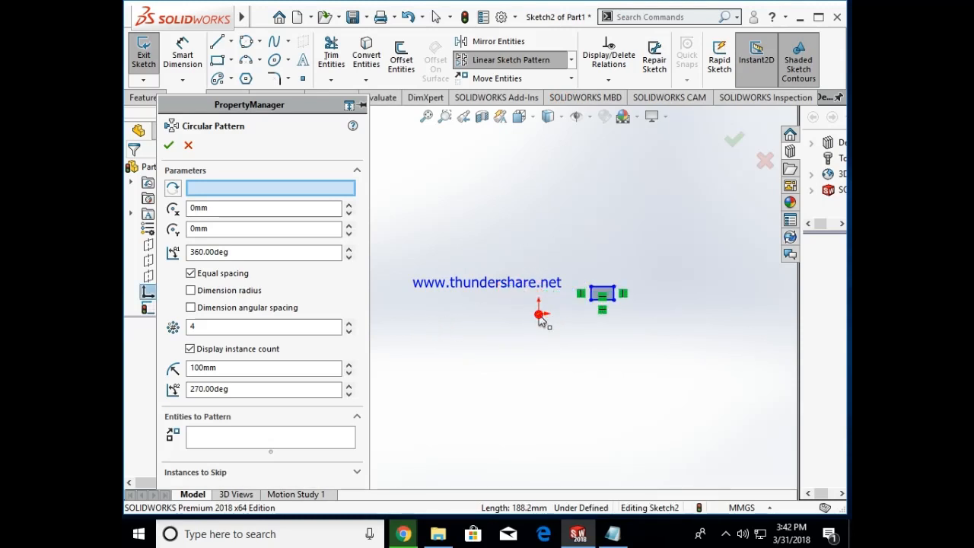
left_click(242, 438)
key("Escape")
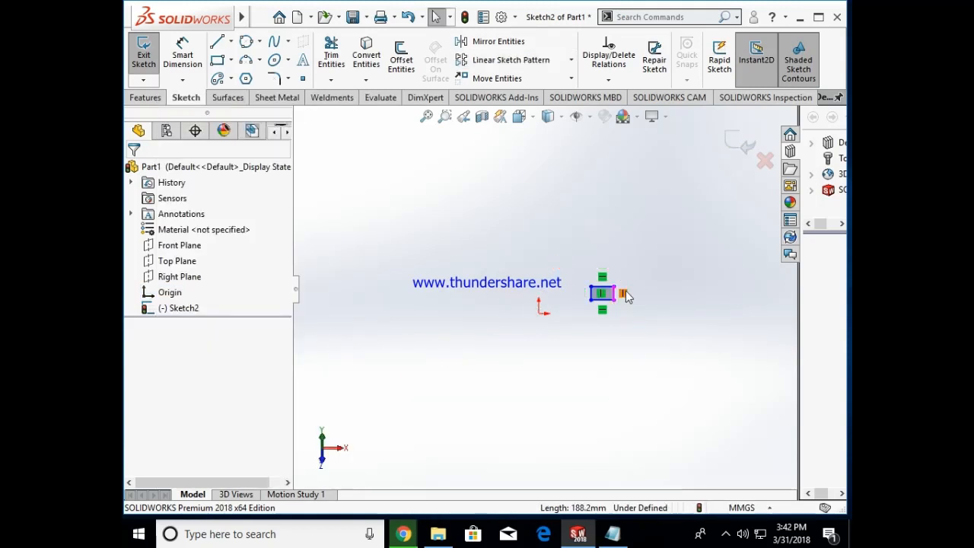
Step: Preview a circular sketch pattern of all four rectangle lines about the origin with 8 equally spaced instances over 360 degrees, and close it without applying
left_click_drag(579, 269, 636, 322)
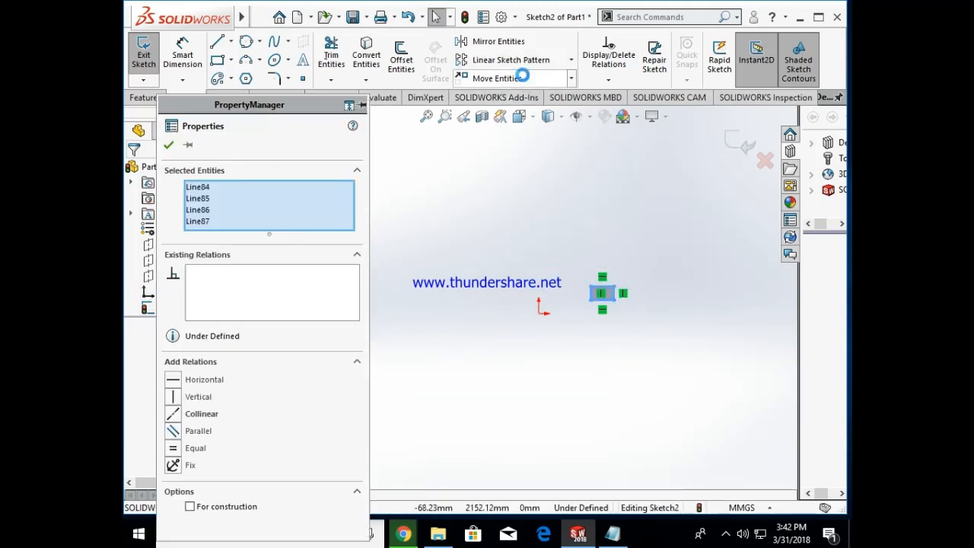
left_click(571, 60)
left_click(536, 94)
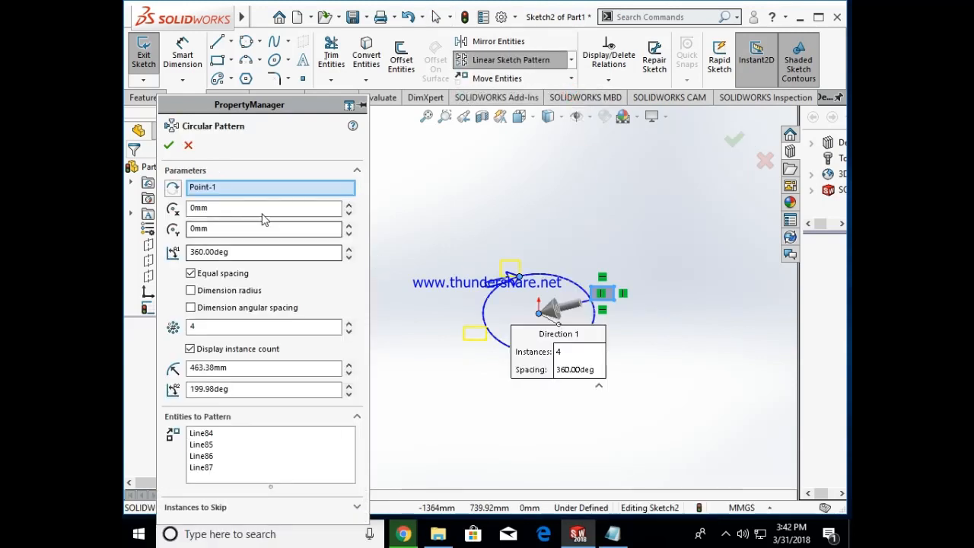
scroll(561, 332, "down", 3)
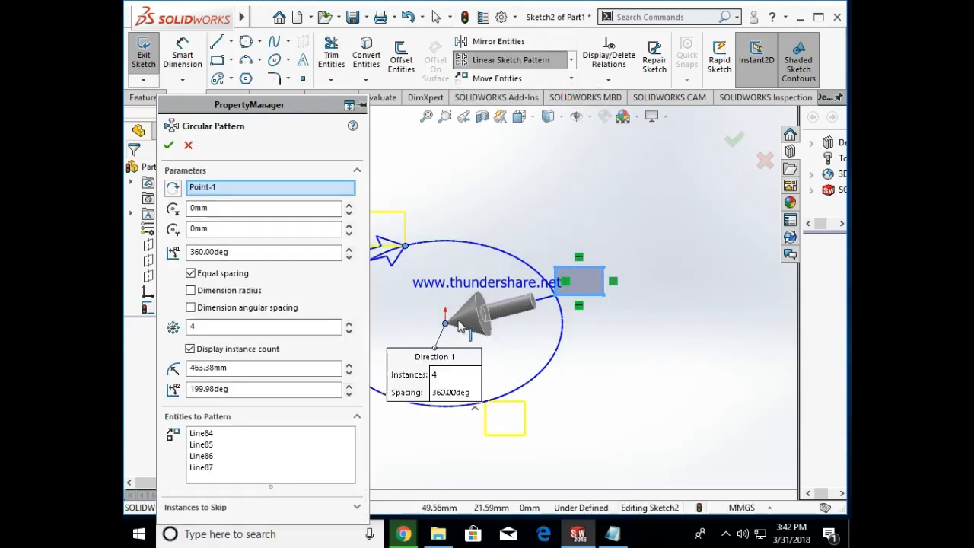
scroll(459, 326, "up", 2)
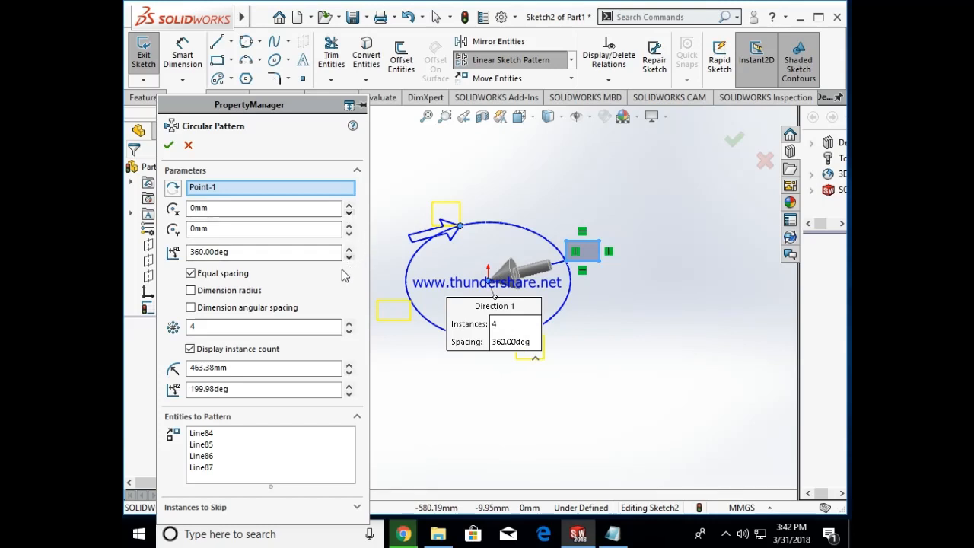
left_click(349, 323)
left_click(348, 322)
left_click(348, 323)
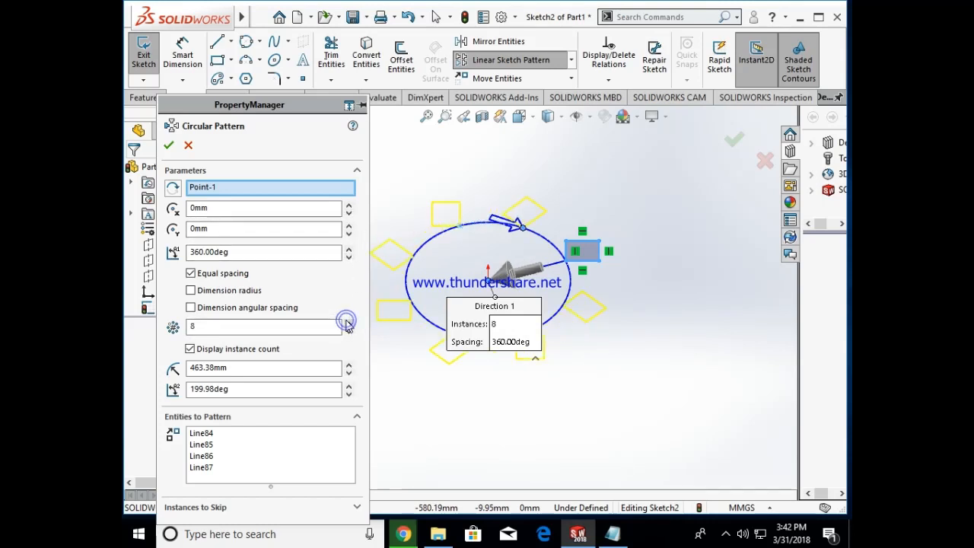
left_click(347, 321)
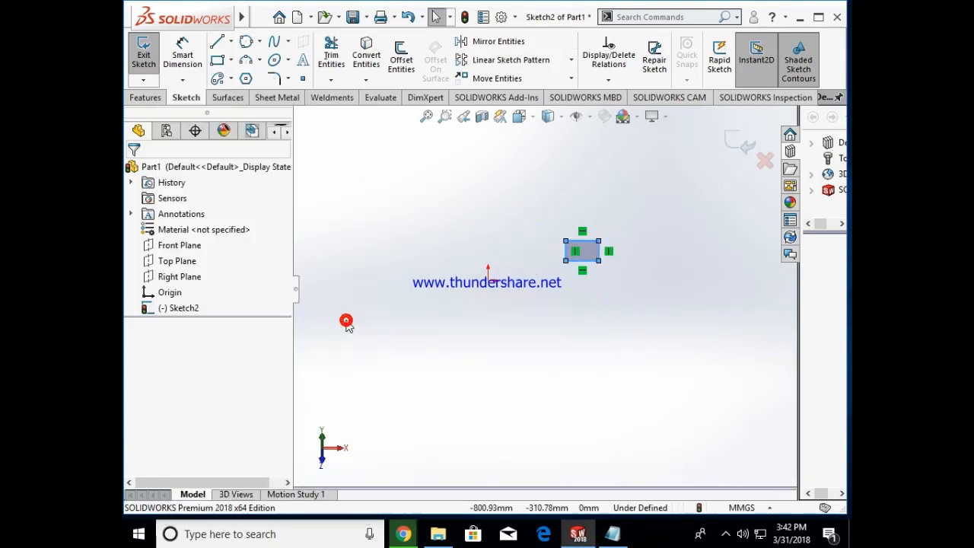
left_click(728, 535)
right_click(712, 505)
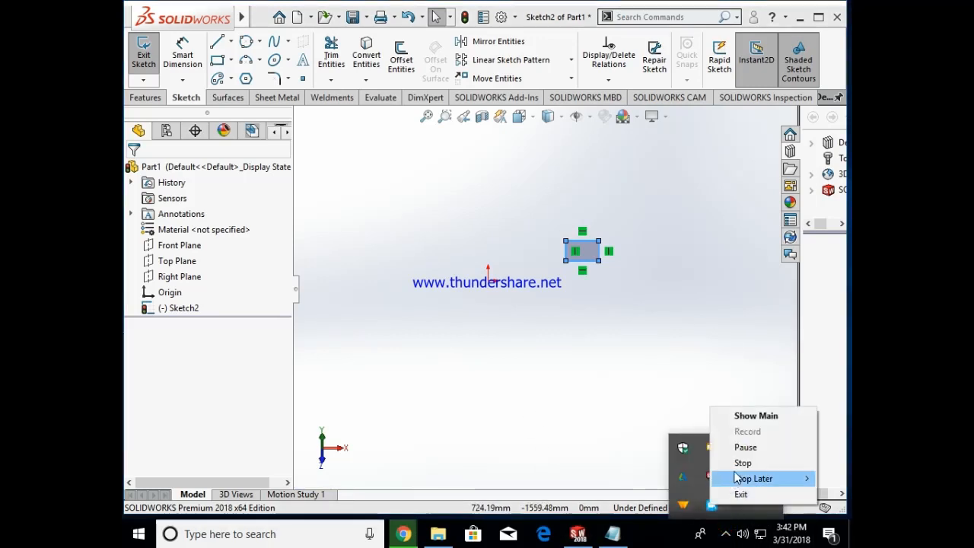